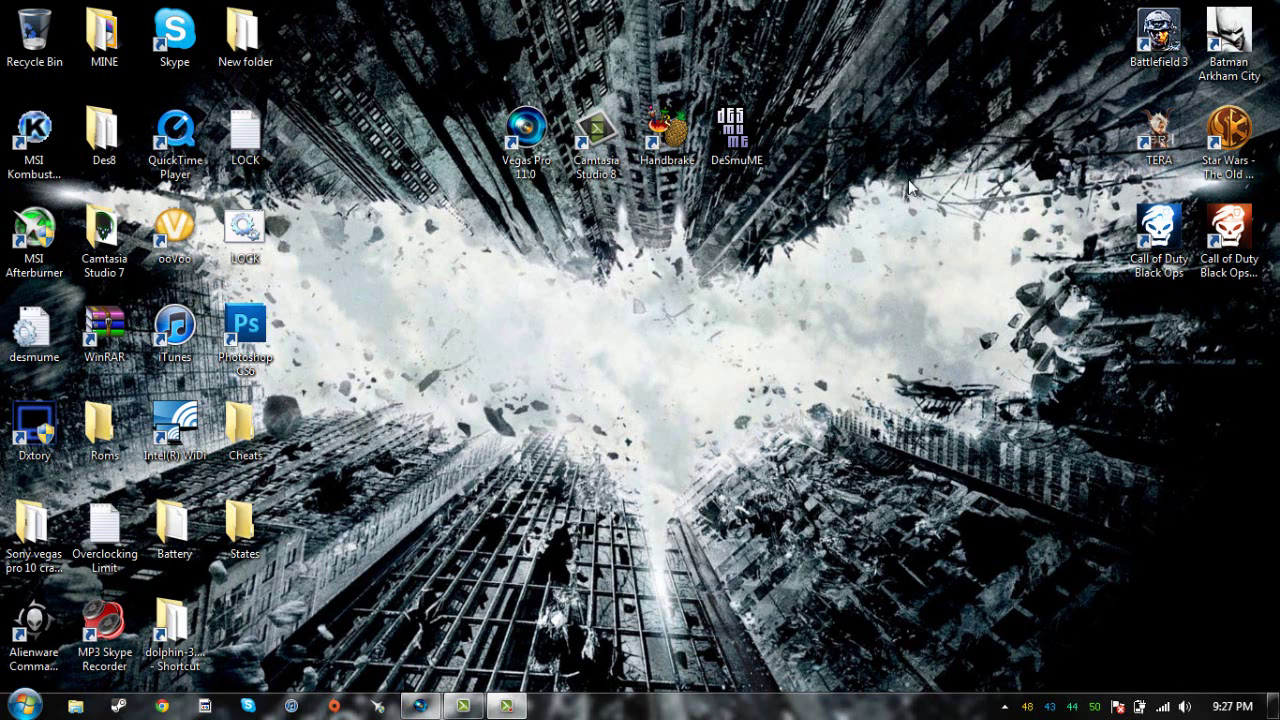
Select and deselect the Vegas Pro, Camtasia, Handbrake and DeSmuME desktop shortcuts.
drag(450, 26, 862, 228)
click(537, 202)
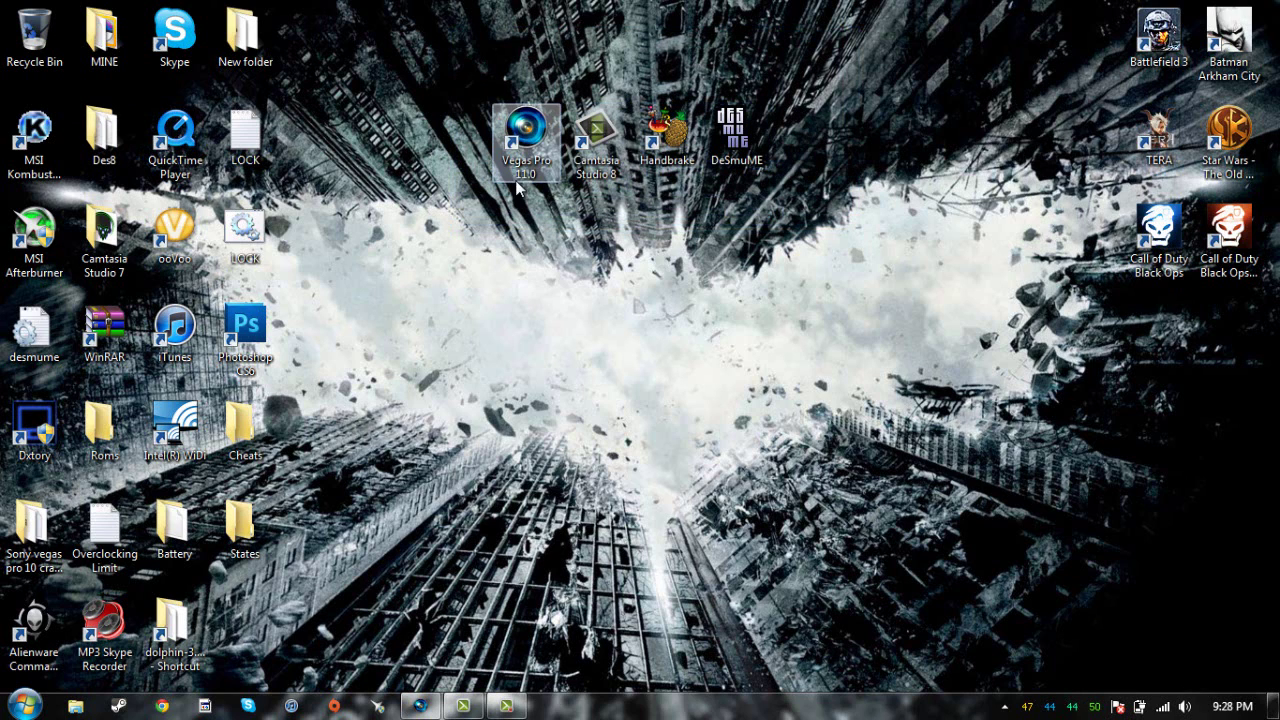
click(518, 186)
click(475, 128)
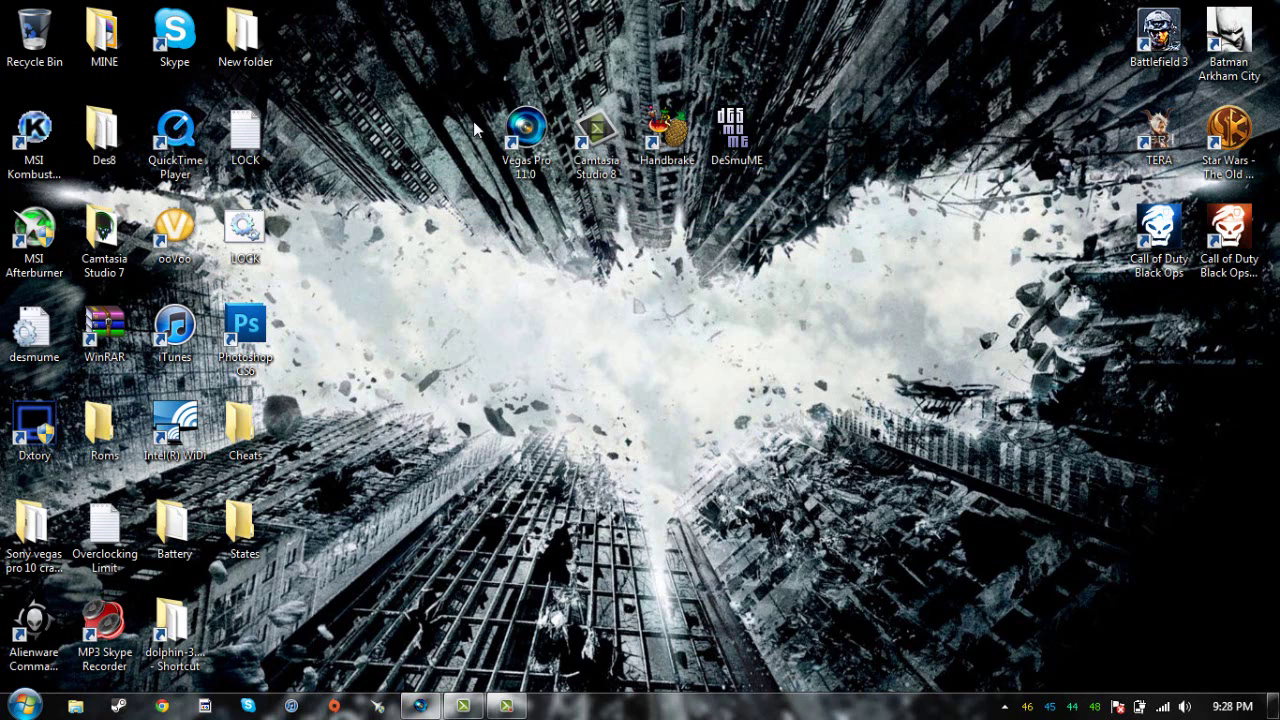
click(596, 140)
click(636, 192)
click(665, 145)
click(727, 192)
click(729, 168)
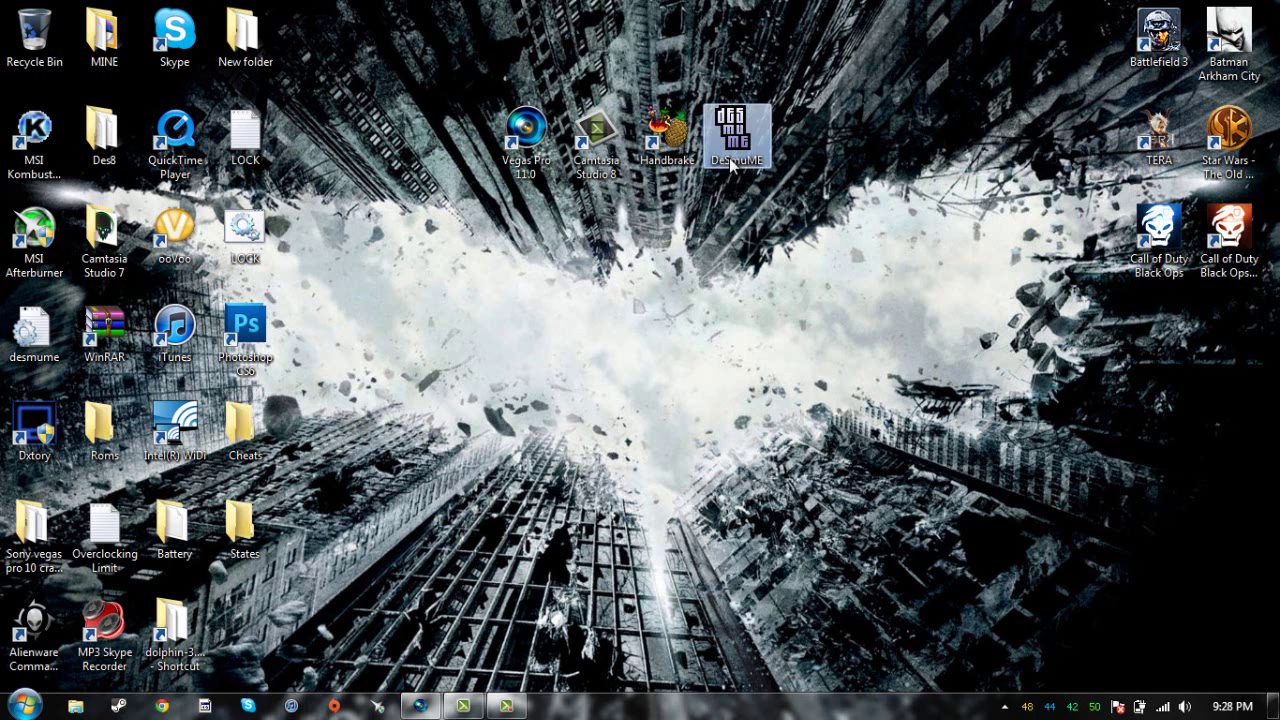
click(718, 204)
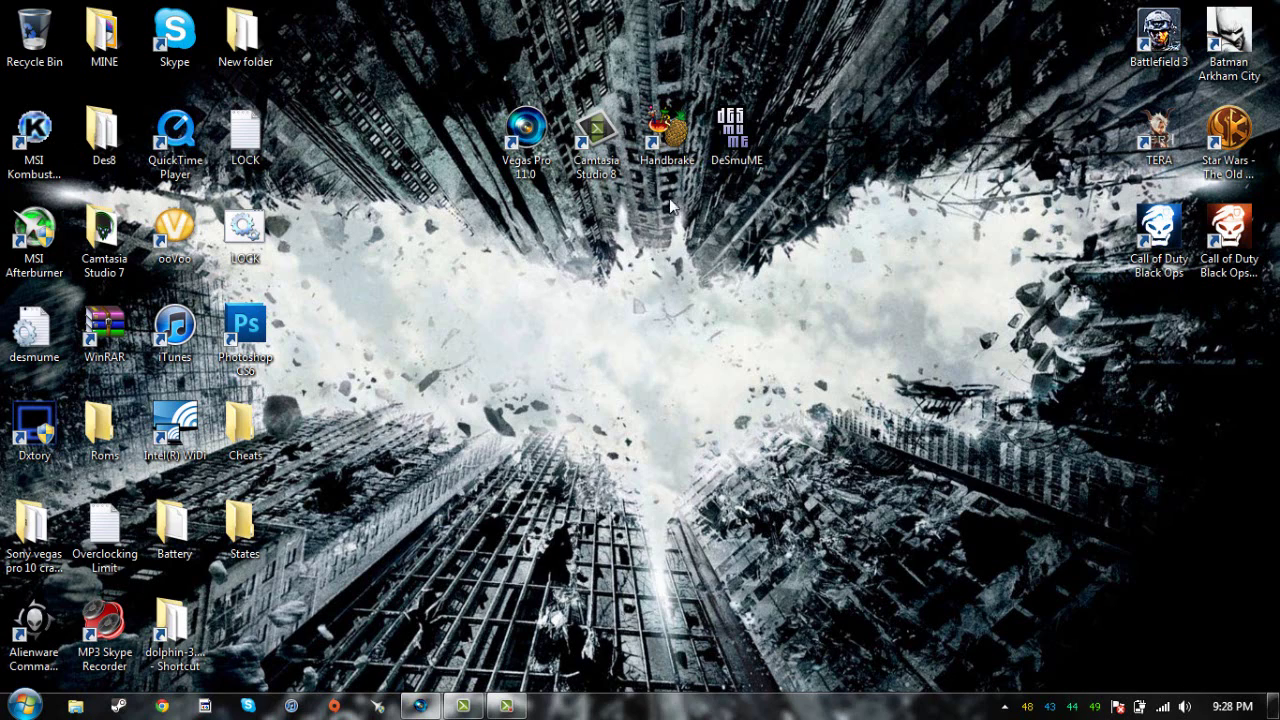
Launch DeSmuME from the Des8 folder, close the folder, and move the emulator window lower.
double_click(88, 140)
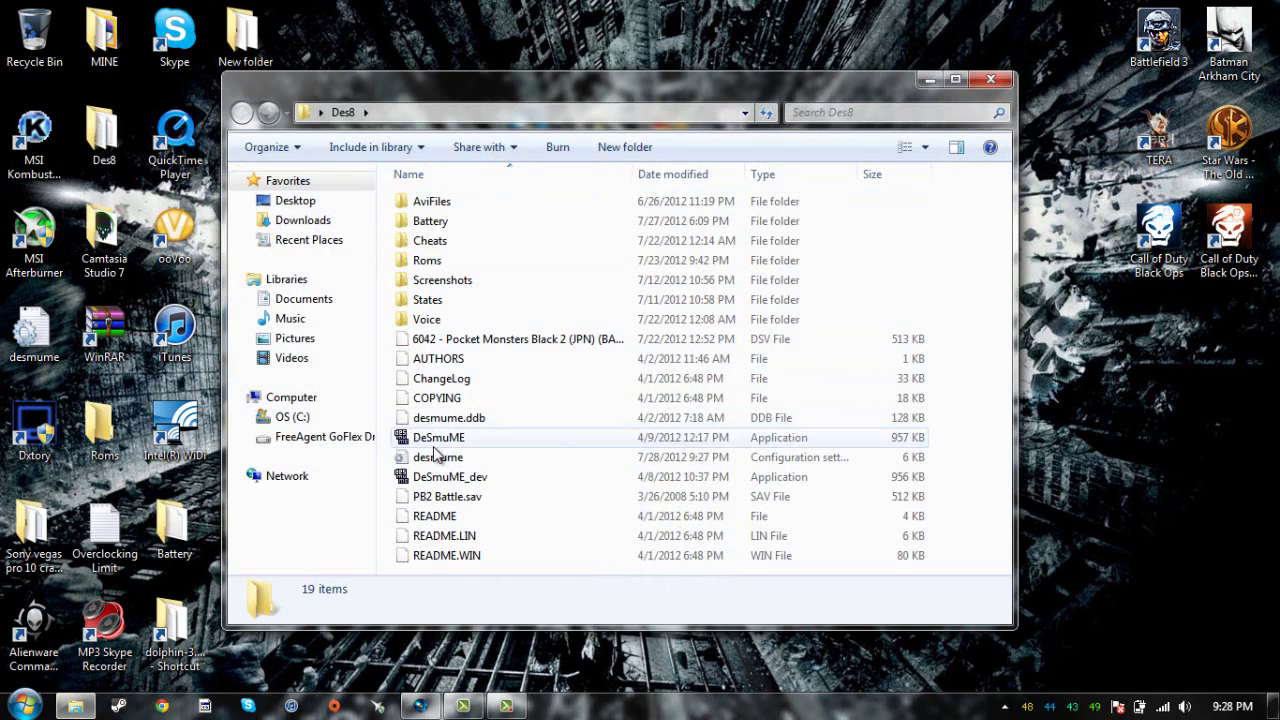
double_click(437, 440)
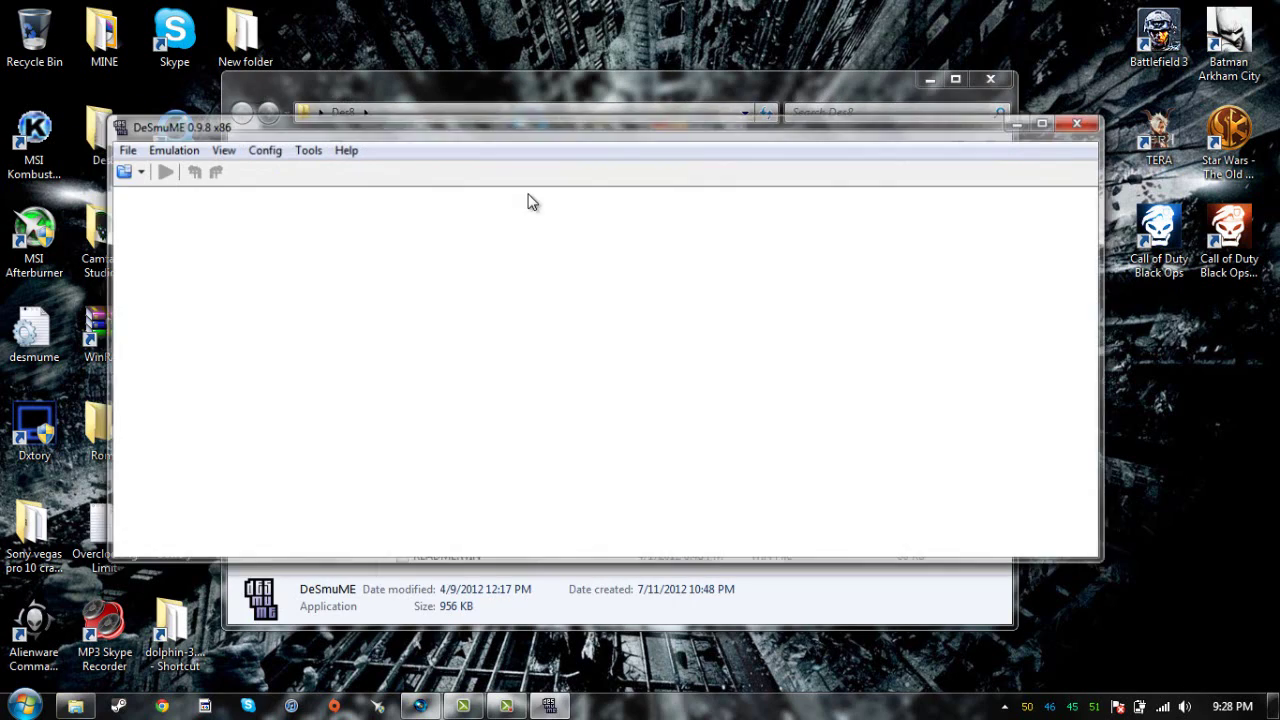
click(990, 79)
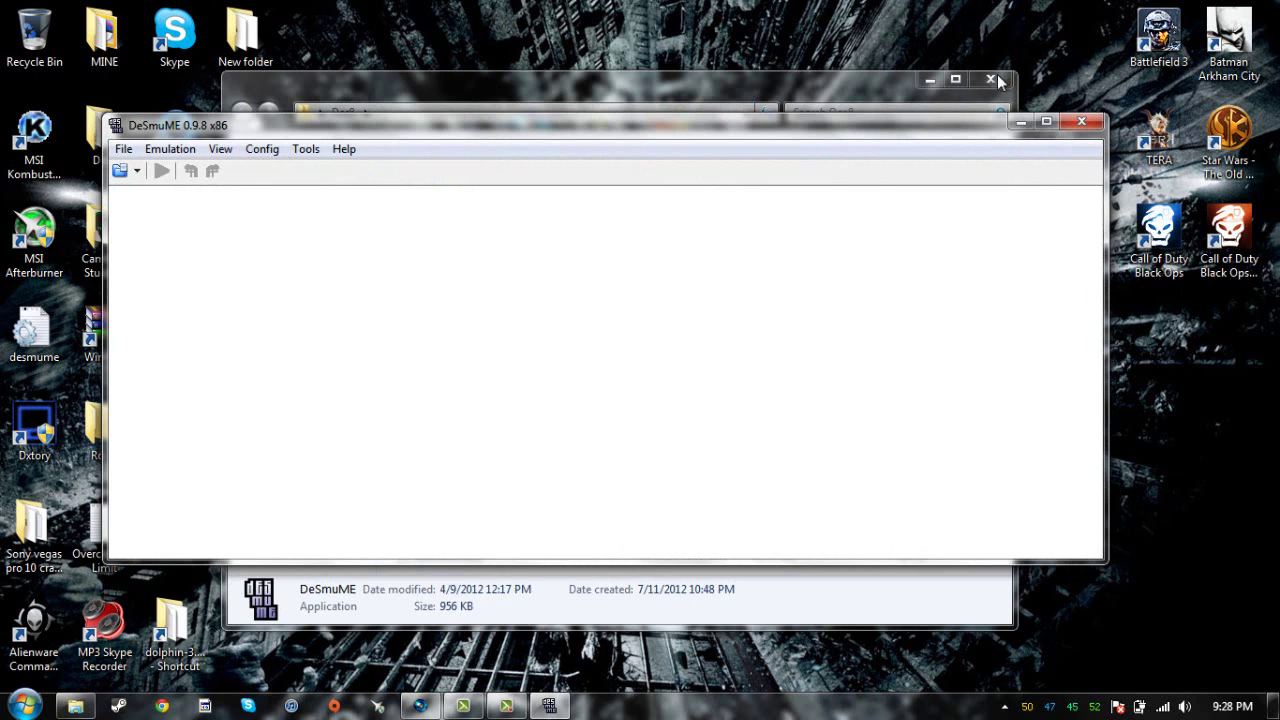
drag(877, 126, 845, 276)
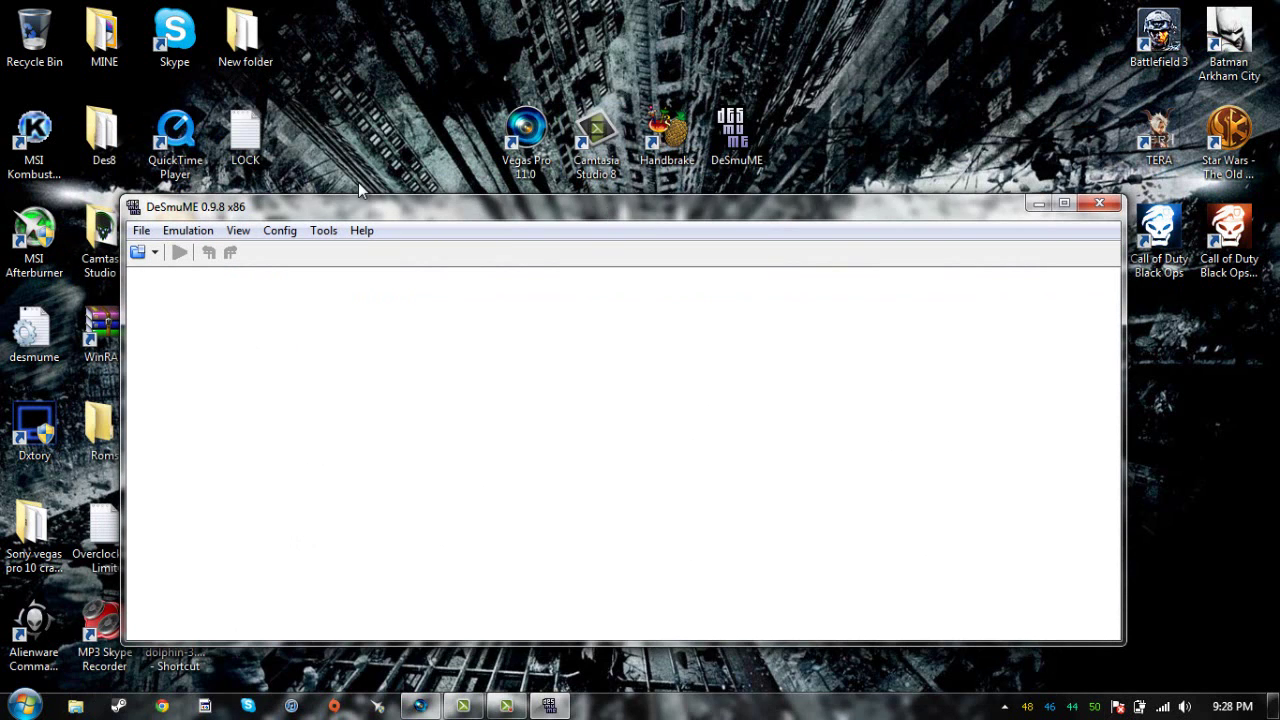
Load the Pokémon game from File > Recent ROM.
click(141, 230)
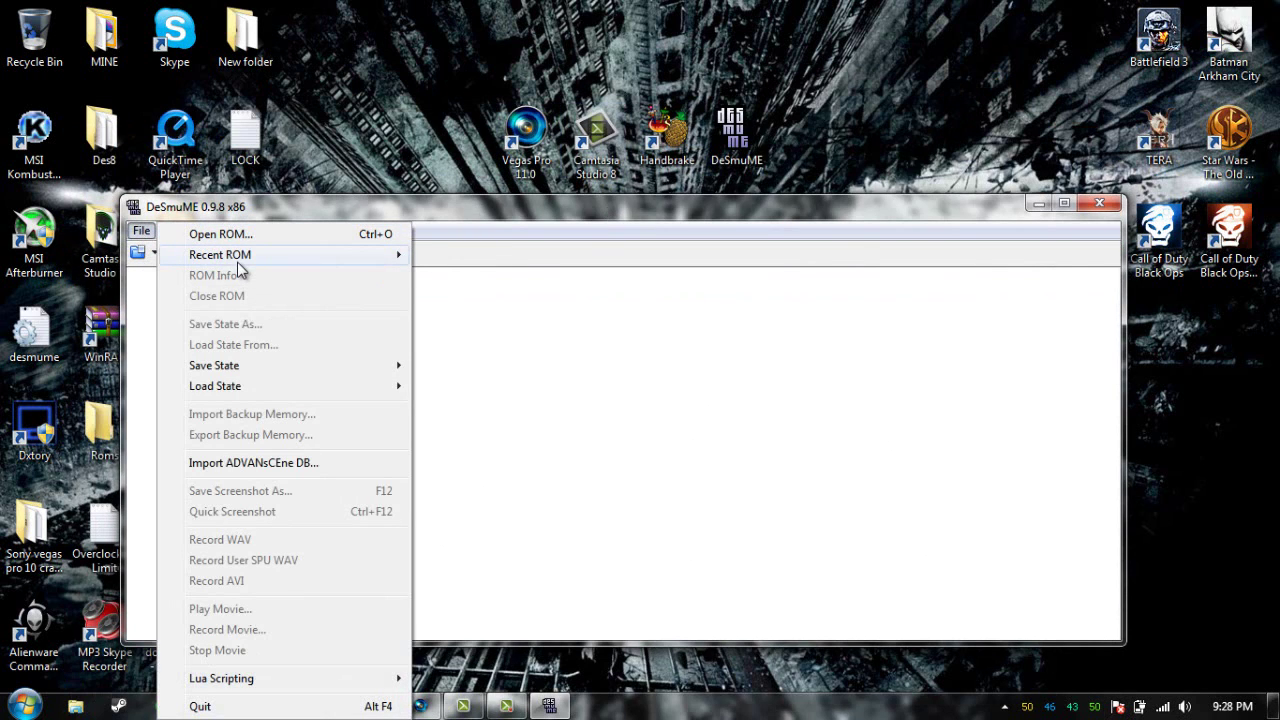
mouse_move(240, 258)
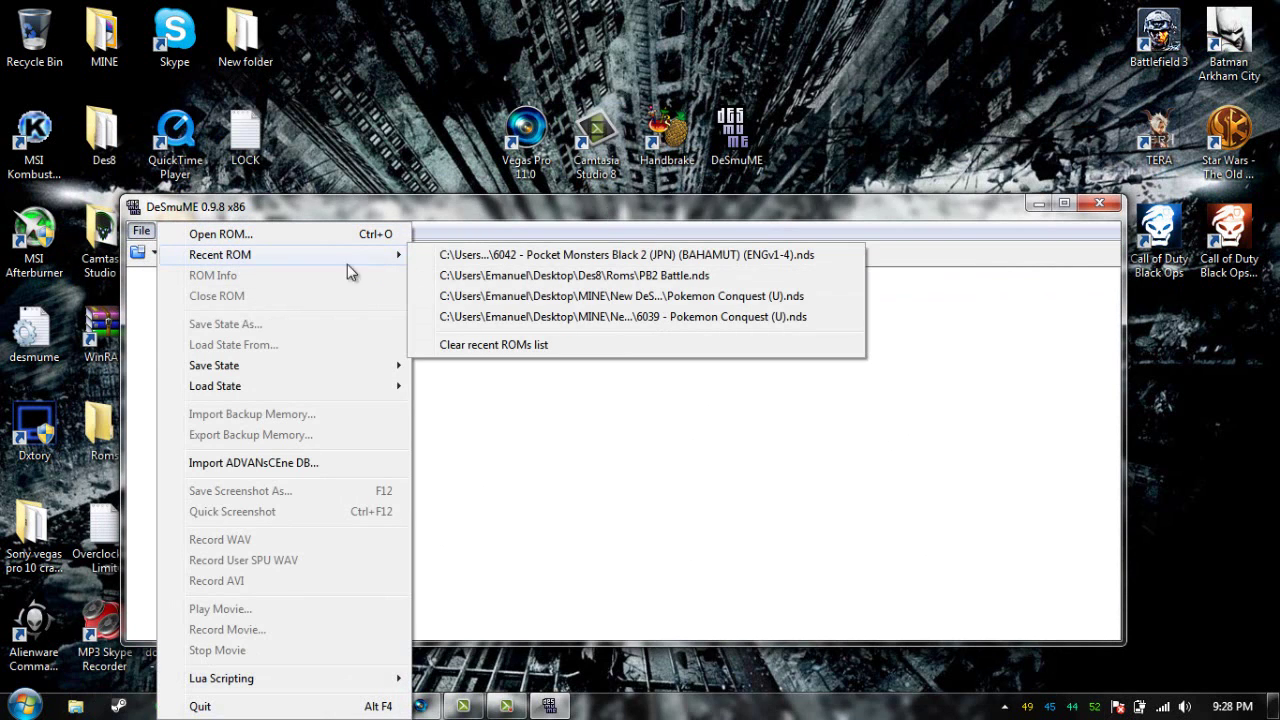
click(564, 267)
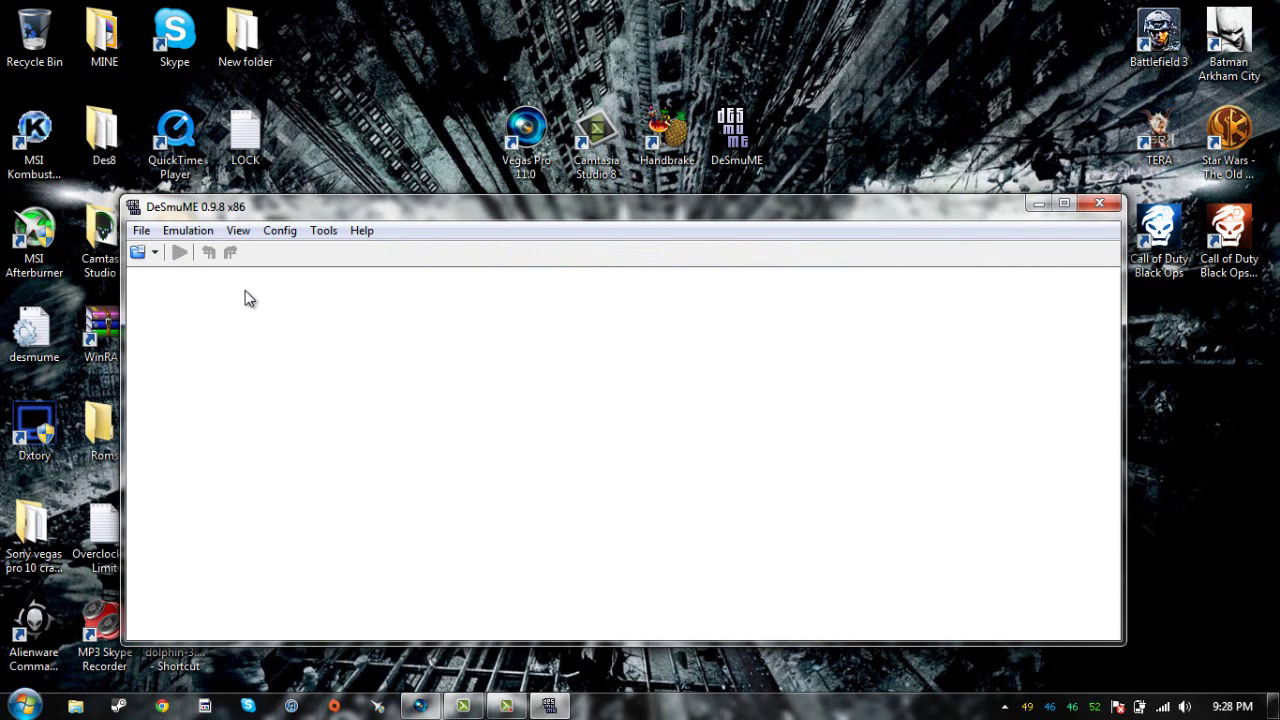
Check Config > Sound Settings twice, confirming with OK each time to resume the game.
click(280, 231)
click(318, 310)
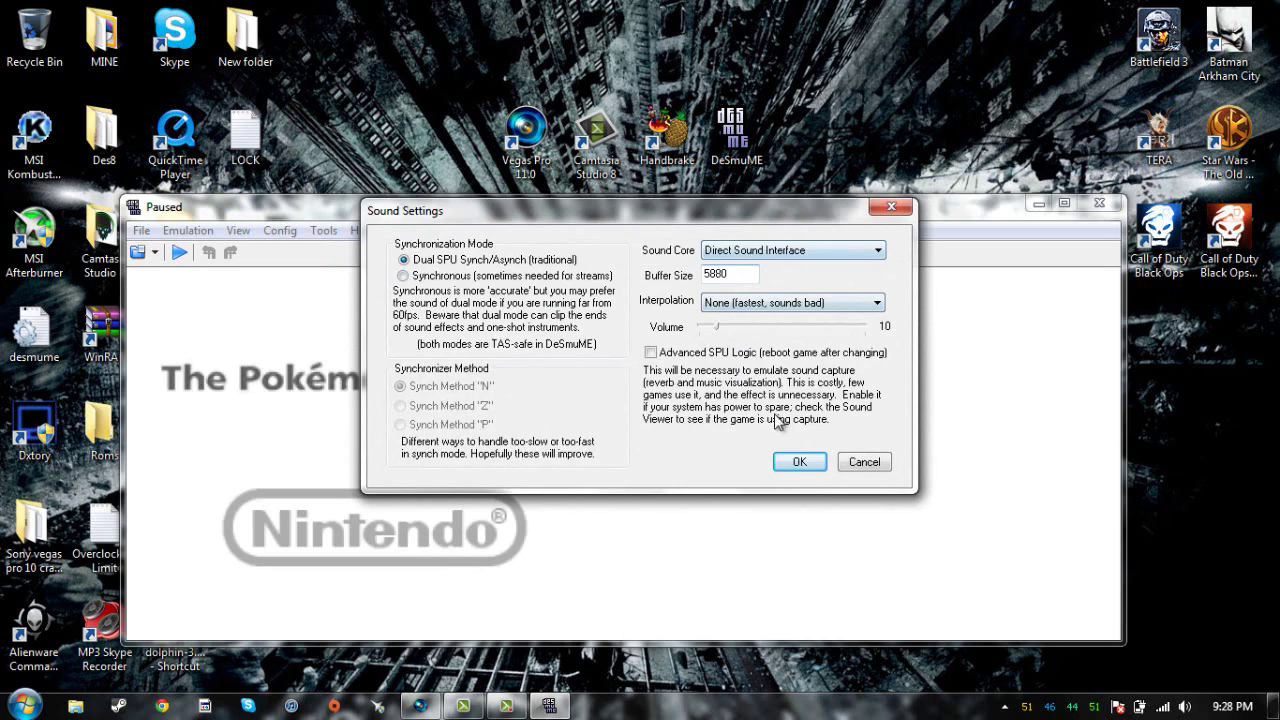
click(799, 461)
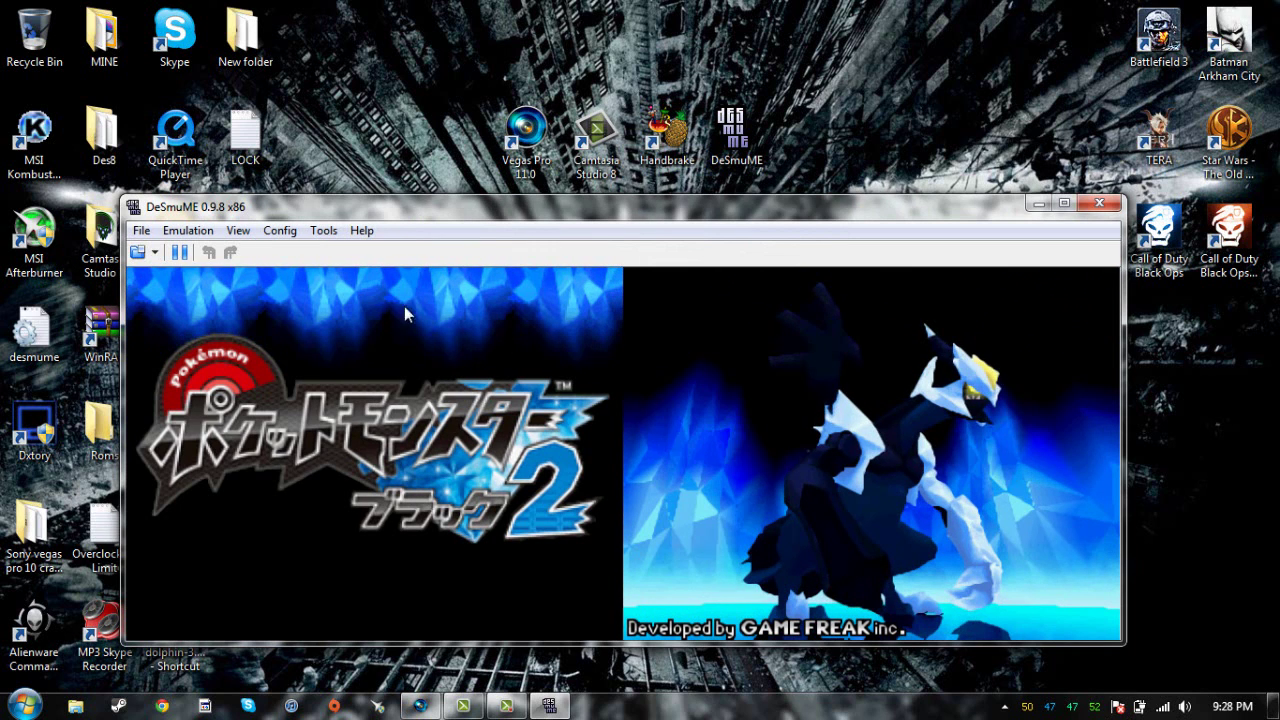
click(283, 232)
click(328, 314)
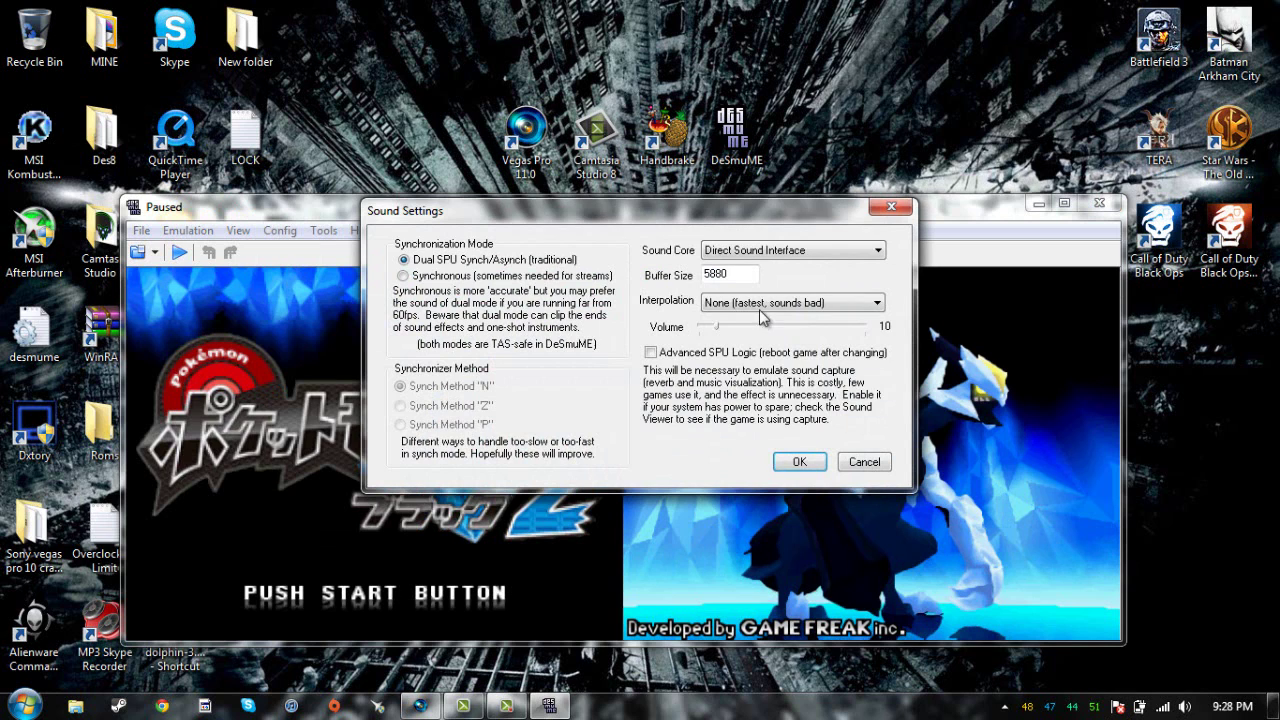
click(822, 464)
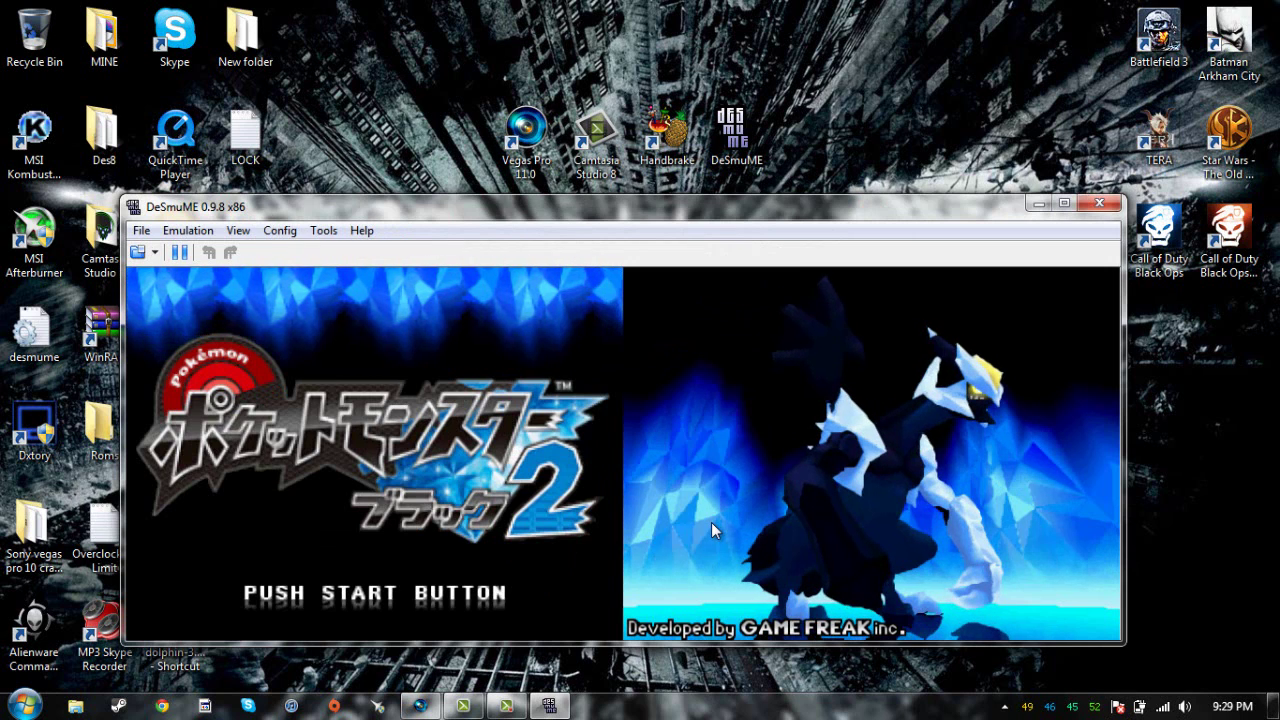
Apply a magnification filter such as HQ2xS, then close DeSmuME.
click(240, 231)
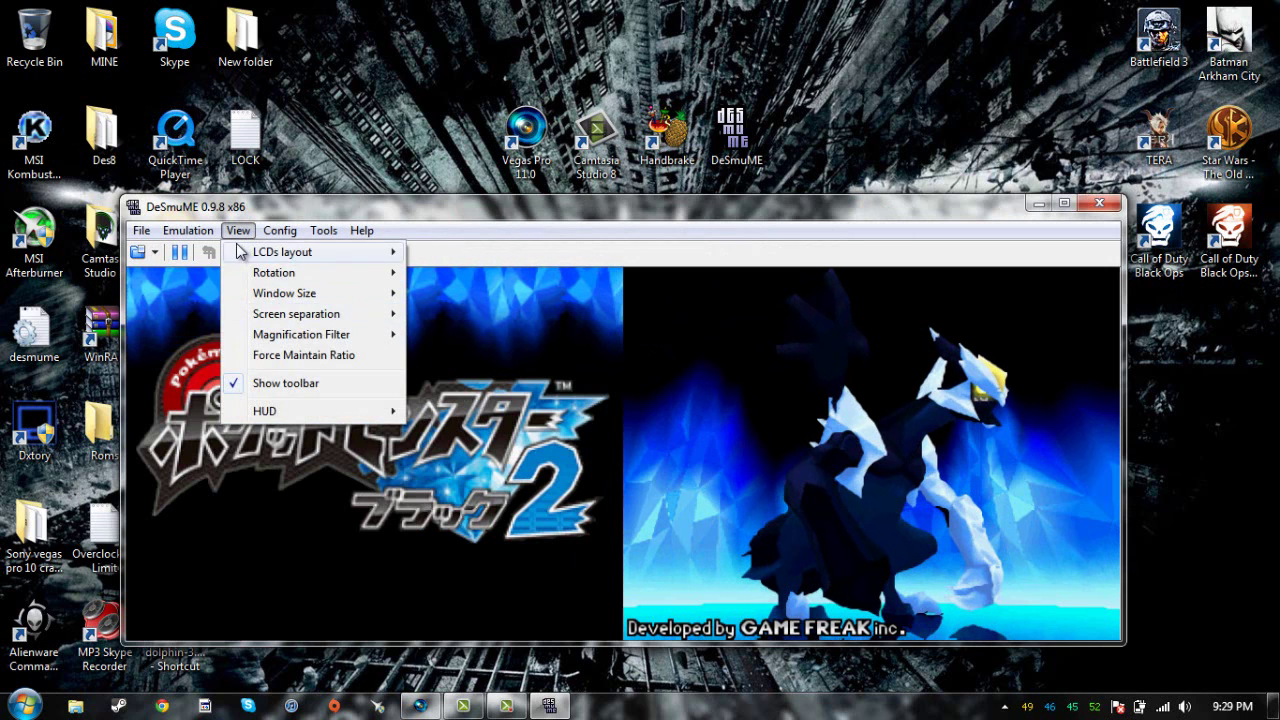
mouse_move(300, 334)
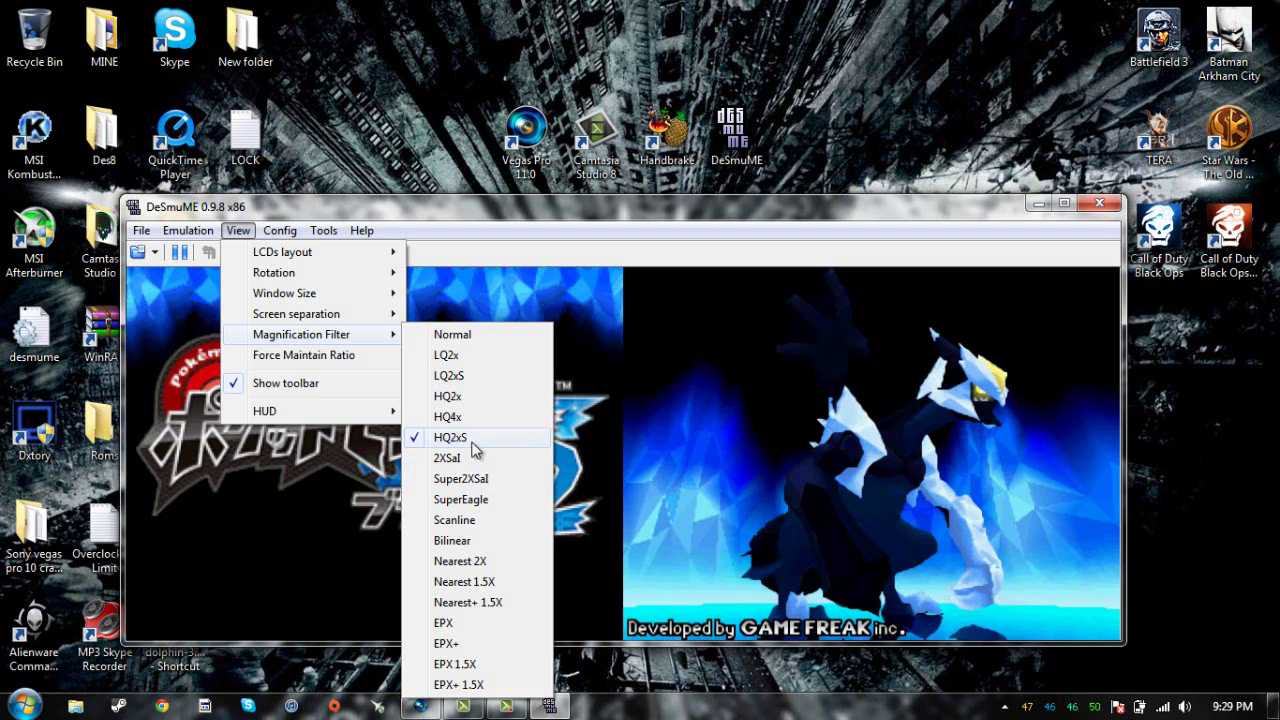
click(466, 270)
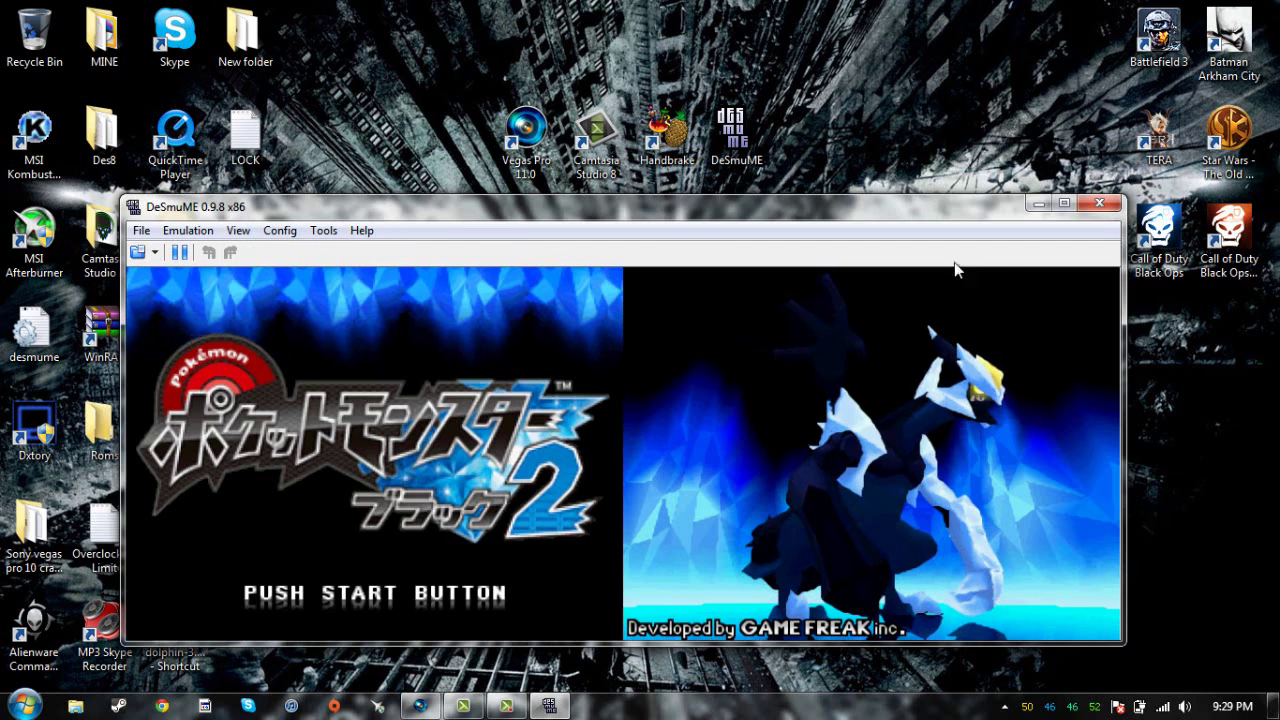
click(1095, 205)
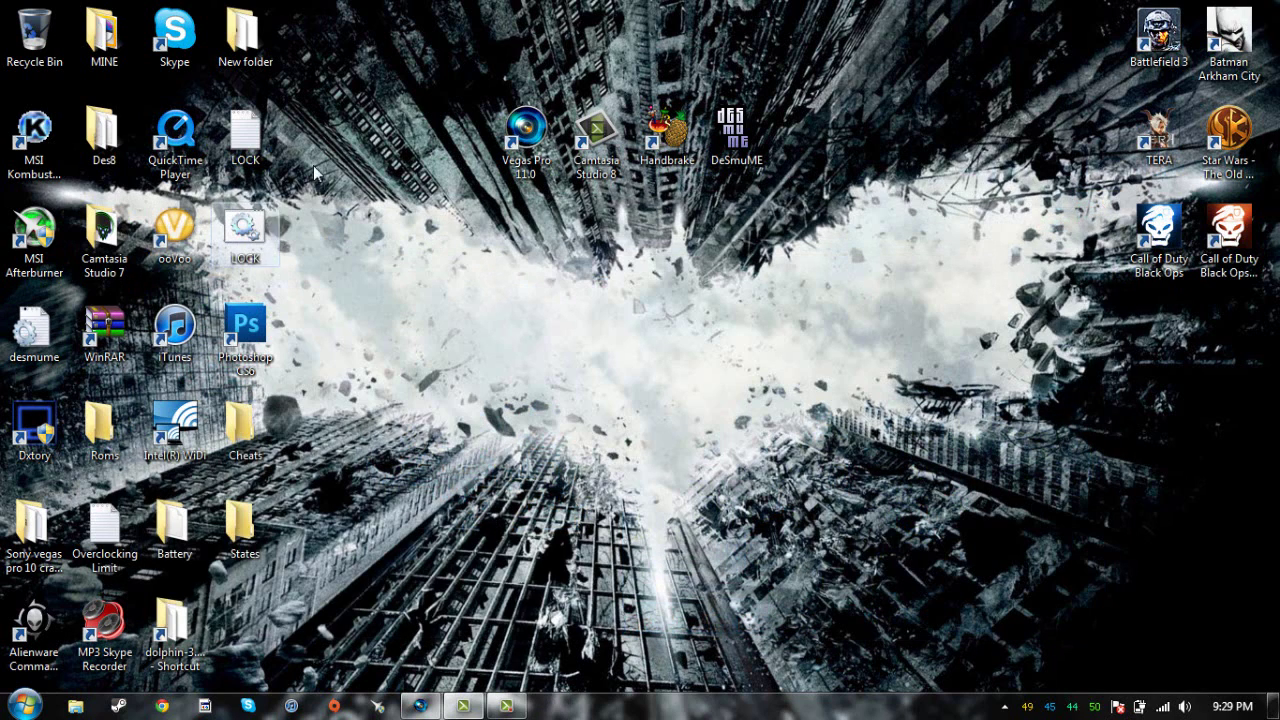
Restore Camtasia, scrub the Mono 4 recording to about 1:07, and show its 121% Zoom-n-Pan settings.
click(463, 706)
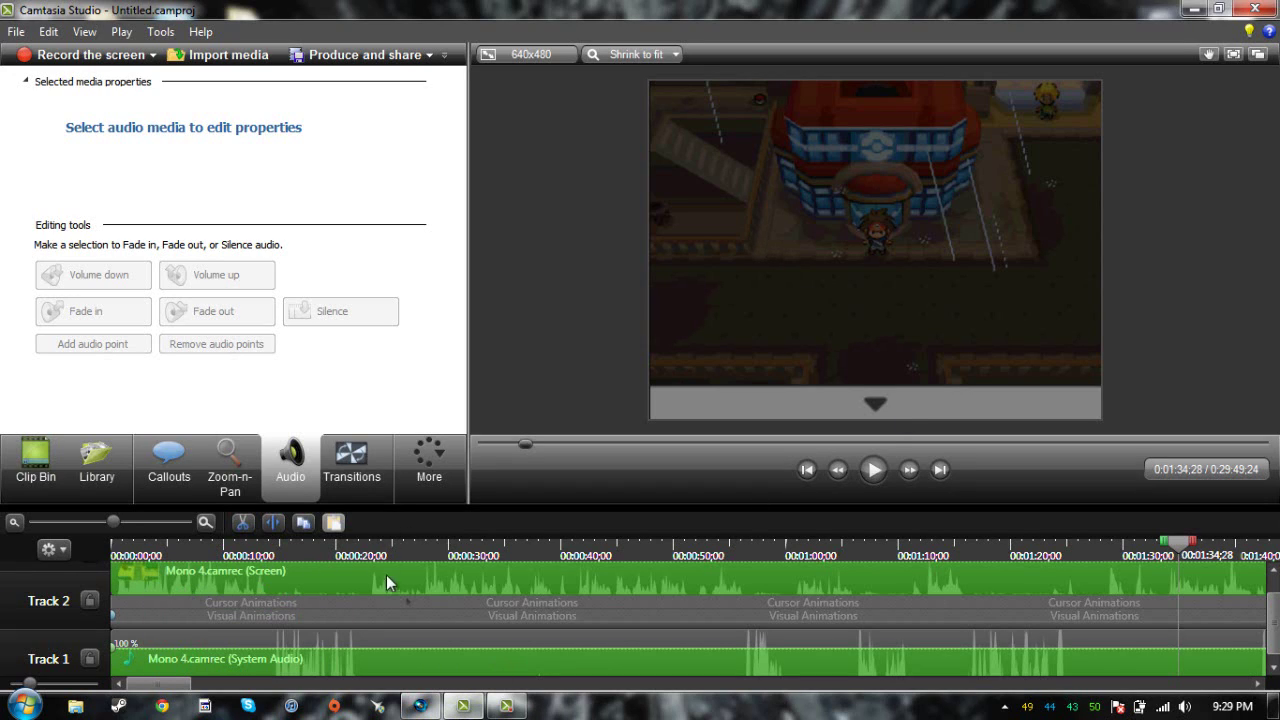
click(350, 556)
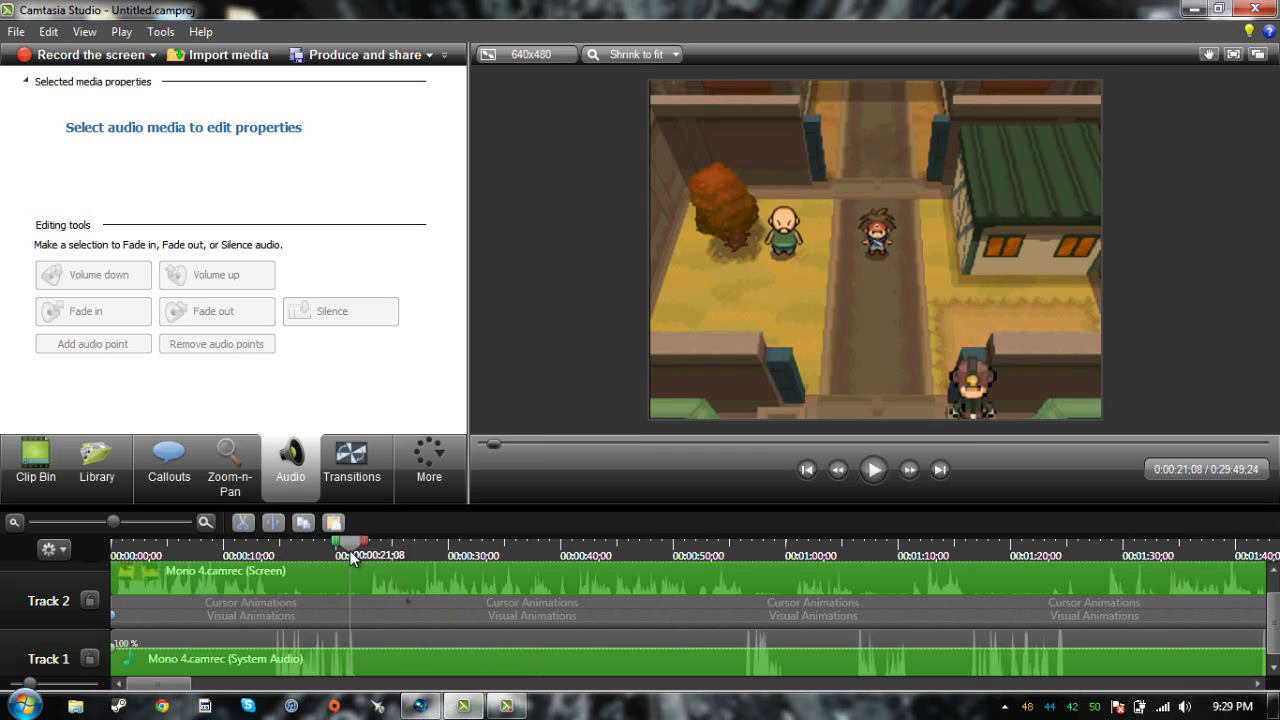
click(124, 556)
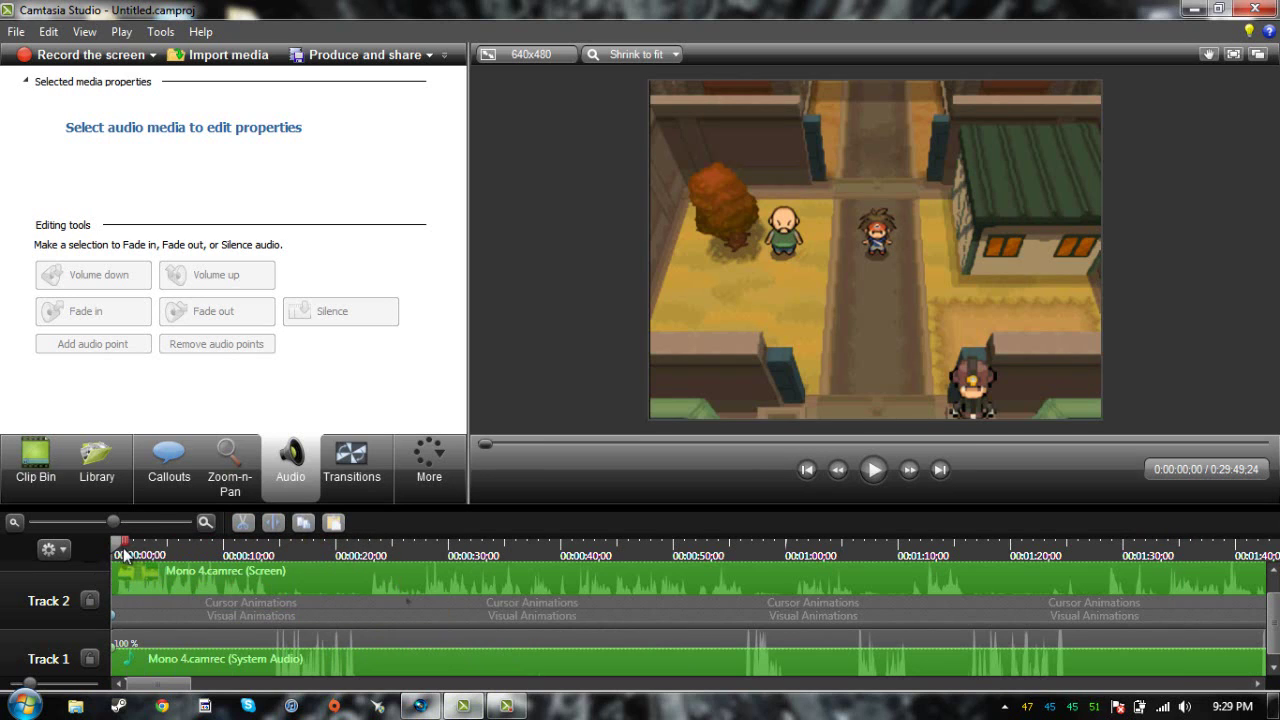
click(346, 556)
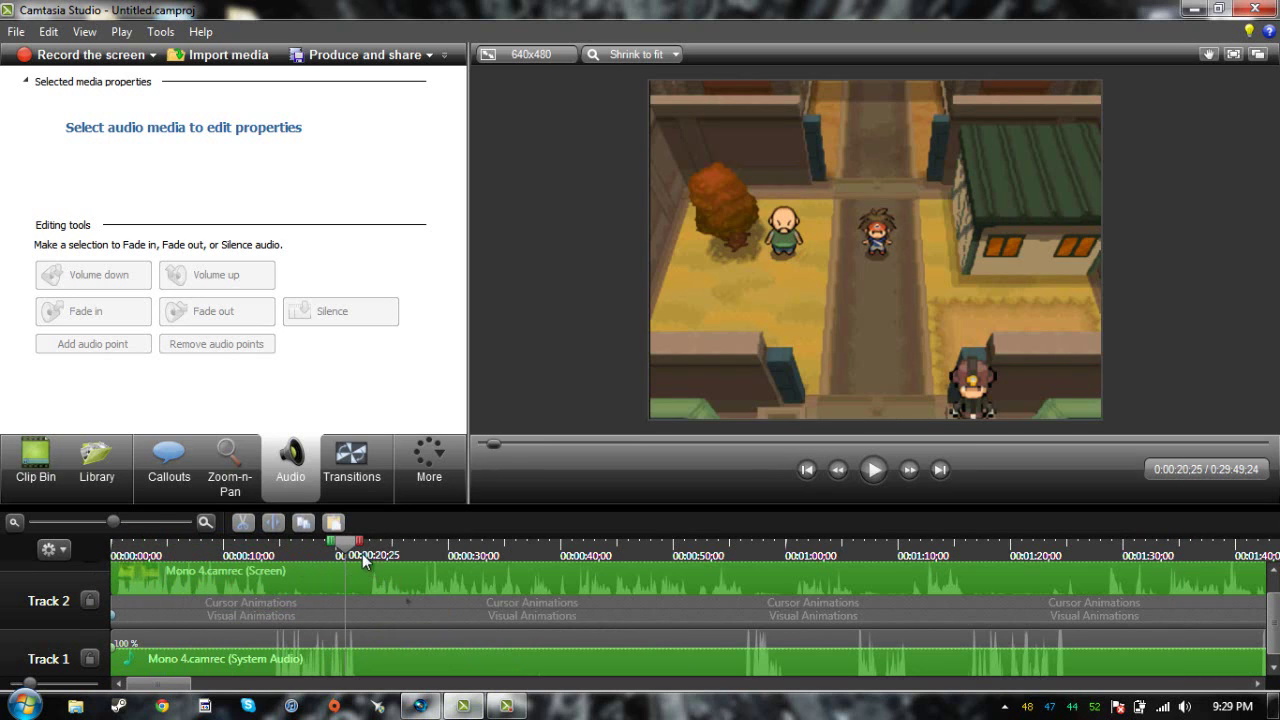
drag(348, 542, 6, 528)
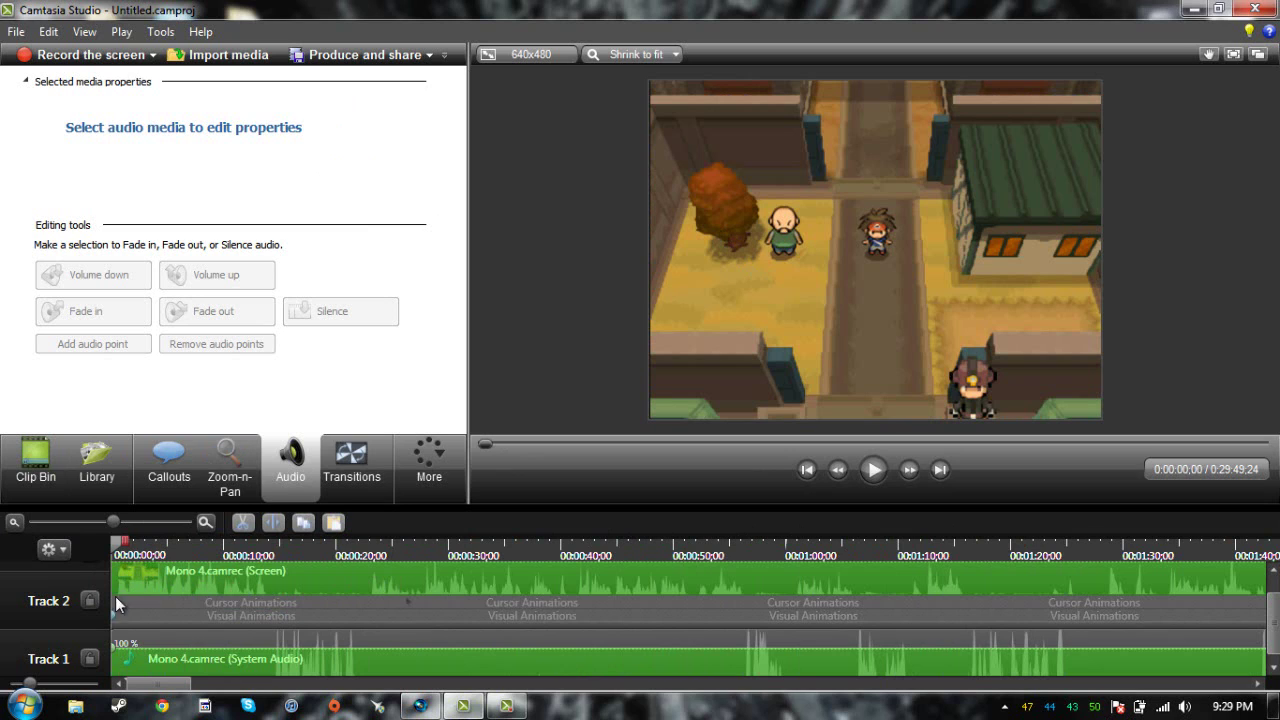
click(228, 470)
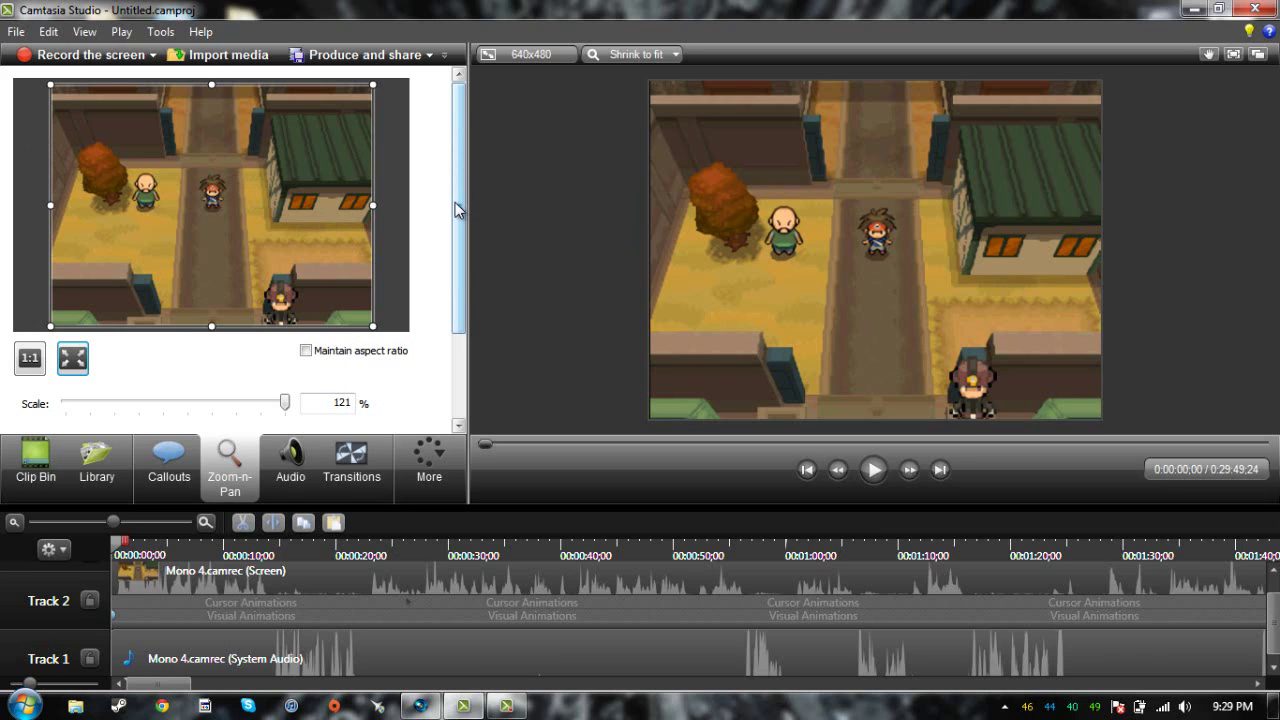
Launch the Production Wizard from Produce and share, showing custom 640 x 480 settings.
click(397, 60)
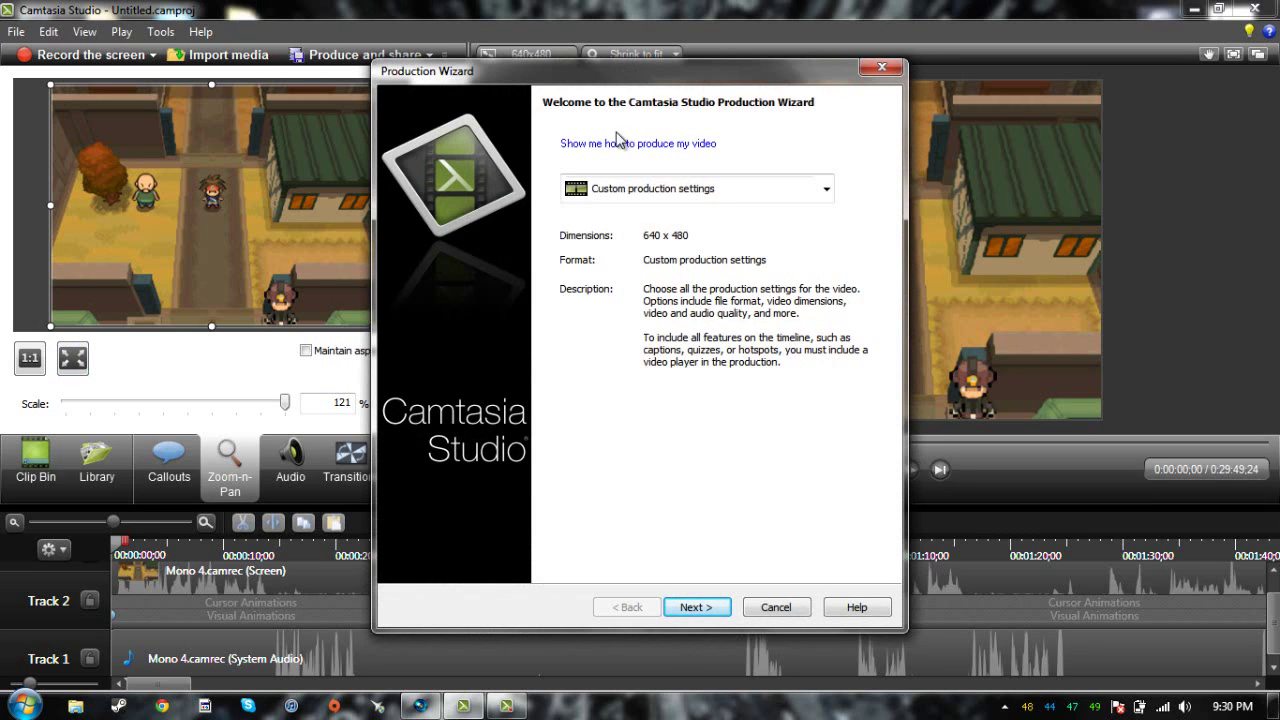
Keep the Camtasia Studio Best Quality and File Size (Recommended) profile and advance to Video Size.
click(695, 606)
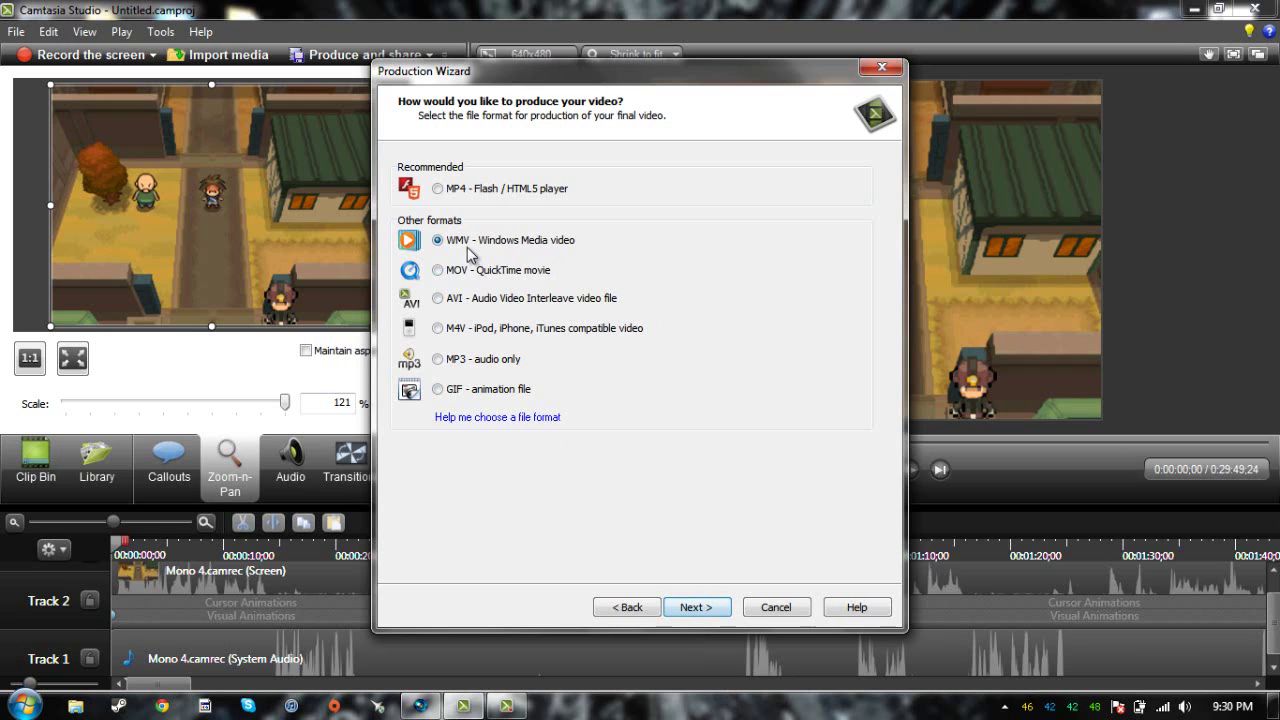
click(695, 607)
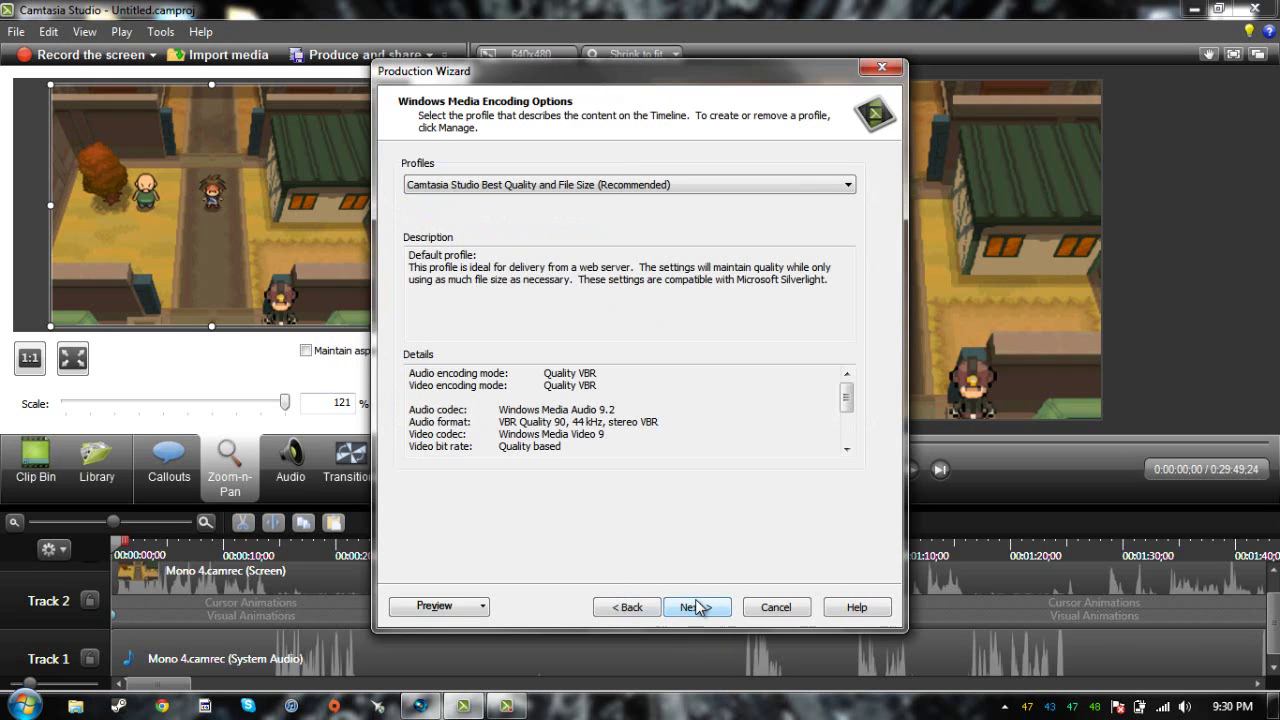
click(642, 186)
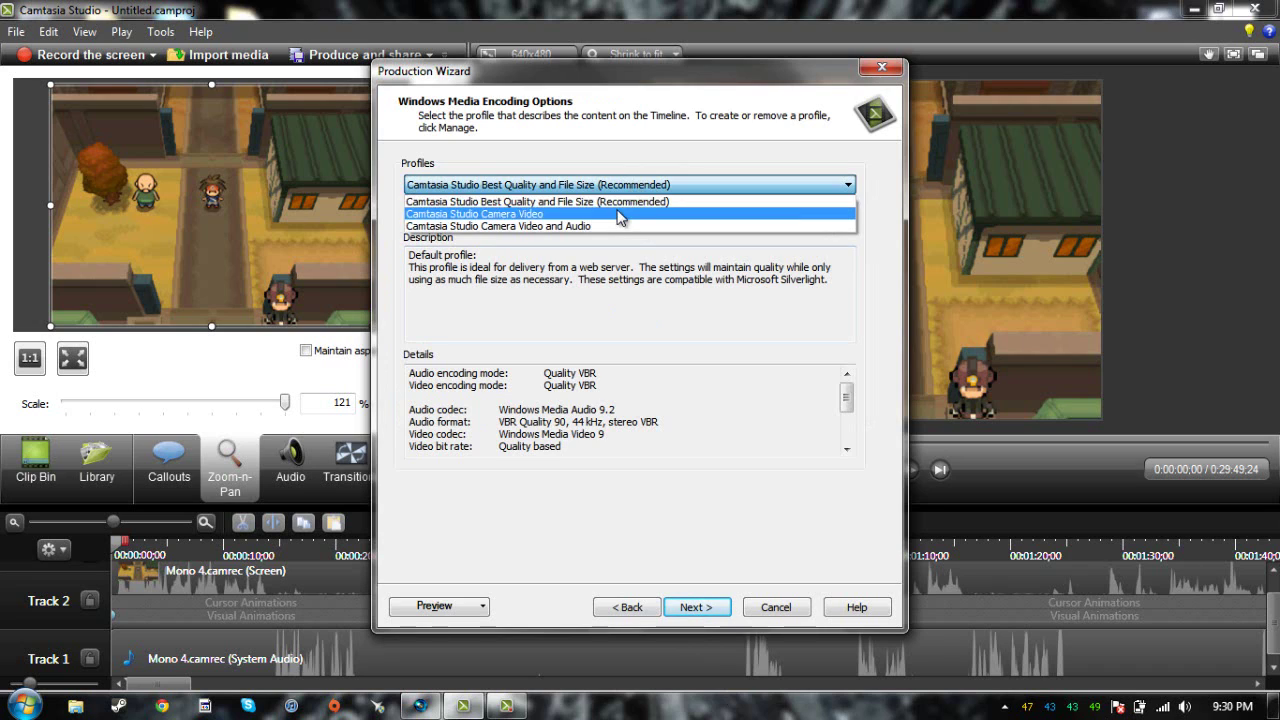
click(624, 203)
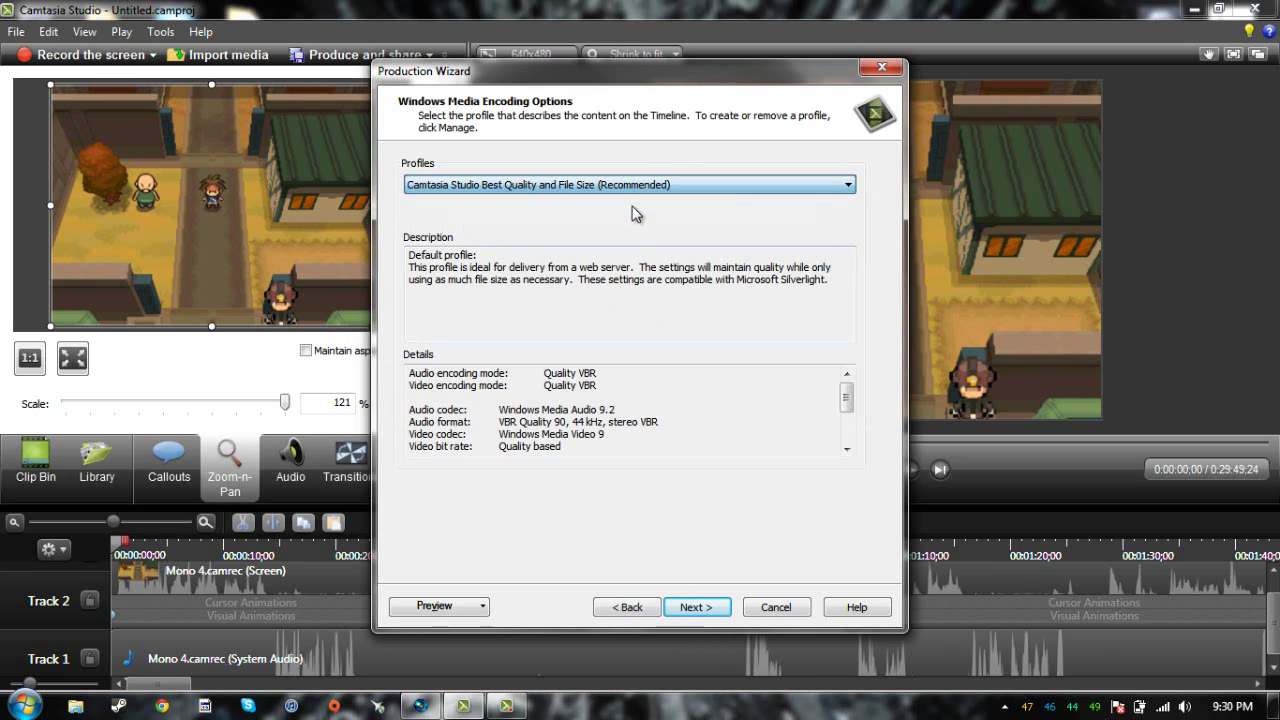
click(615, 185)
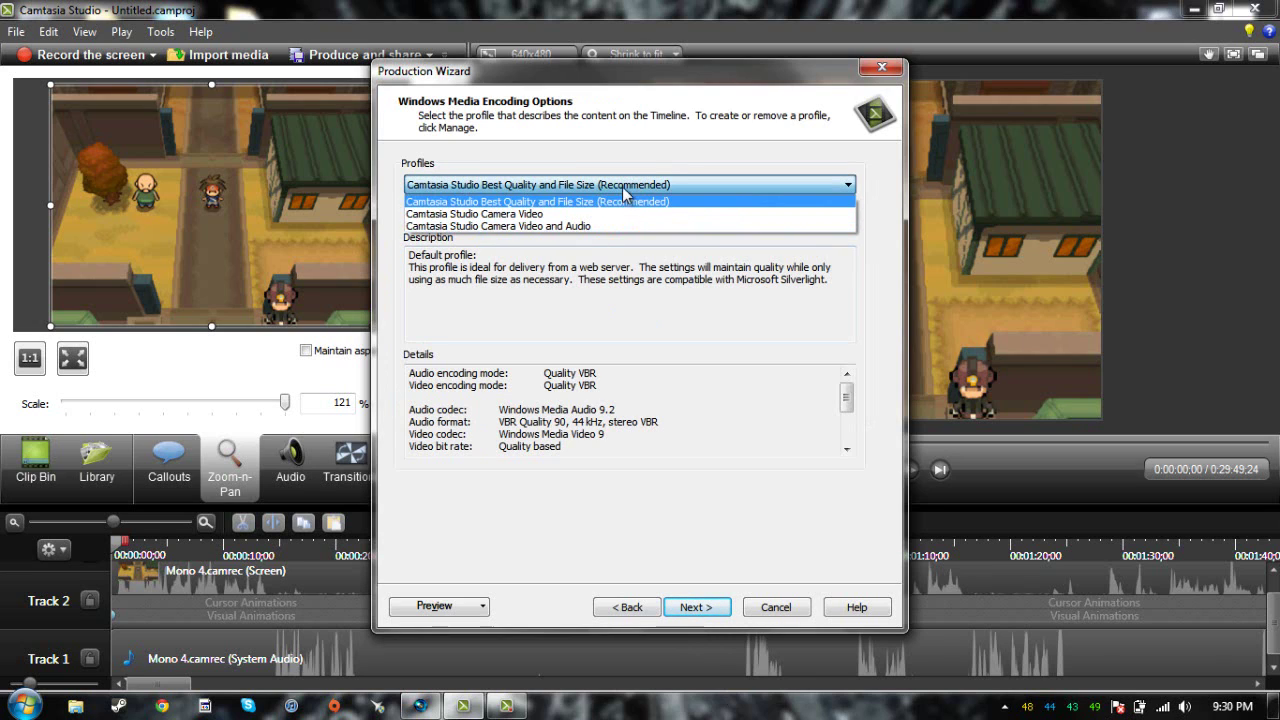
click(628, 201)
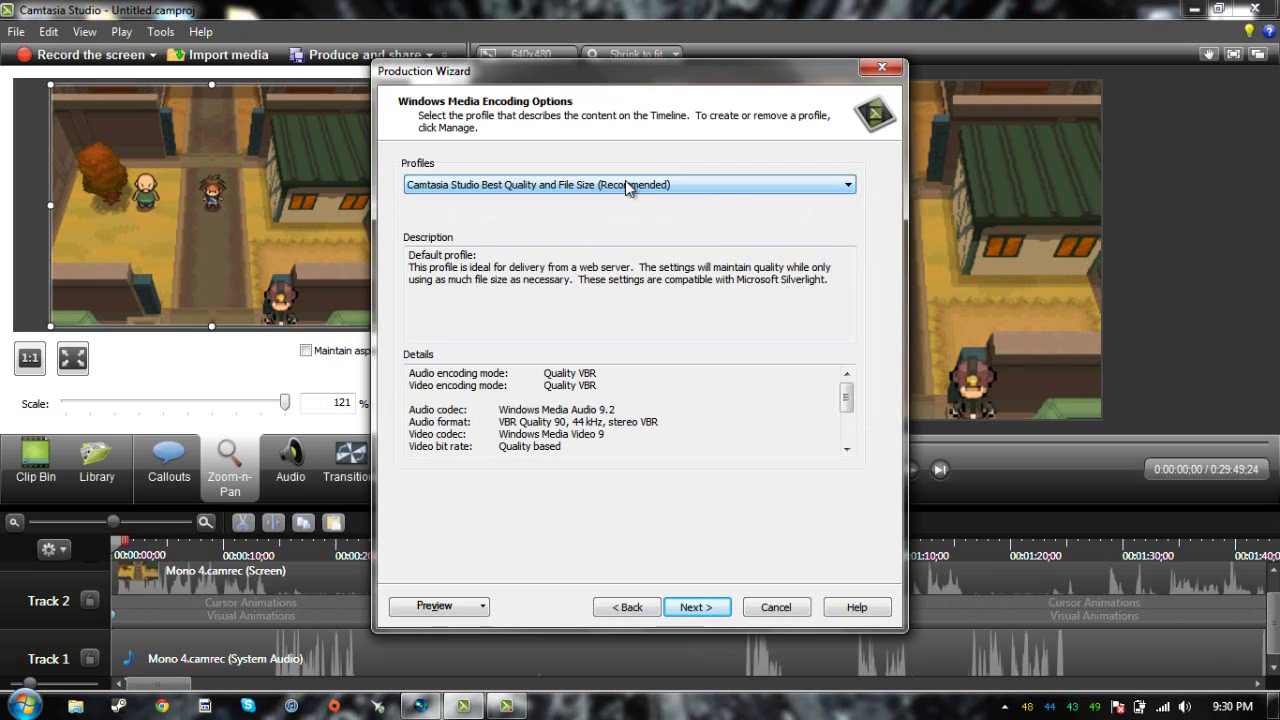
click(692, 607)
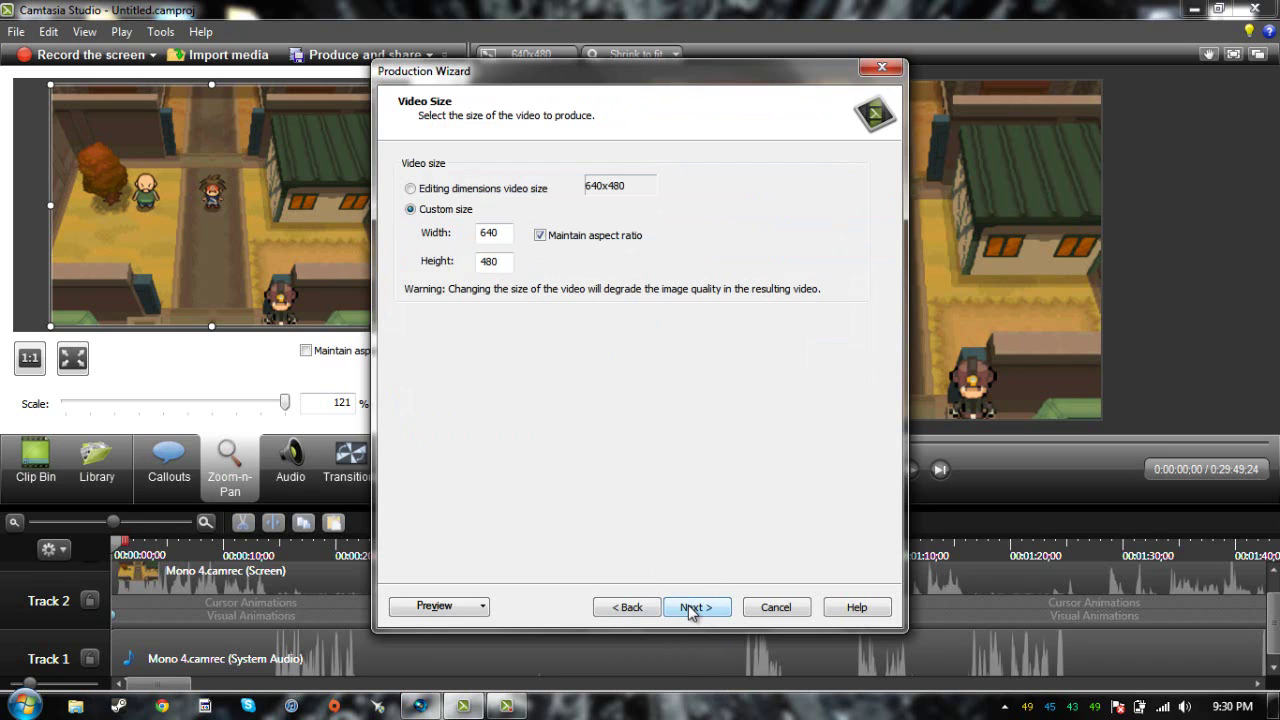
Unlock the aspect ratio and enter a 1280 x 720 custom size.
double_click(495, 234)
text(1280)
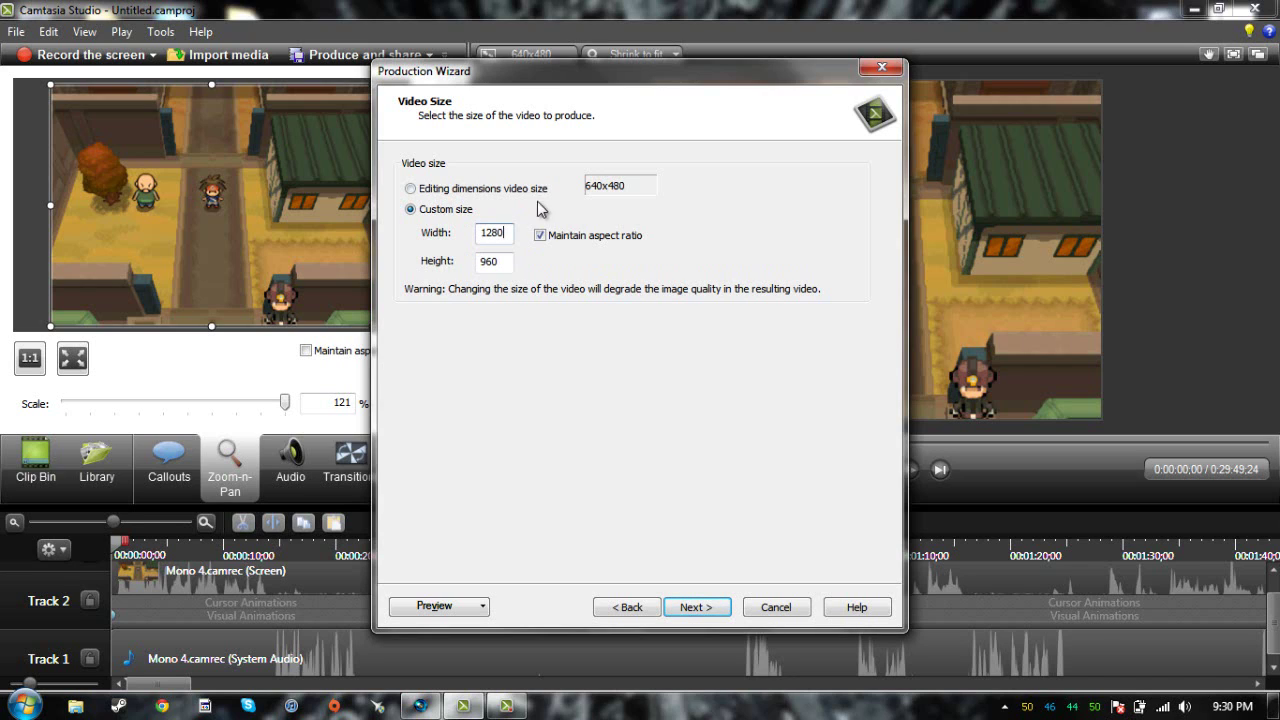
click(540, 236)
key(Tab)
text(9)
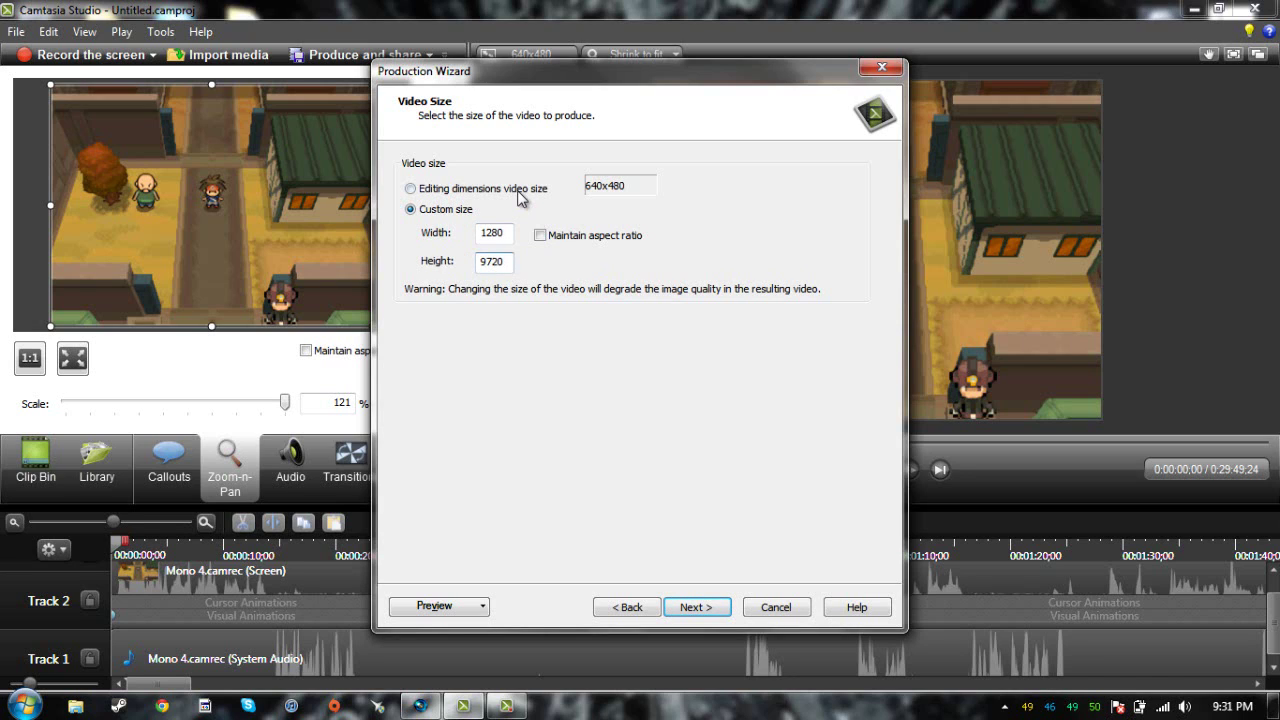
key(BackSpace)
text(72)
Change the size back to 640 x 480 and advance to the Produce Video page.
drag(511, 235, 477, 232)
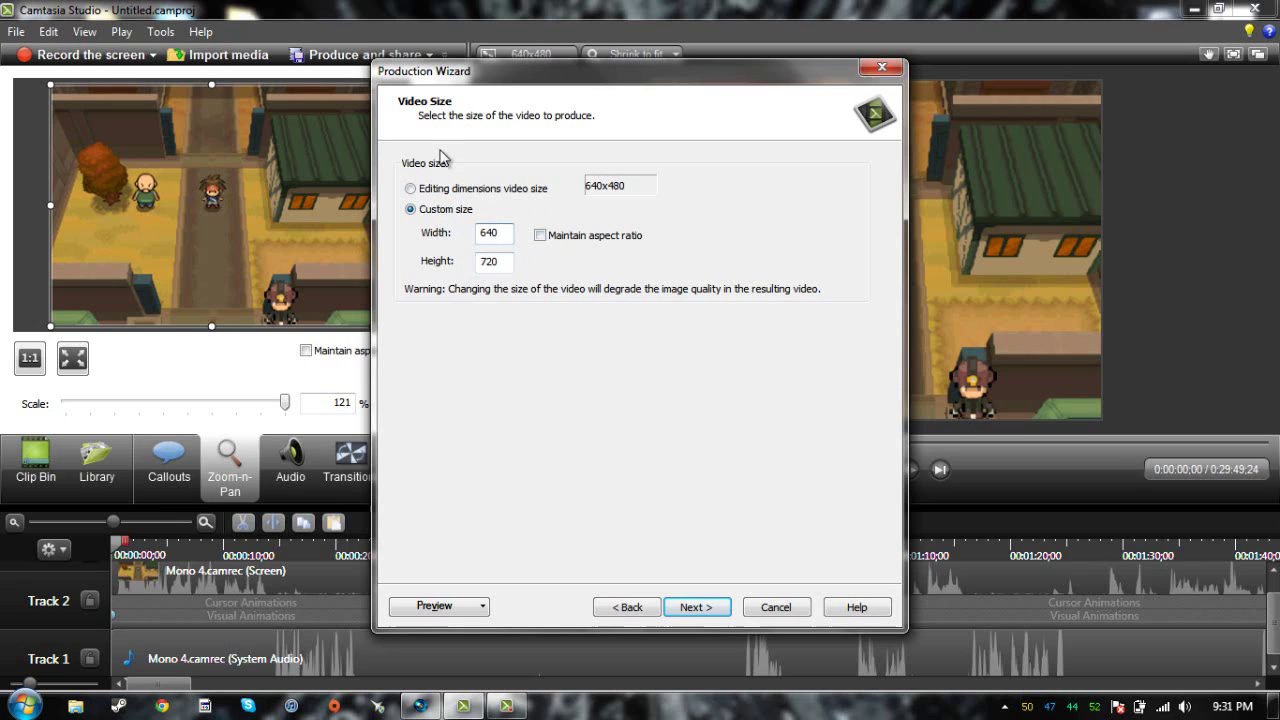
drag(504, 261, 330, 265)
text(480)
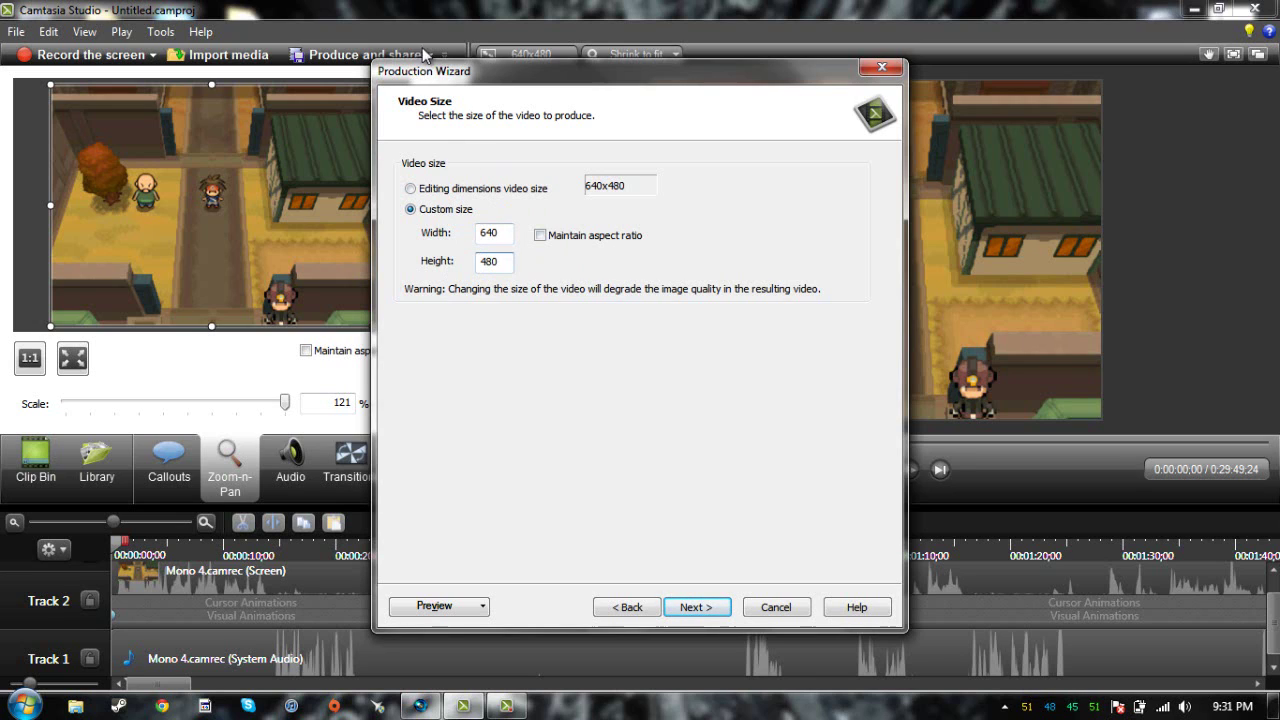
click(706, 607)
click(706, 607)
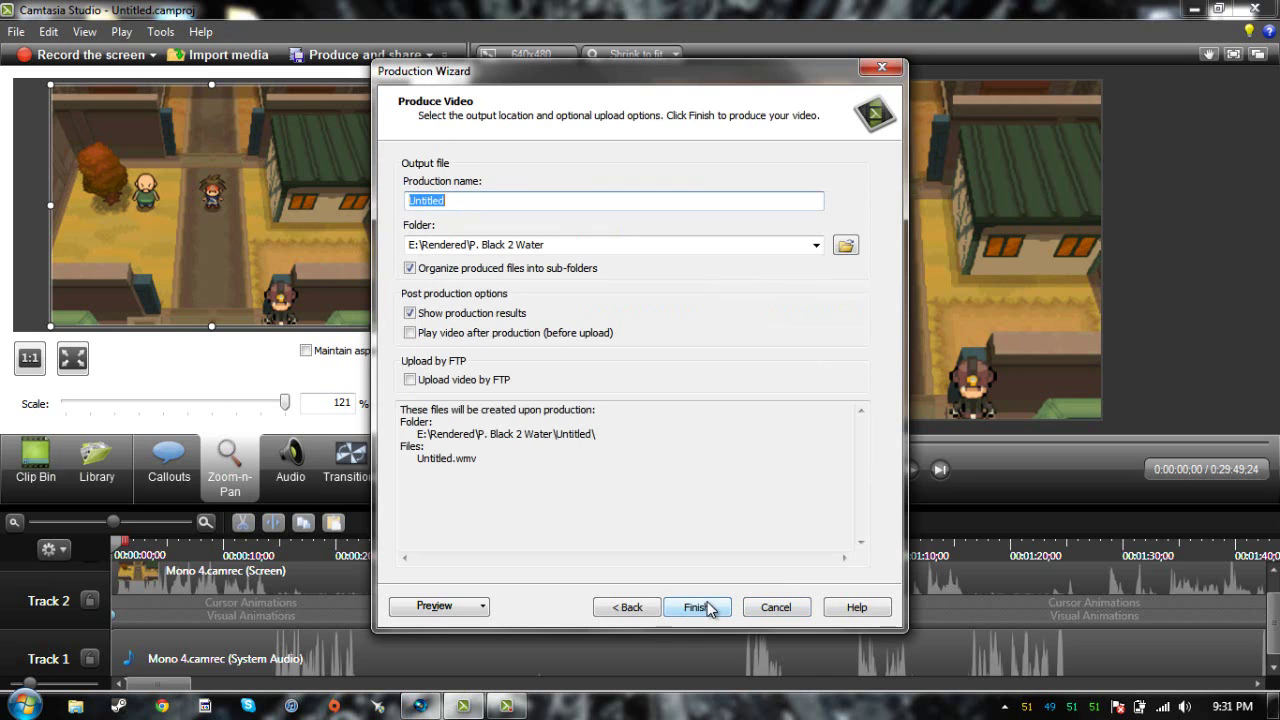
Cancel the Production Wizard and close Camtasia without saving the project.
click(893, 70)
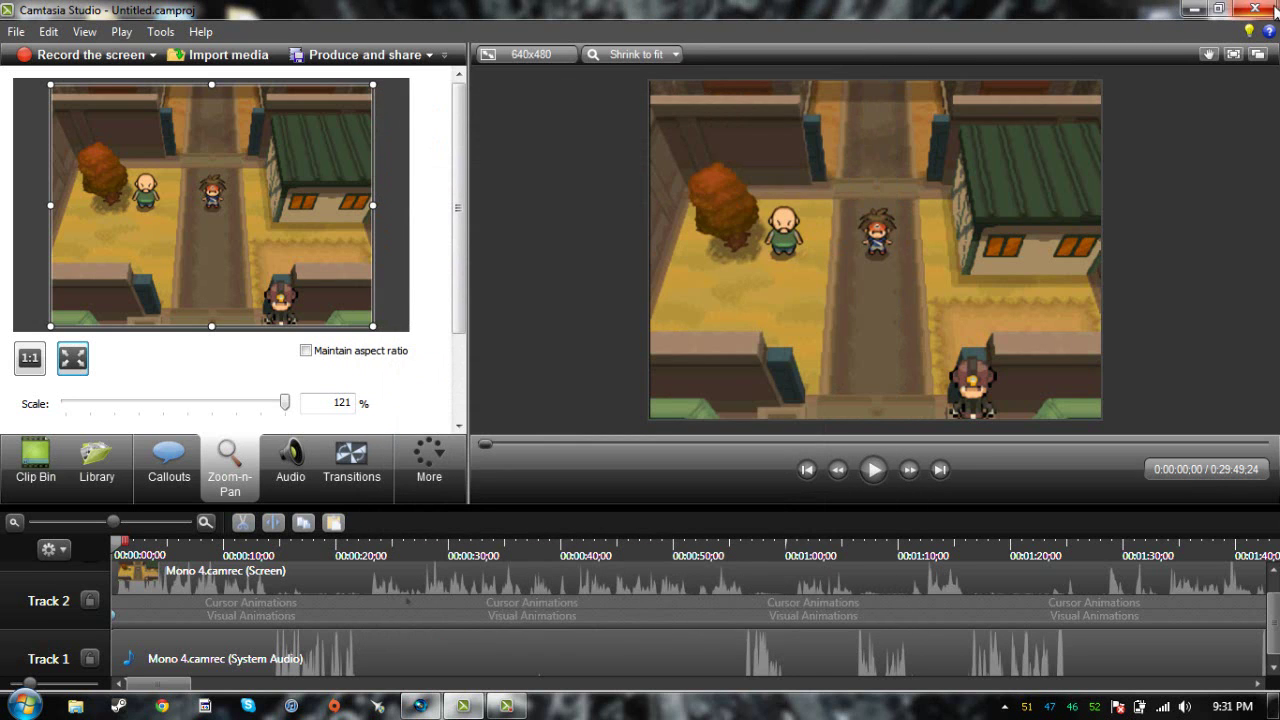
click(1257, 10)
click(650, 395)
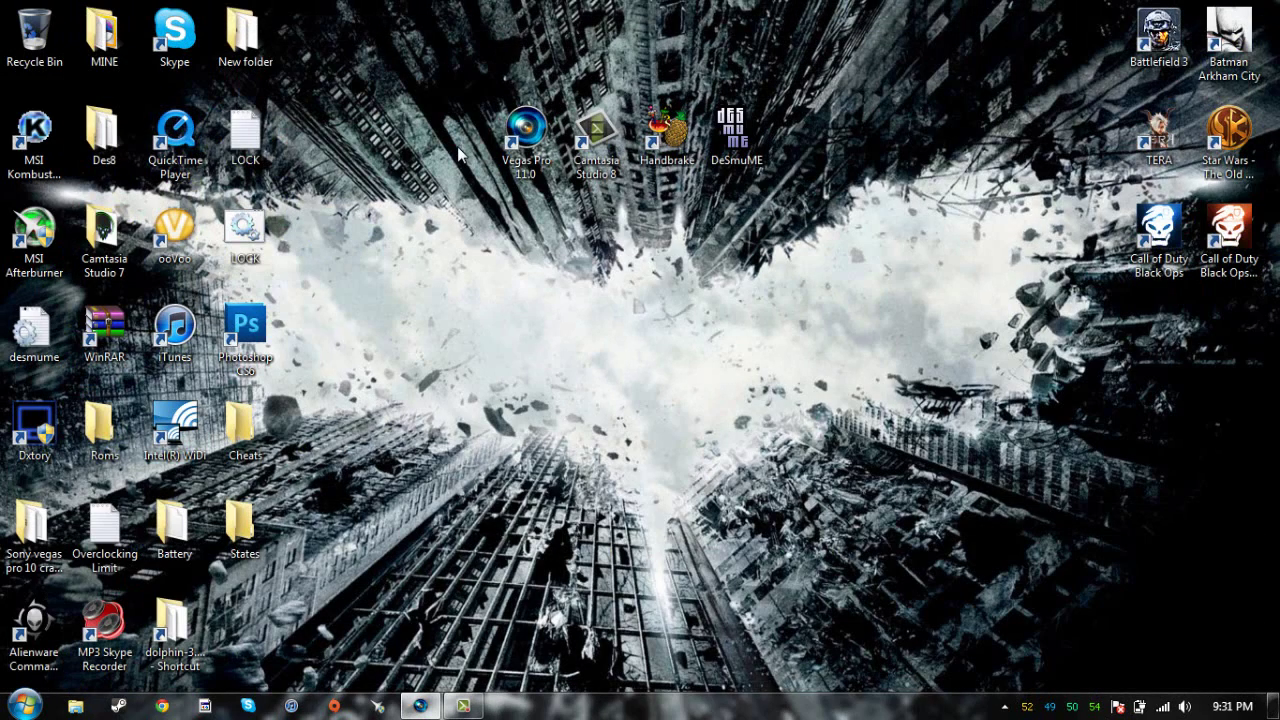
Launch Vegas Pro 11.0 from the desktop and bring its window up full screen.
double_click(515, 165)
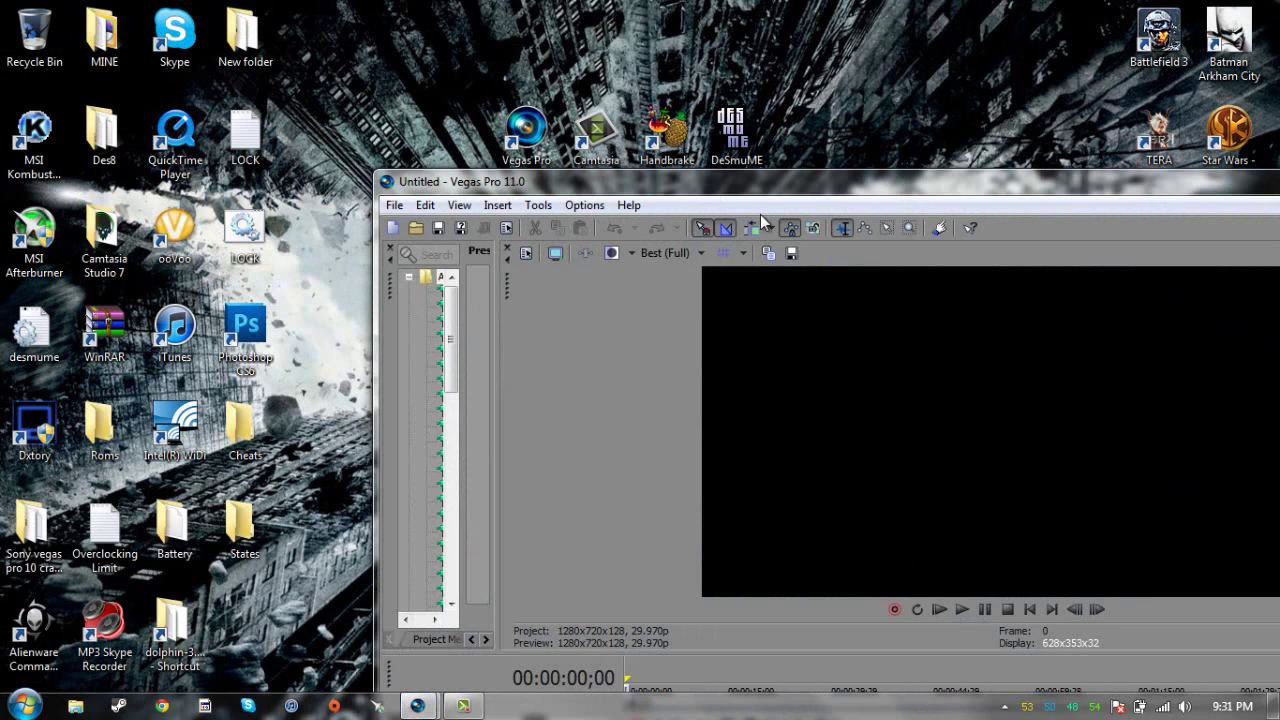
drag(757, 194, 395, 96)
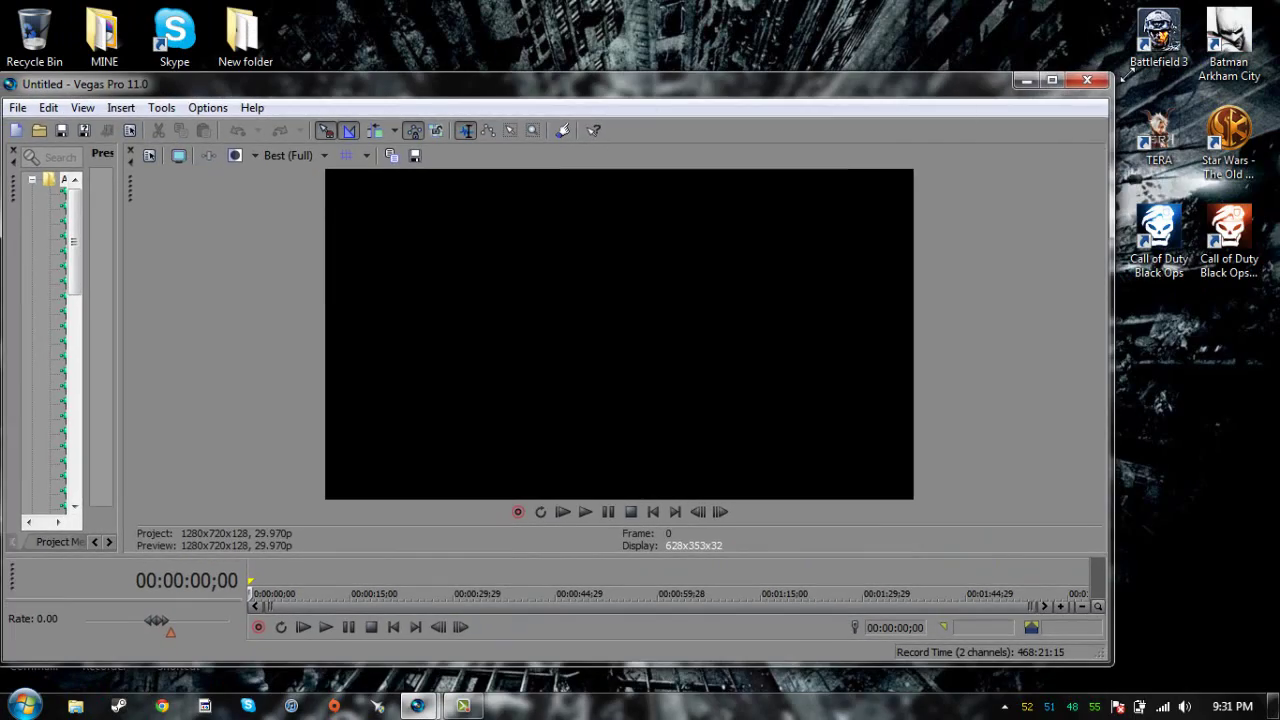
click(1049, 77)
click(430, 705)
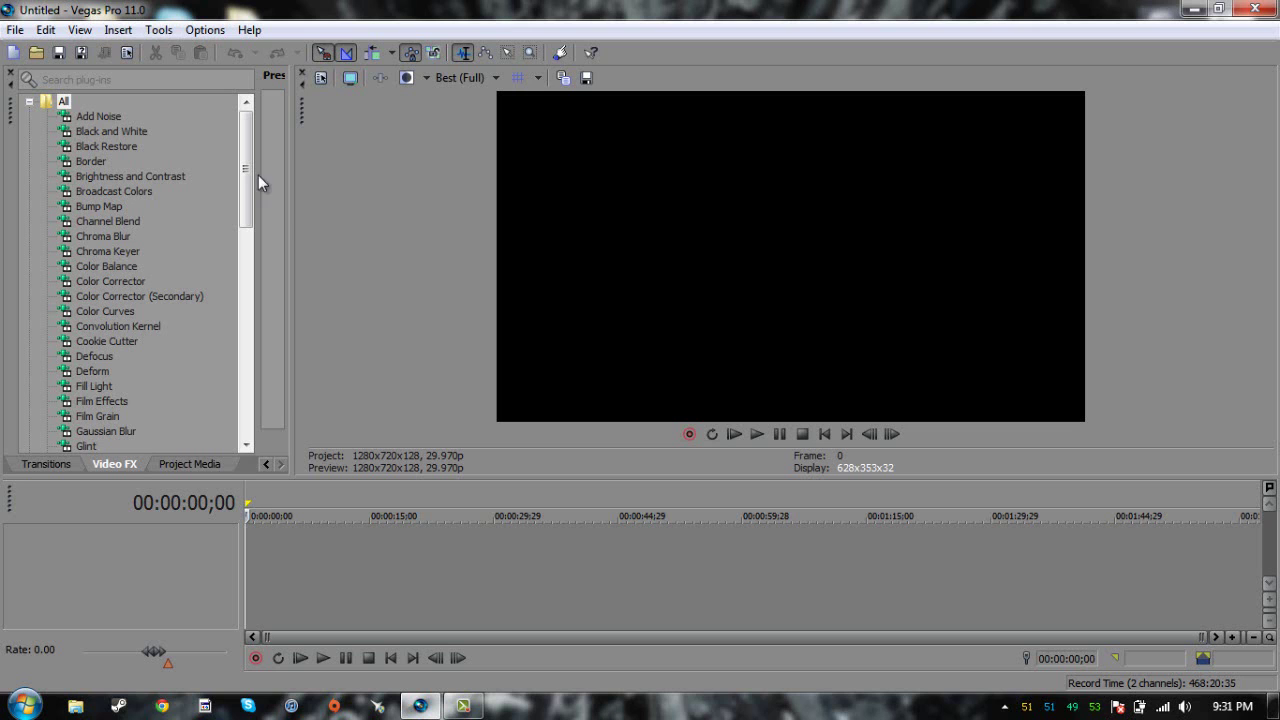
Start a new project from the HDV 720-25p template at 1280 x 720, progressive scan.
click(18, 29)
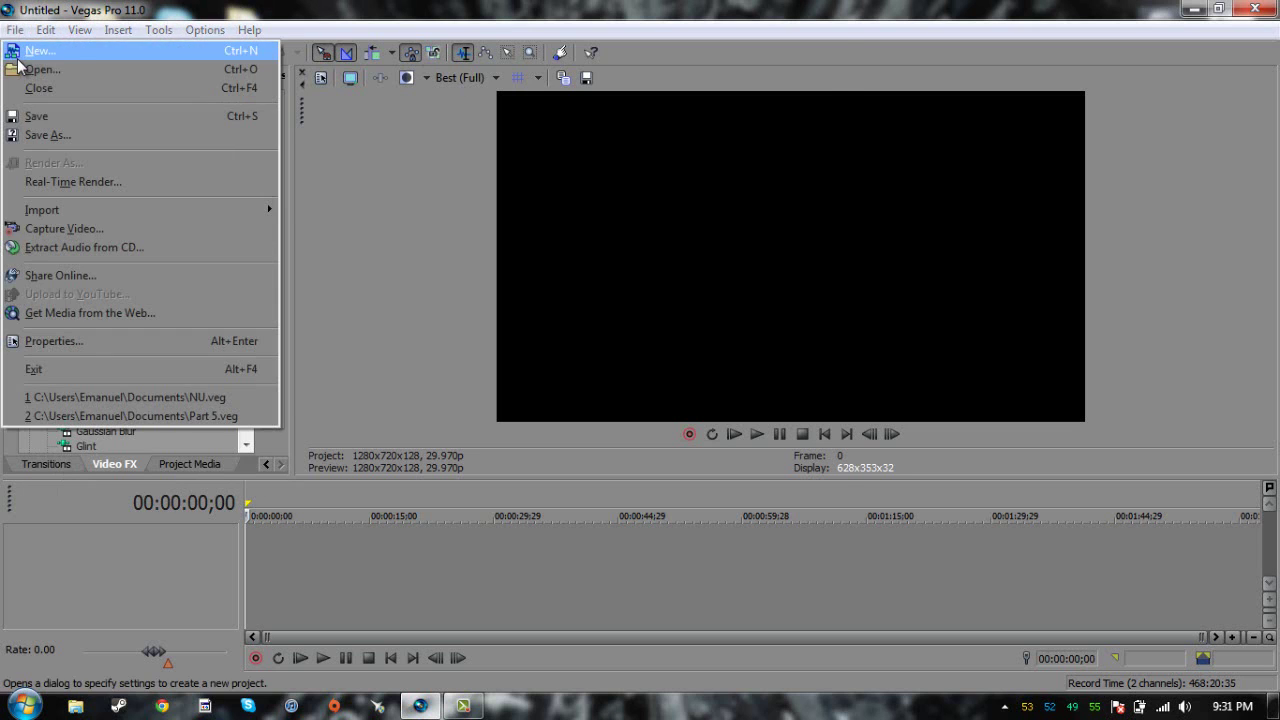
click(38, 50)
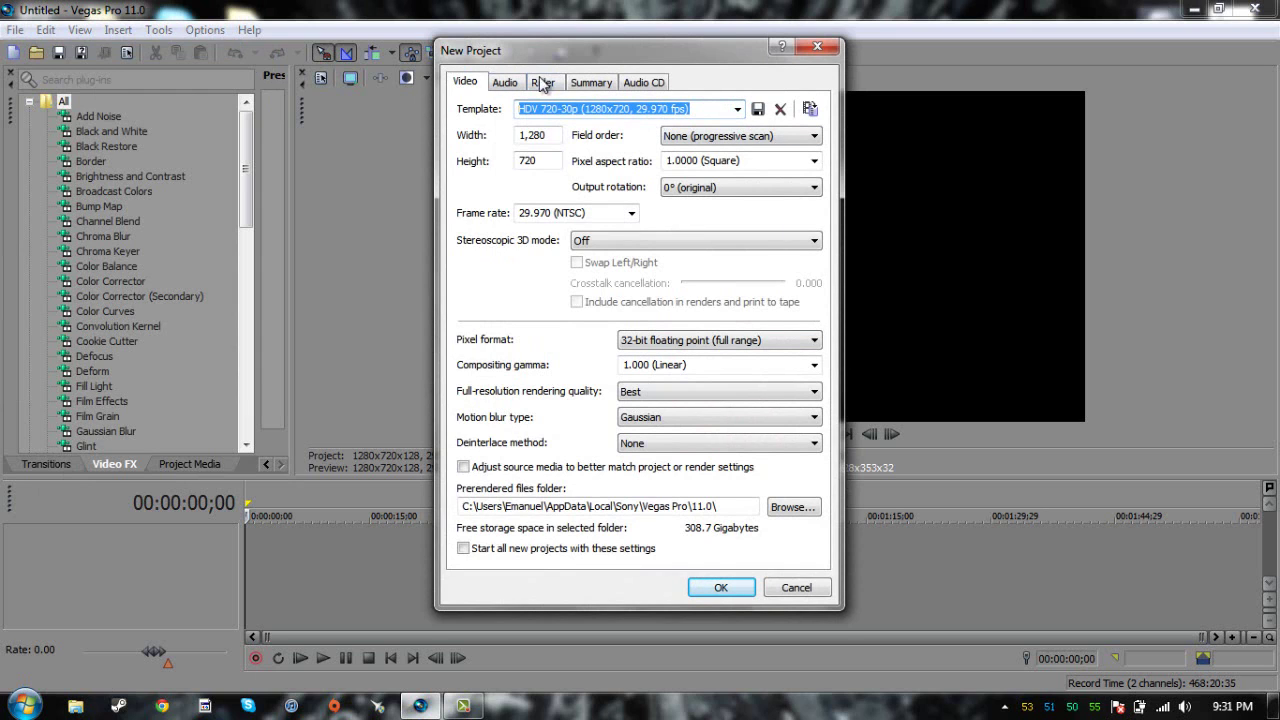
click(740, 112)
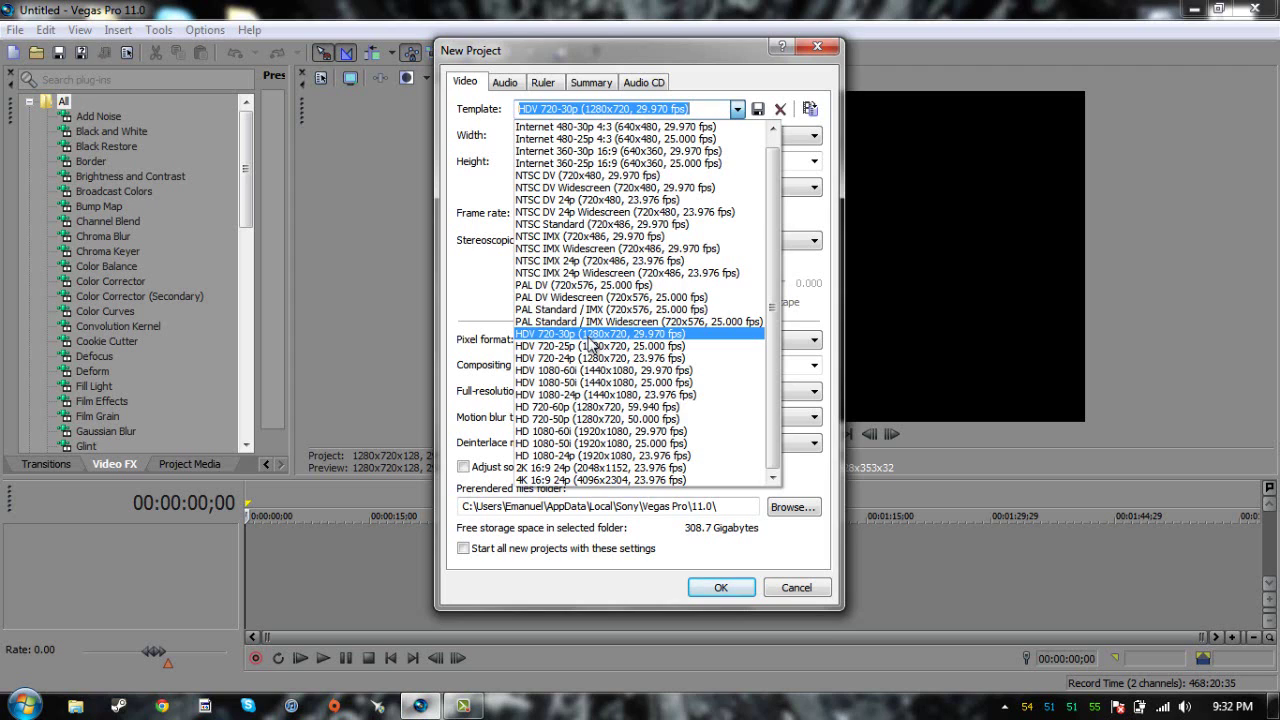
click(592, 345)
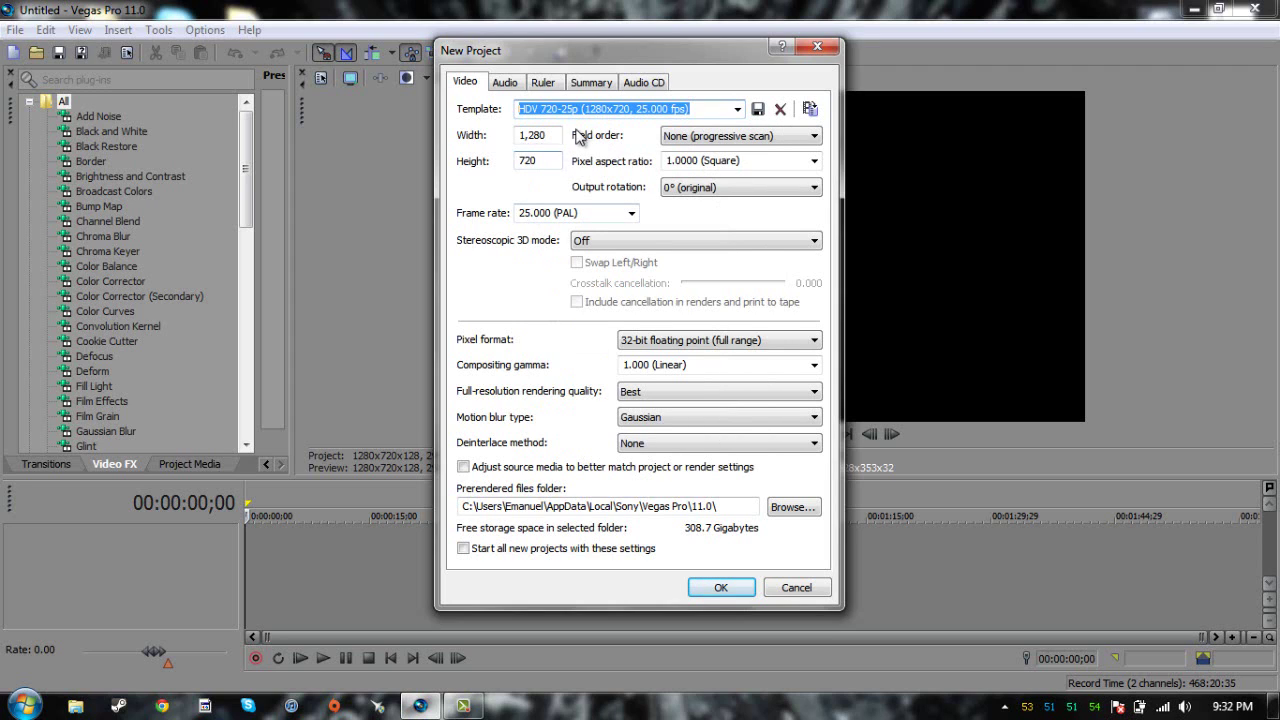
click(521, 134)
click(551, 157)
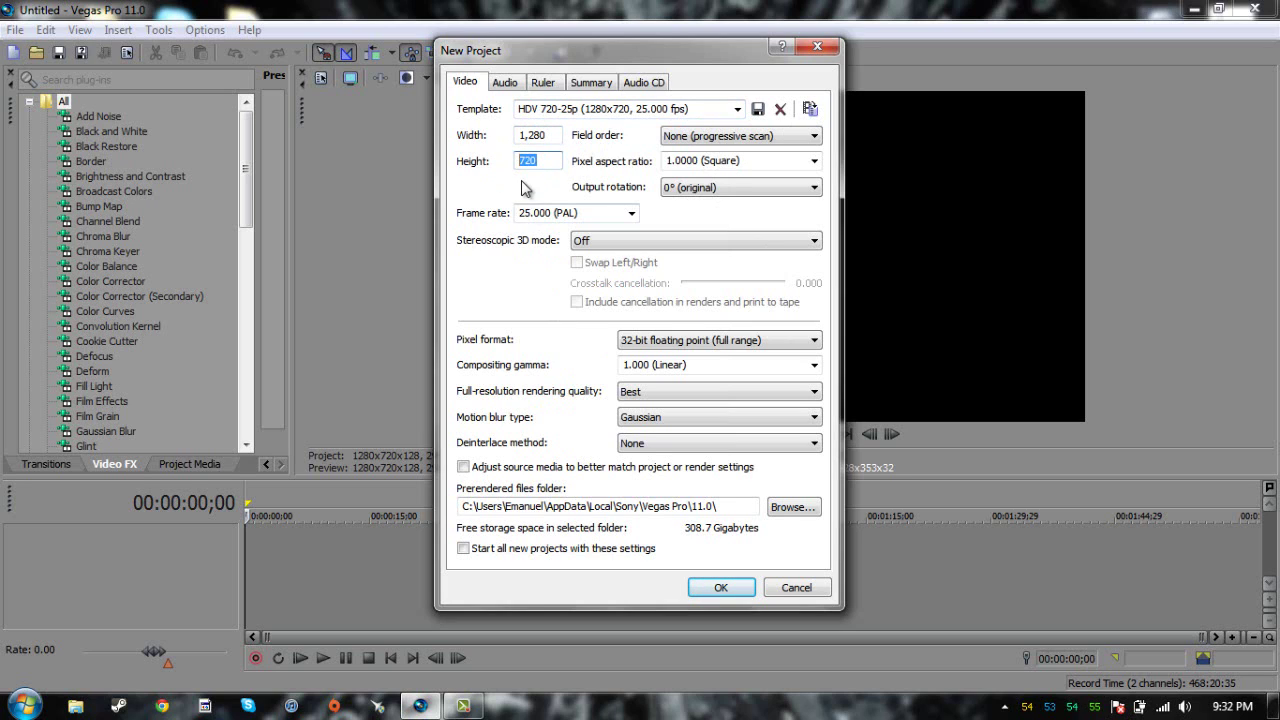
click(737, 138)
click(737, 147)
Set 15.000 fps, Best rendering quality, Gaussian motion blur and no deinterlacing.
click(632, 215)
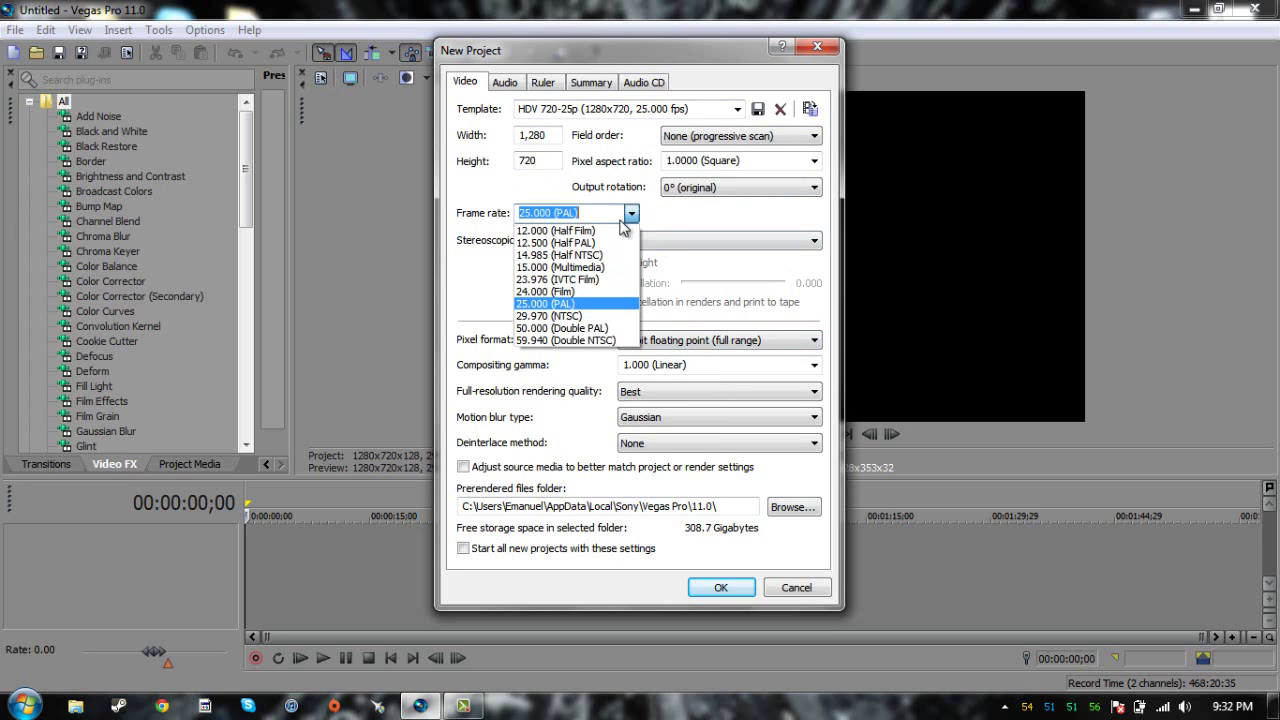
click(578, 268)
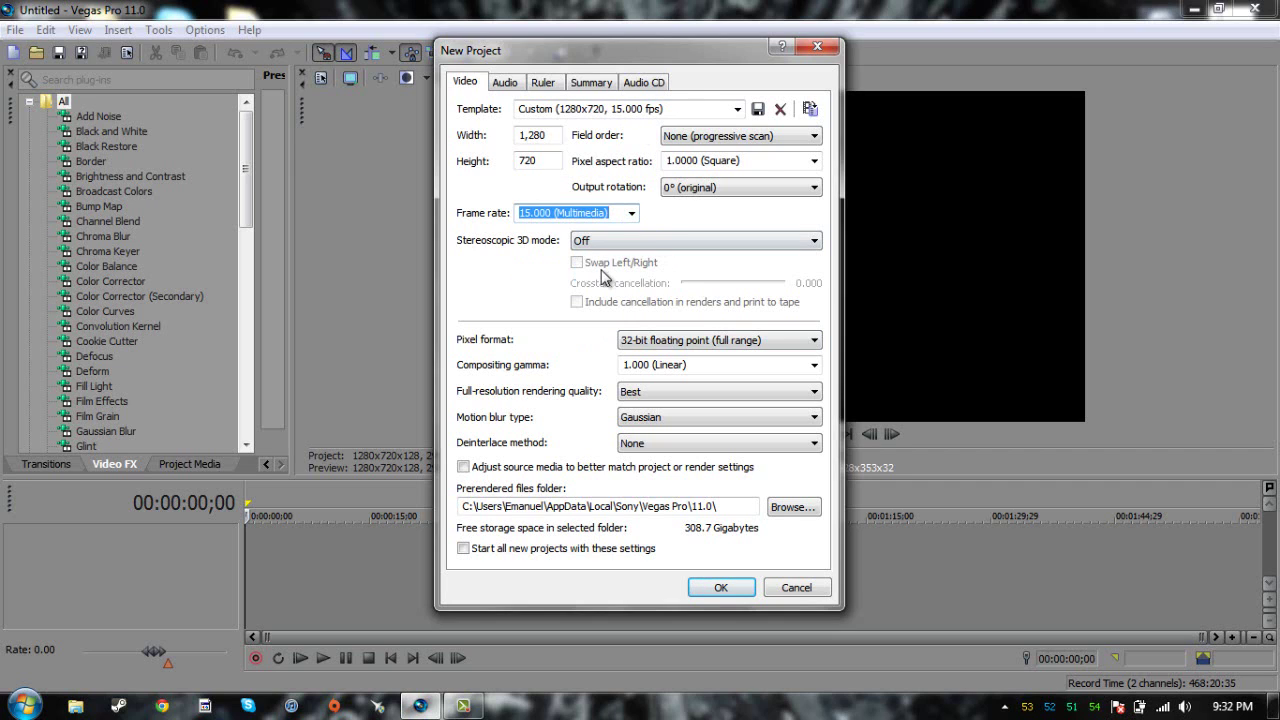
click(676, 394)
click(670, 445)
click(674, 417)
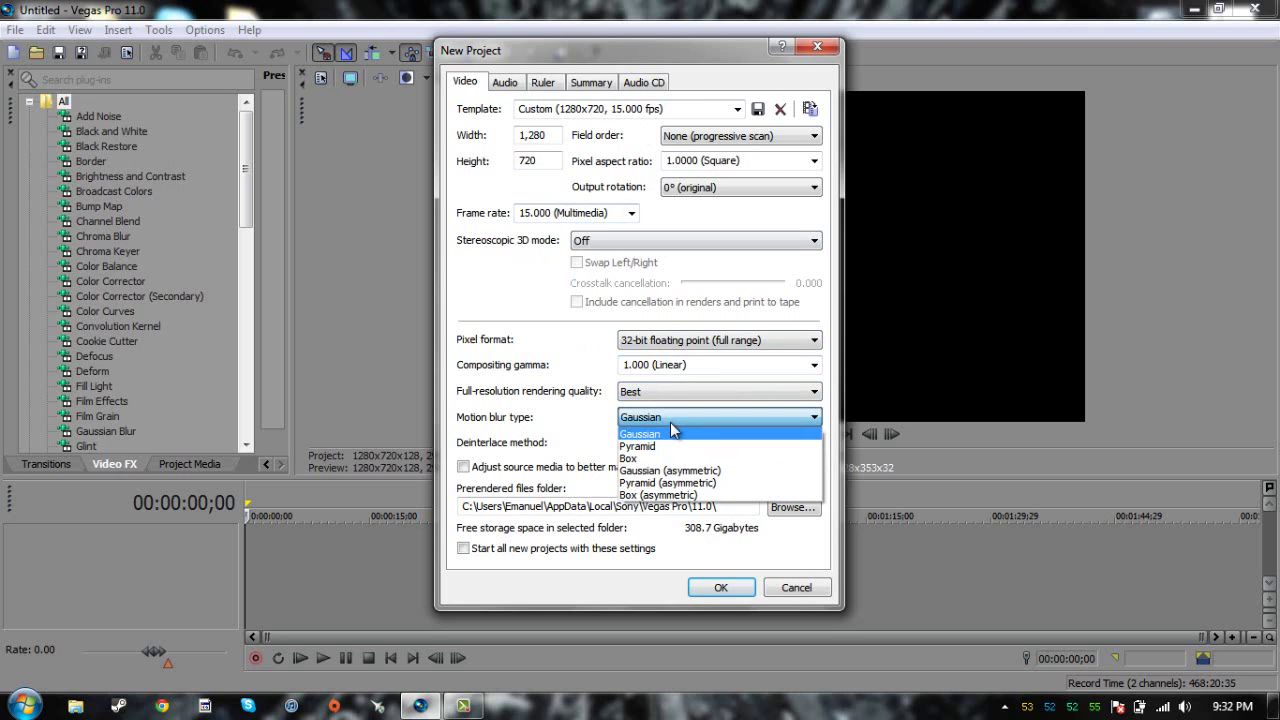
click(670, 447)
click(680, 391)
click(574, 425)
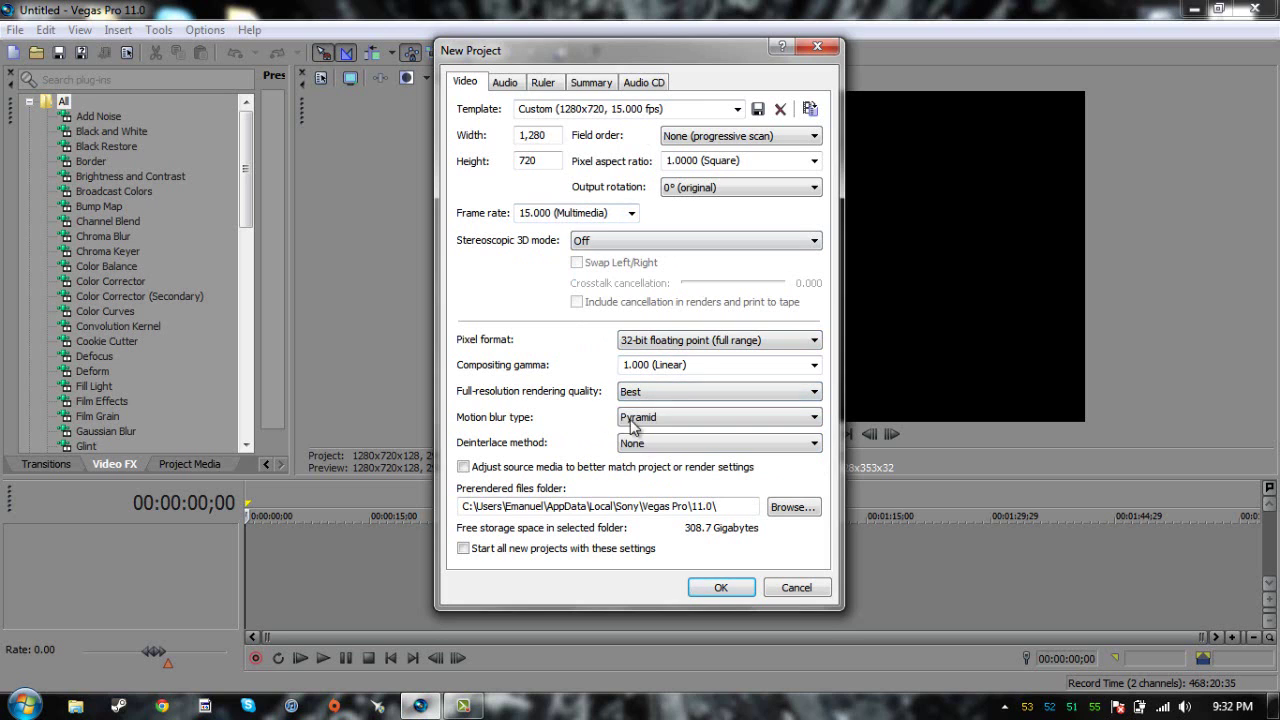
click(636, 417)
click(636, 435)
click(638, 446)
click(638, 455)
Review the Audio, Ruler, Summary and Audio CD tabs, then save these settings as the default for new projects.
click(508, 86)
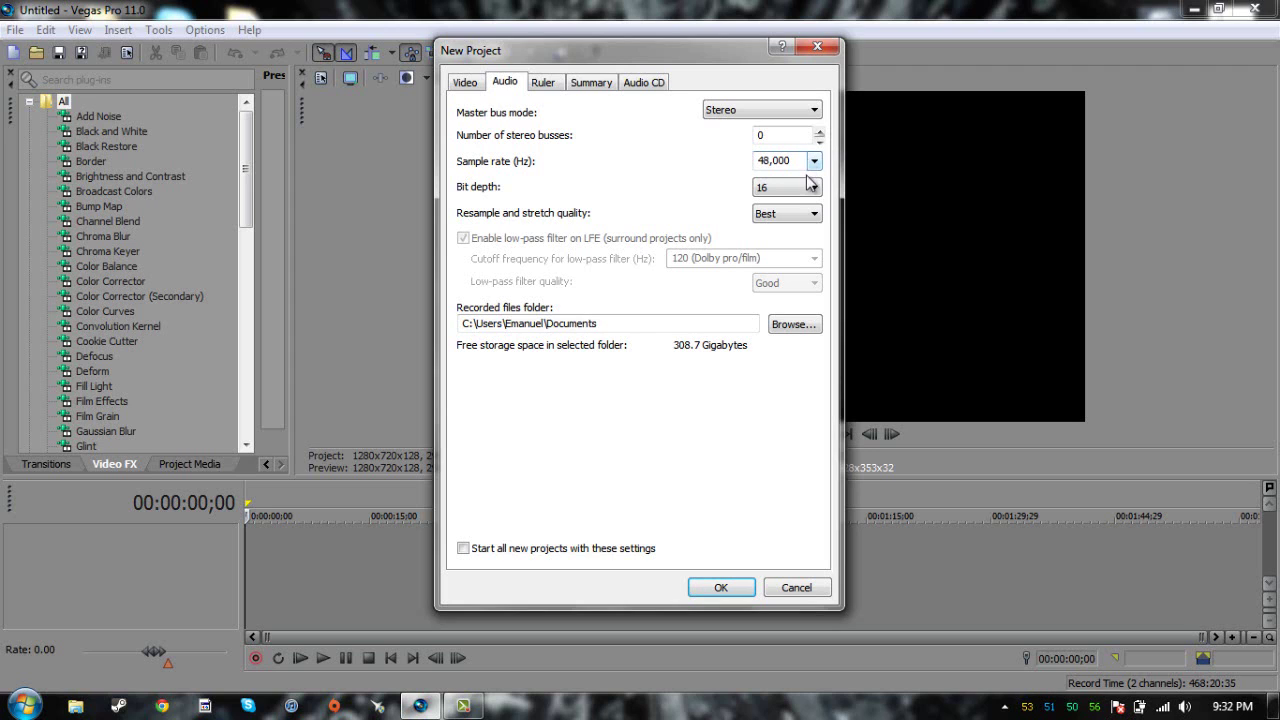
click(810, 213)
click(785, 224)
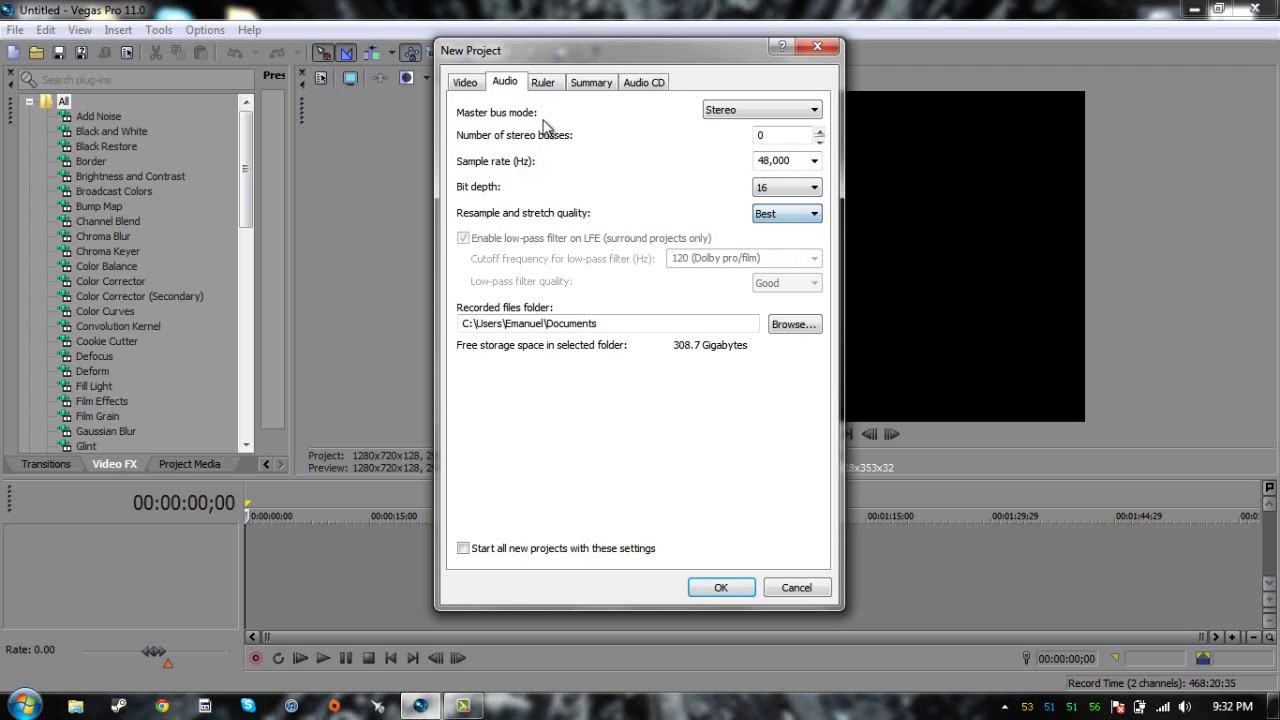
click(548, 86)
click(586, 84)
click(644, 82)
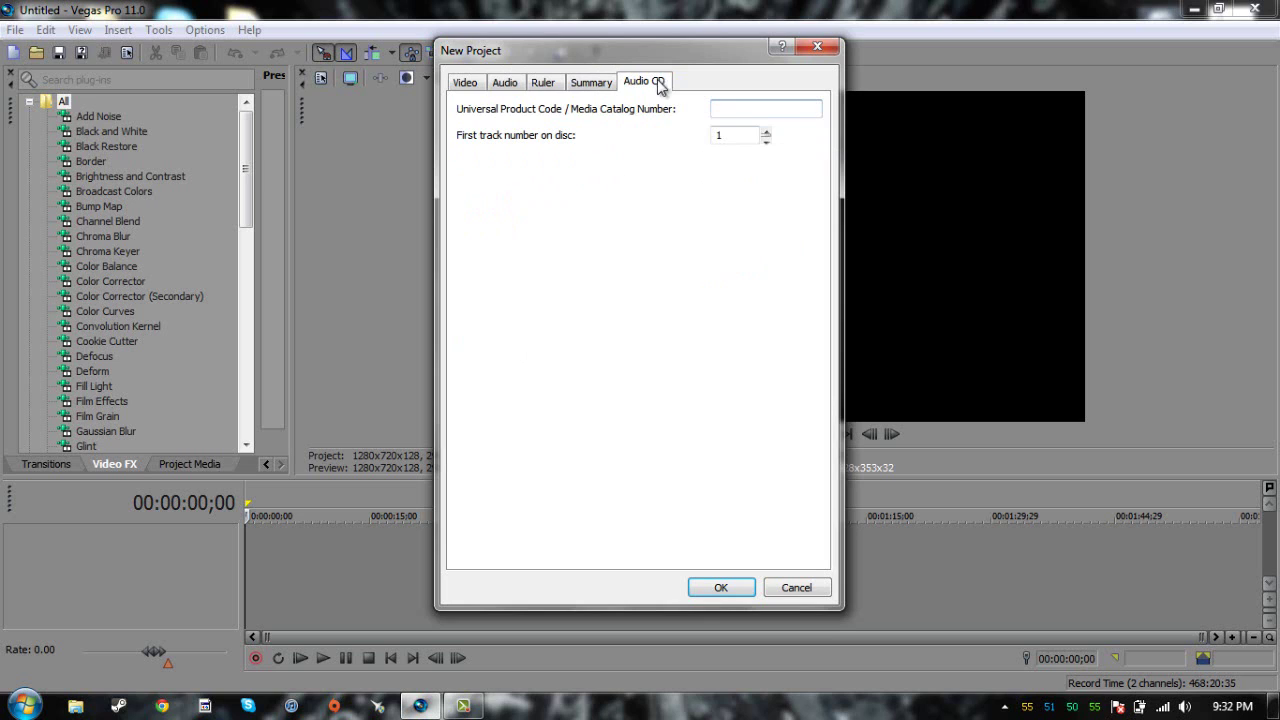
click(468, 84)
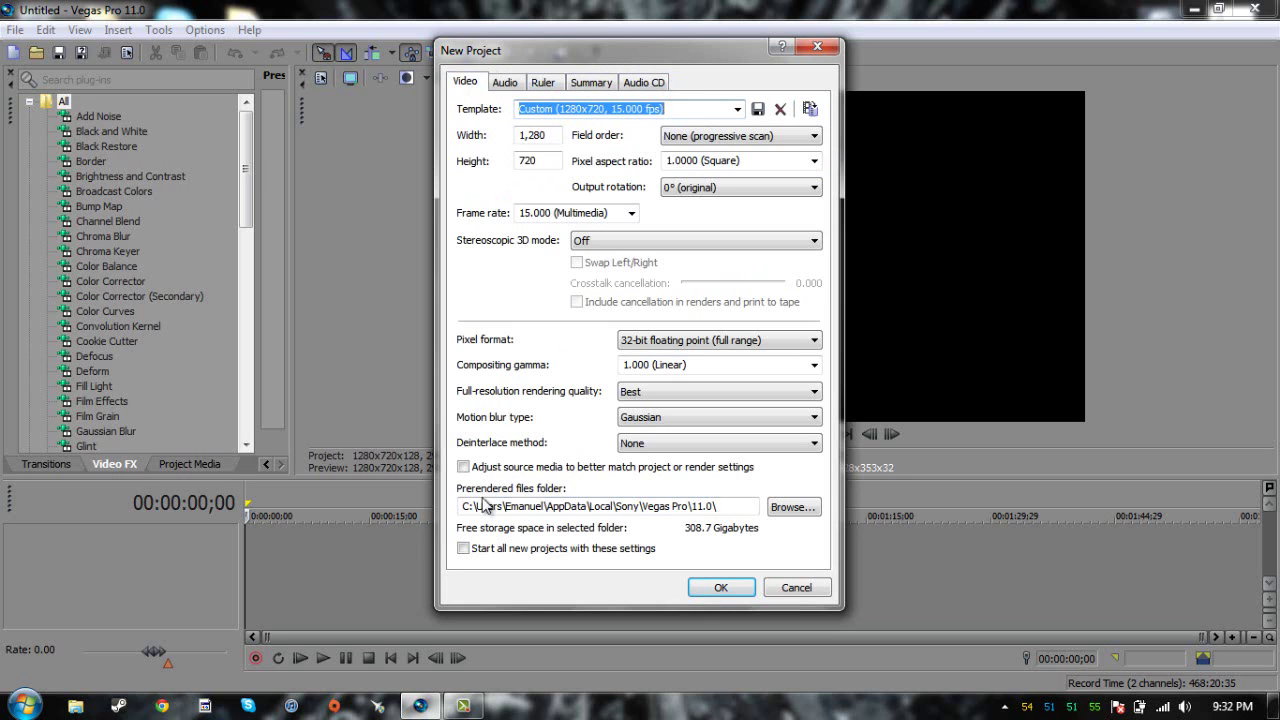
click(465, 549)
click(716, 588)
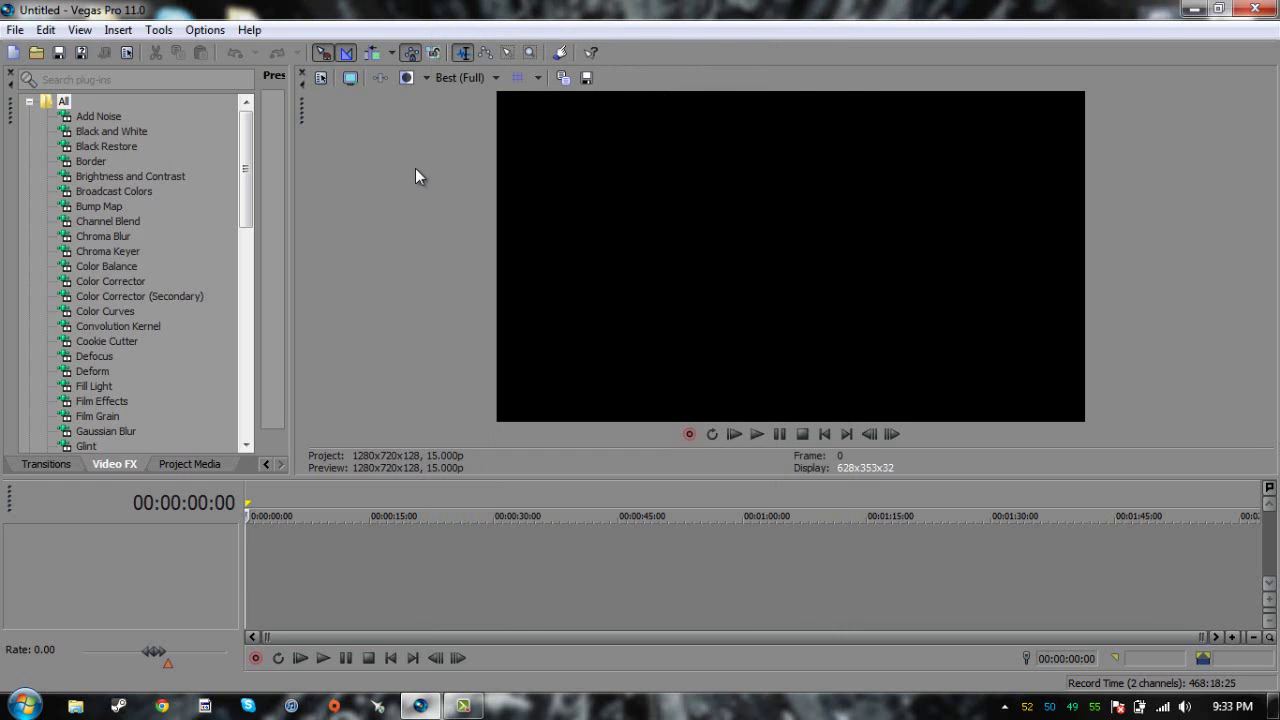
Widen the preset pane, open Project Media's Import Media window, and browse to the FreeAgent GoFlex Drive (E:).
drag(293, 187, 662, 192)
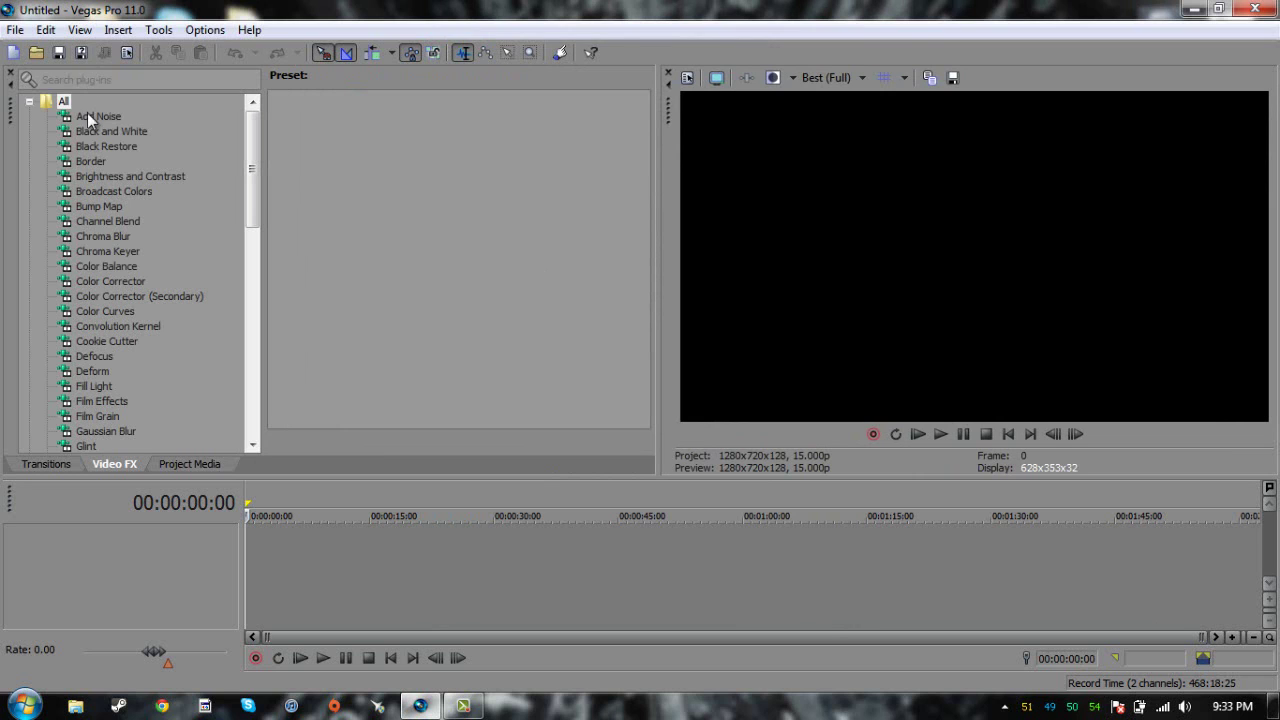
click(188, 464)
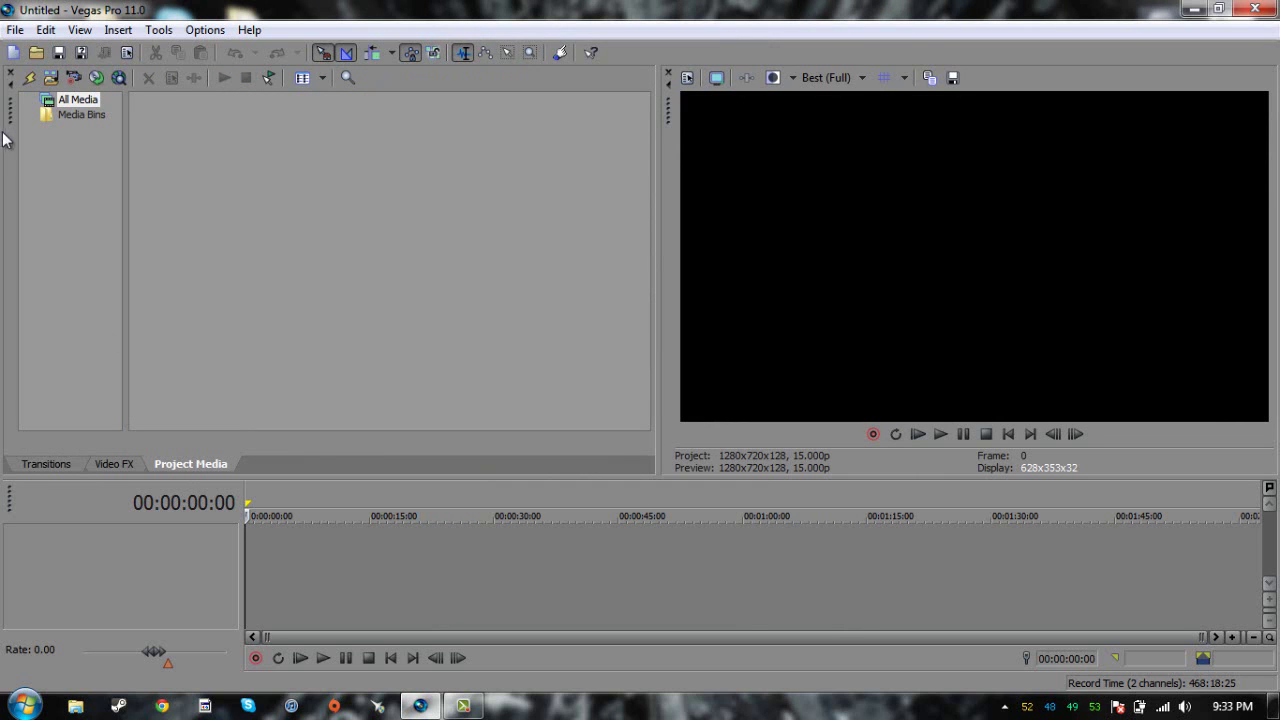
click(50, 79)
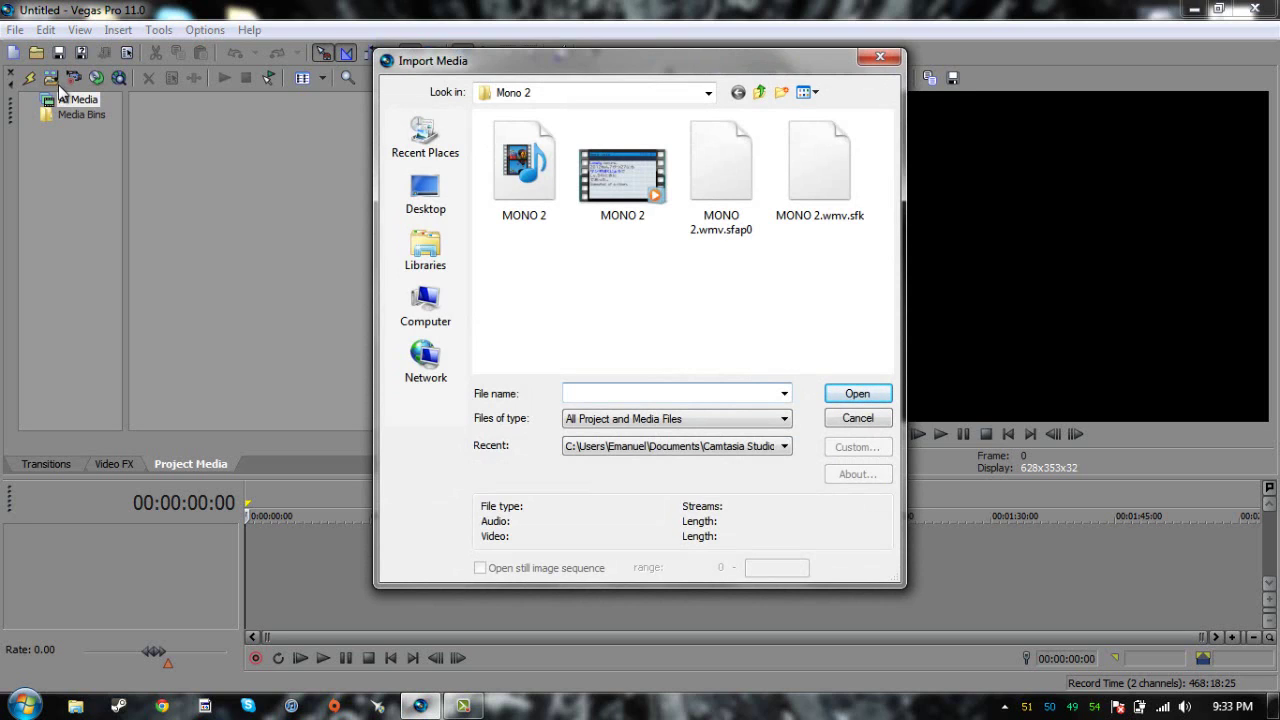
click(412, 240)
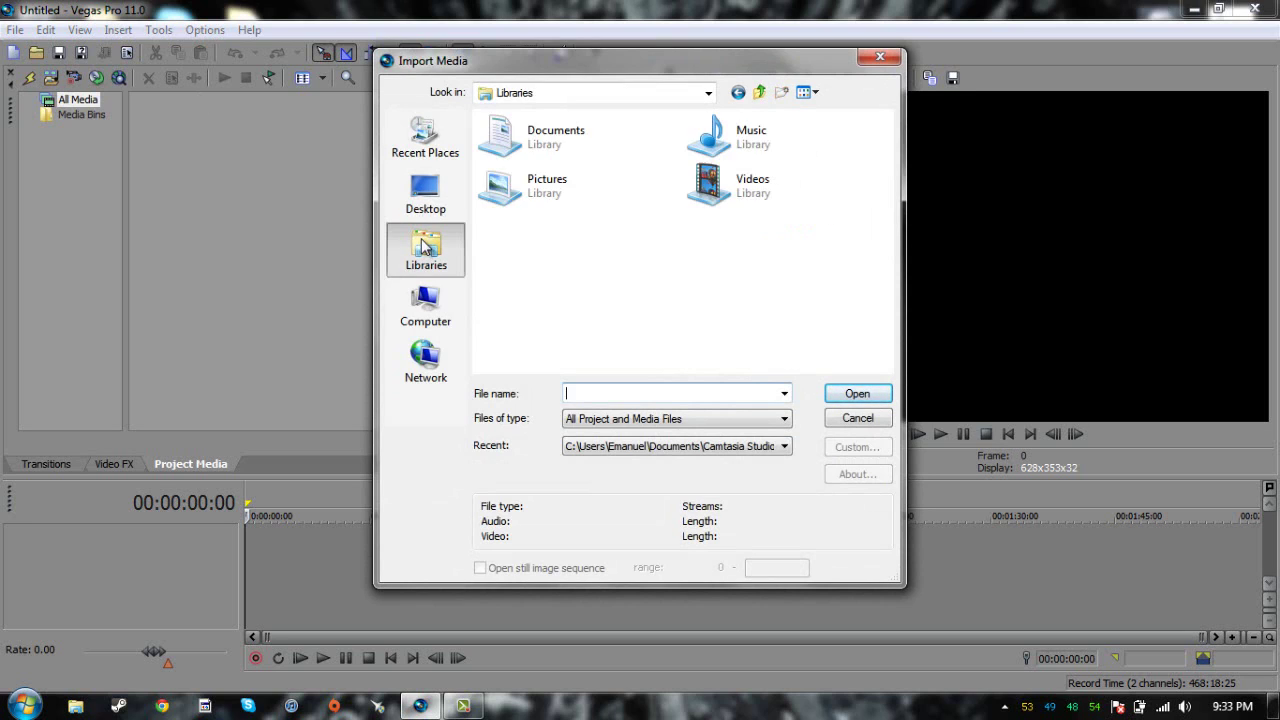
click(426, 305)
double_click(505, 190)
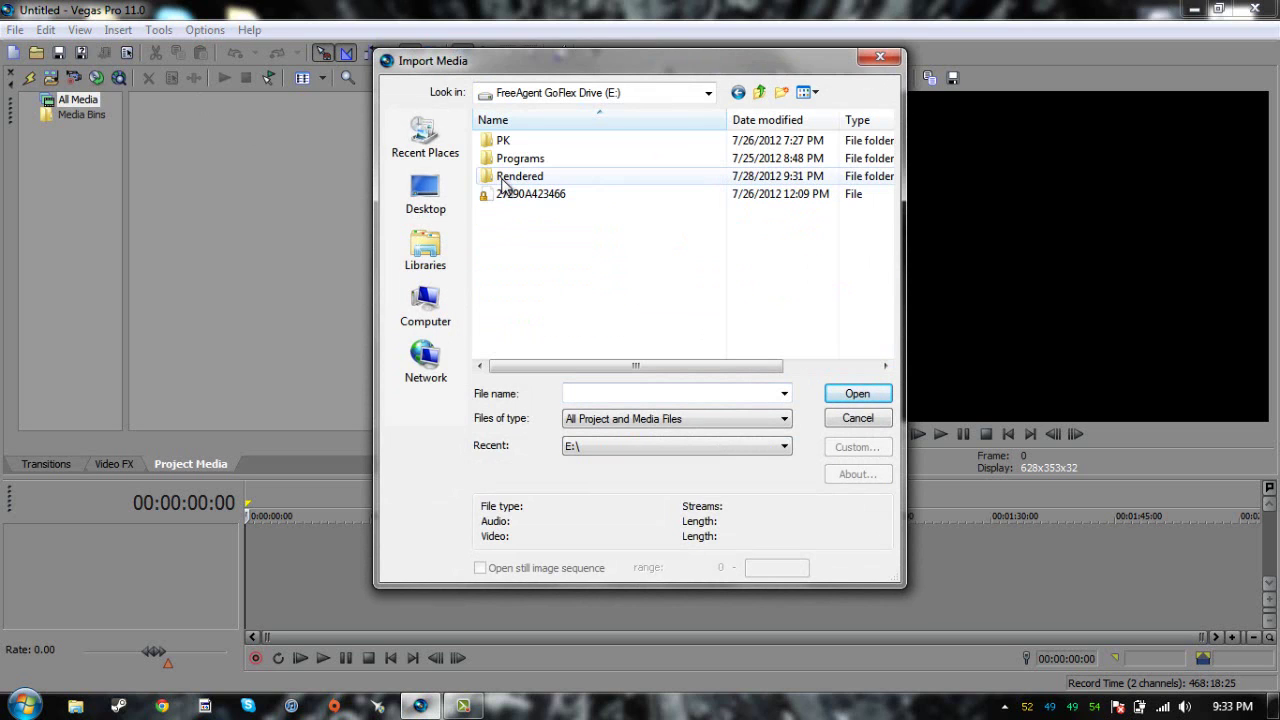
Look through the Desktop's New folder, Des8, AviFiles and Cheats folders, ending back on Desktop.
click(425, 190)
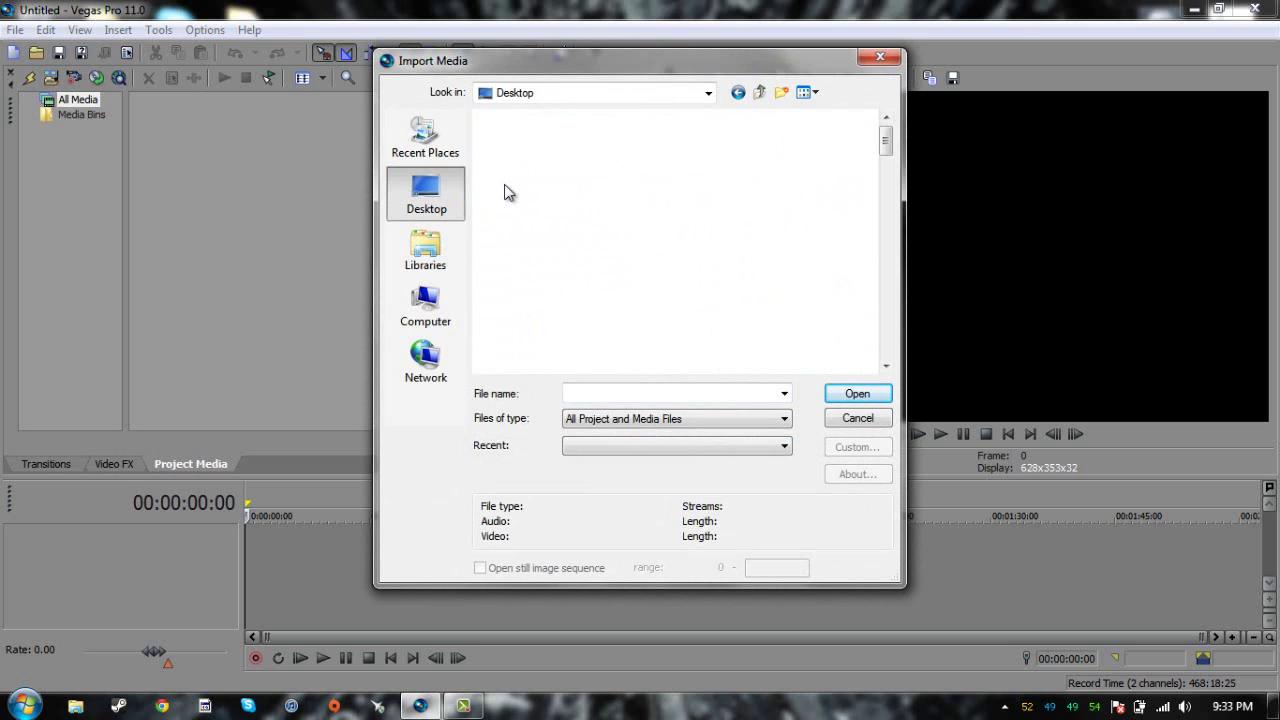
drag(886, 145, 887, 253)
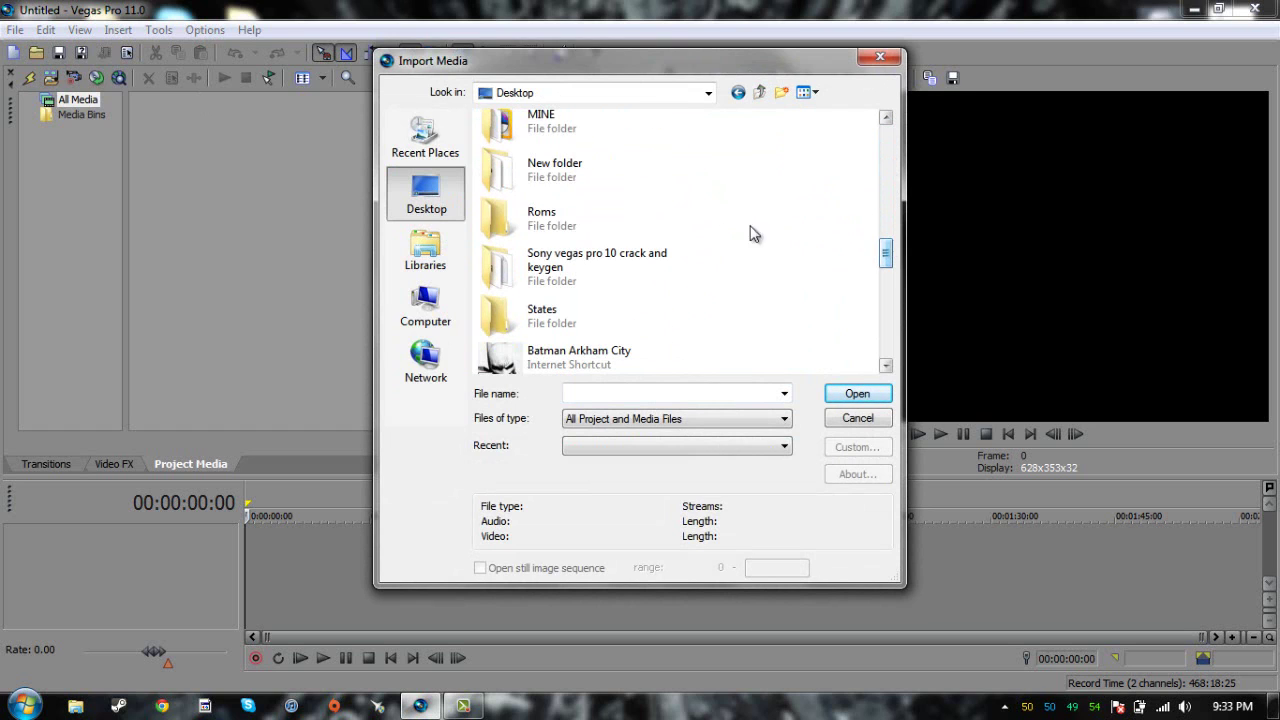
double_click(541, 175)
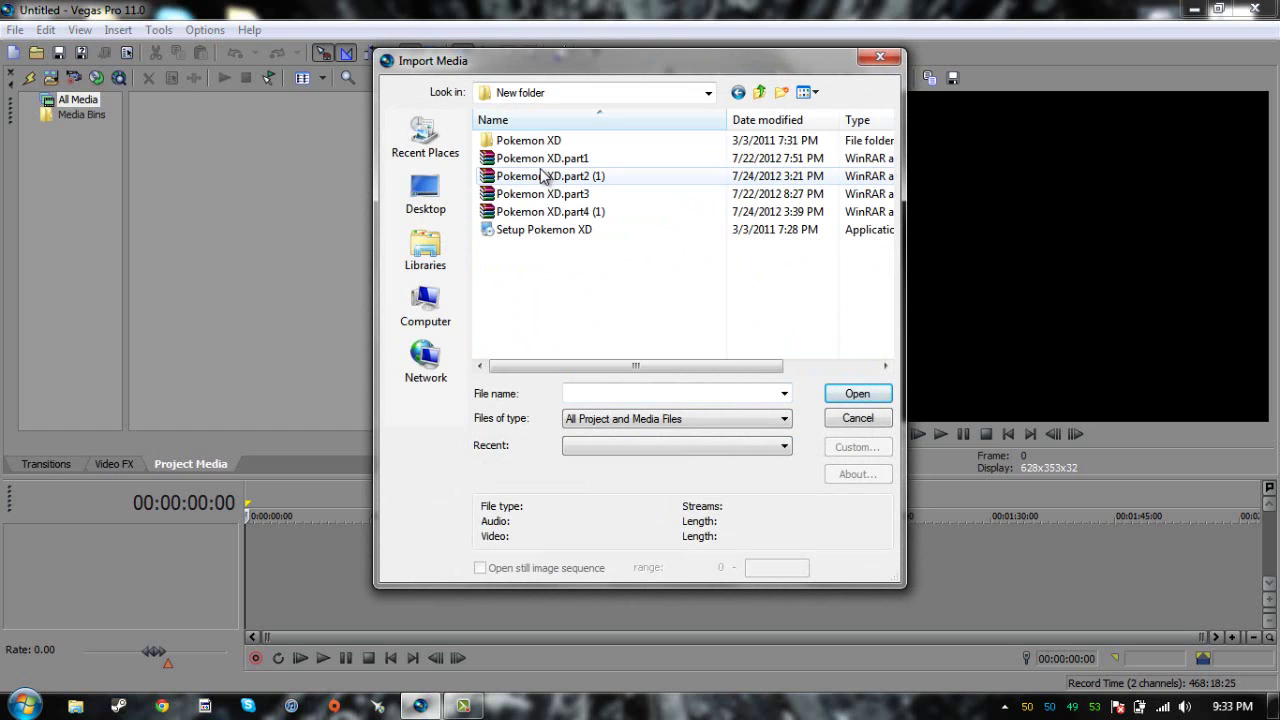
click(735, 94)
click(550, 305)
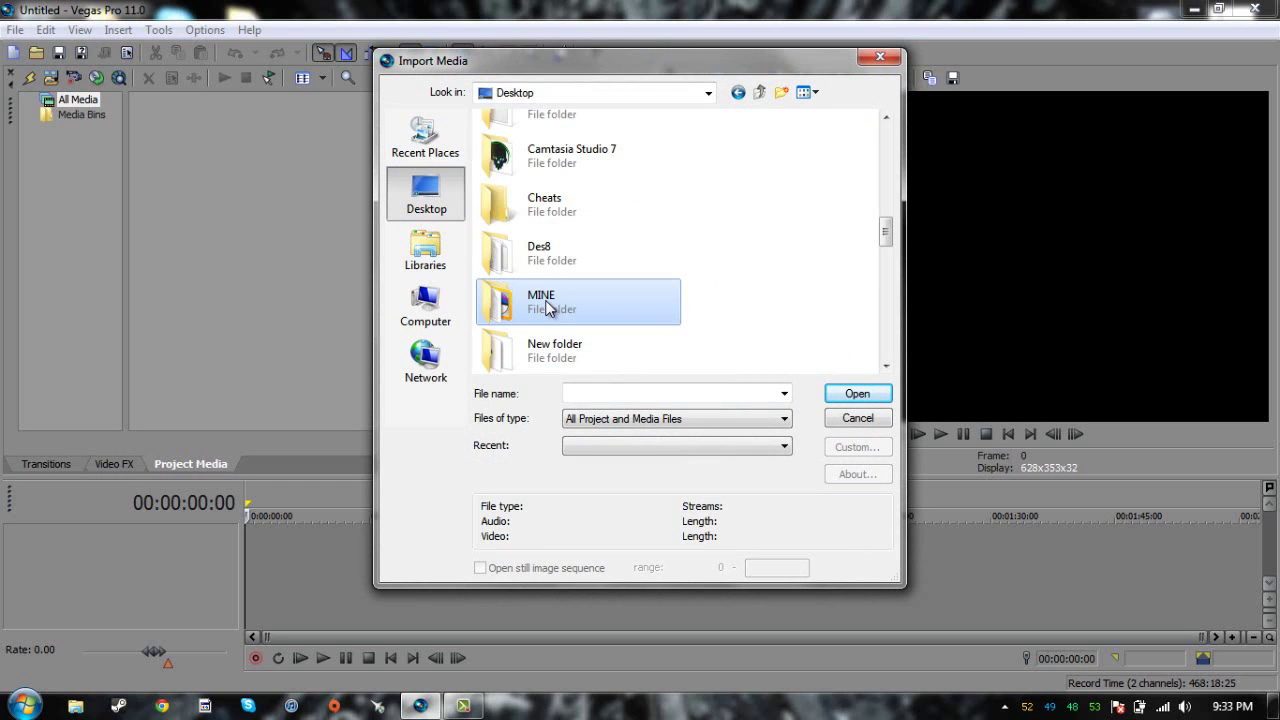
double_click(560, 255)
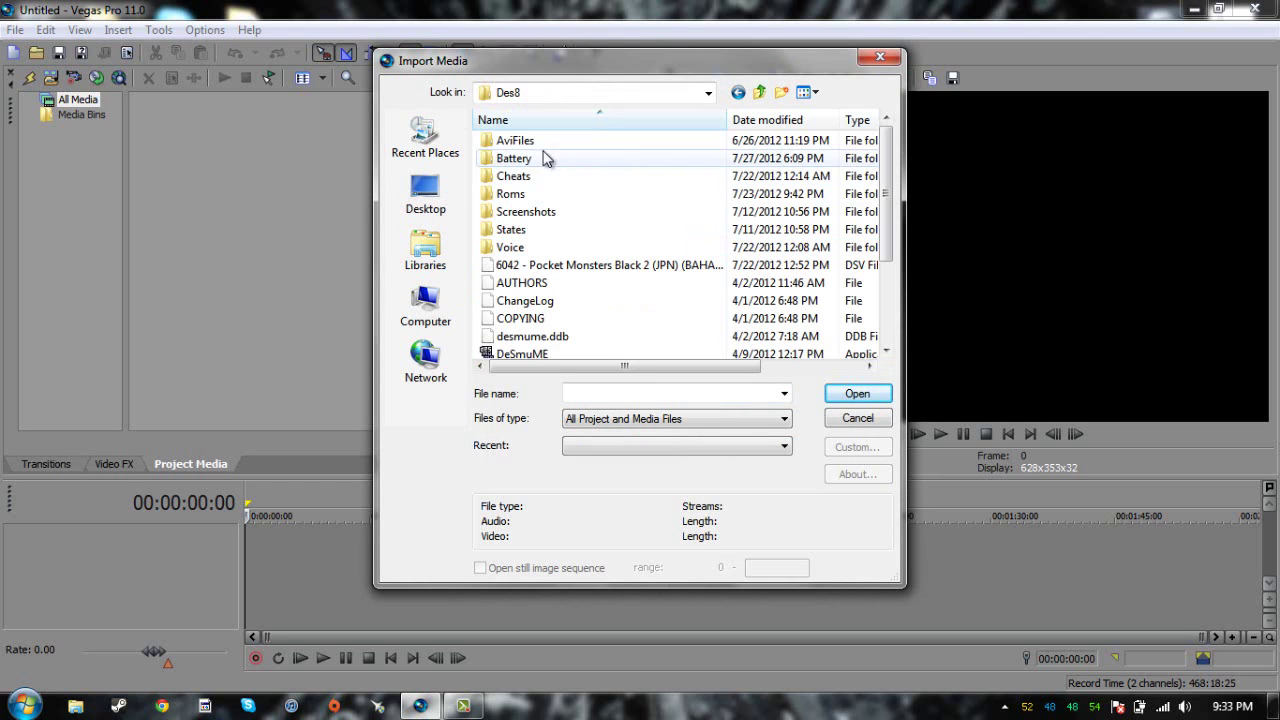
double_click(523, 140)
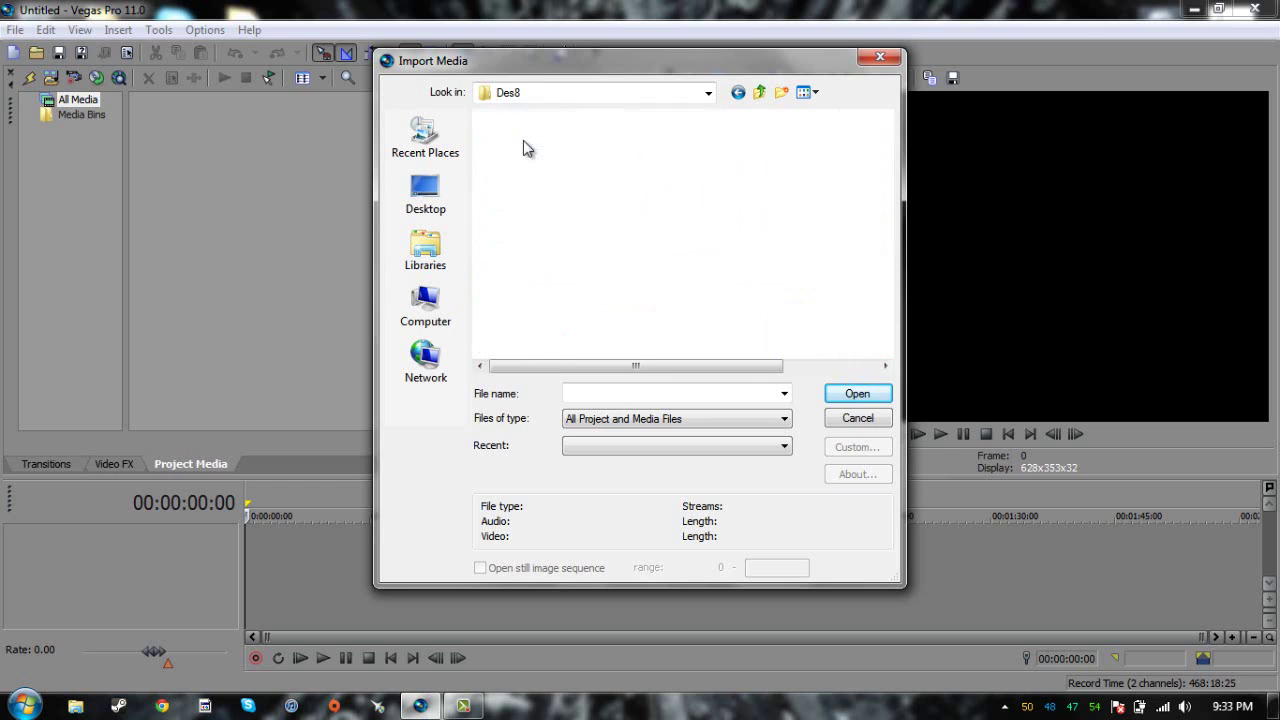
click(740, 93)
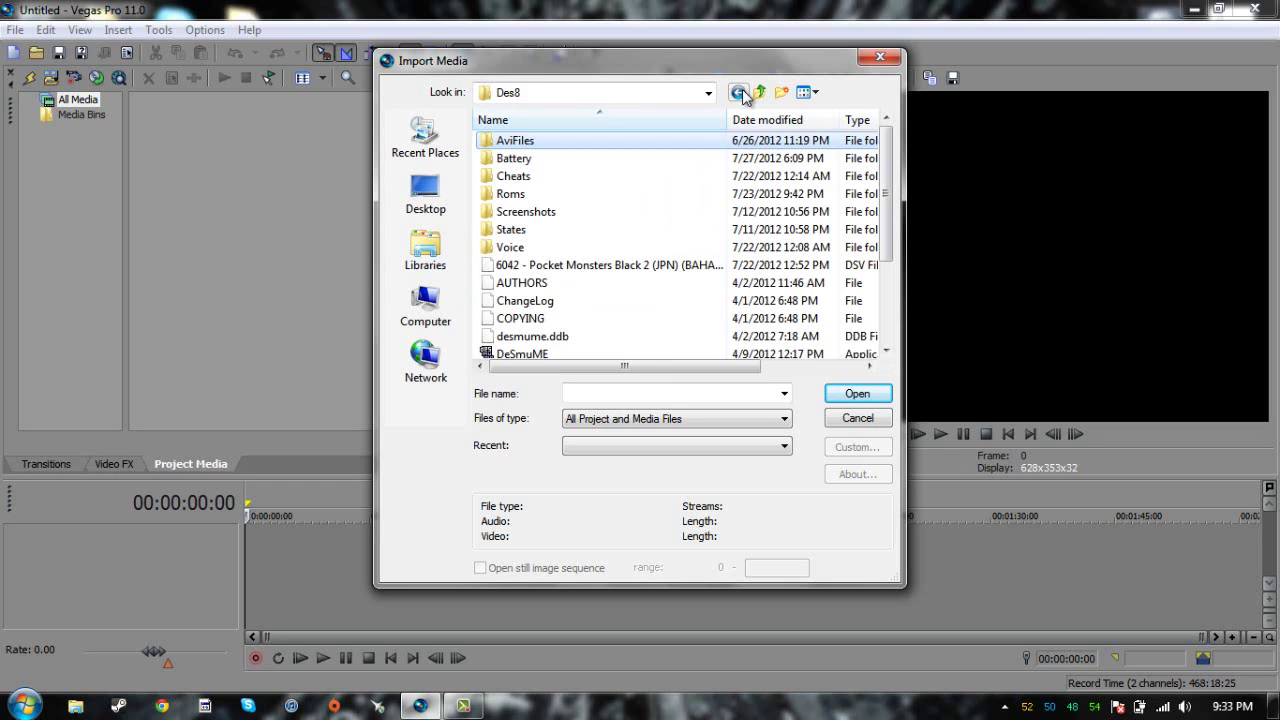
click(740, 93)
double_click(575, 298)
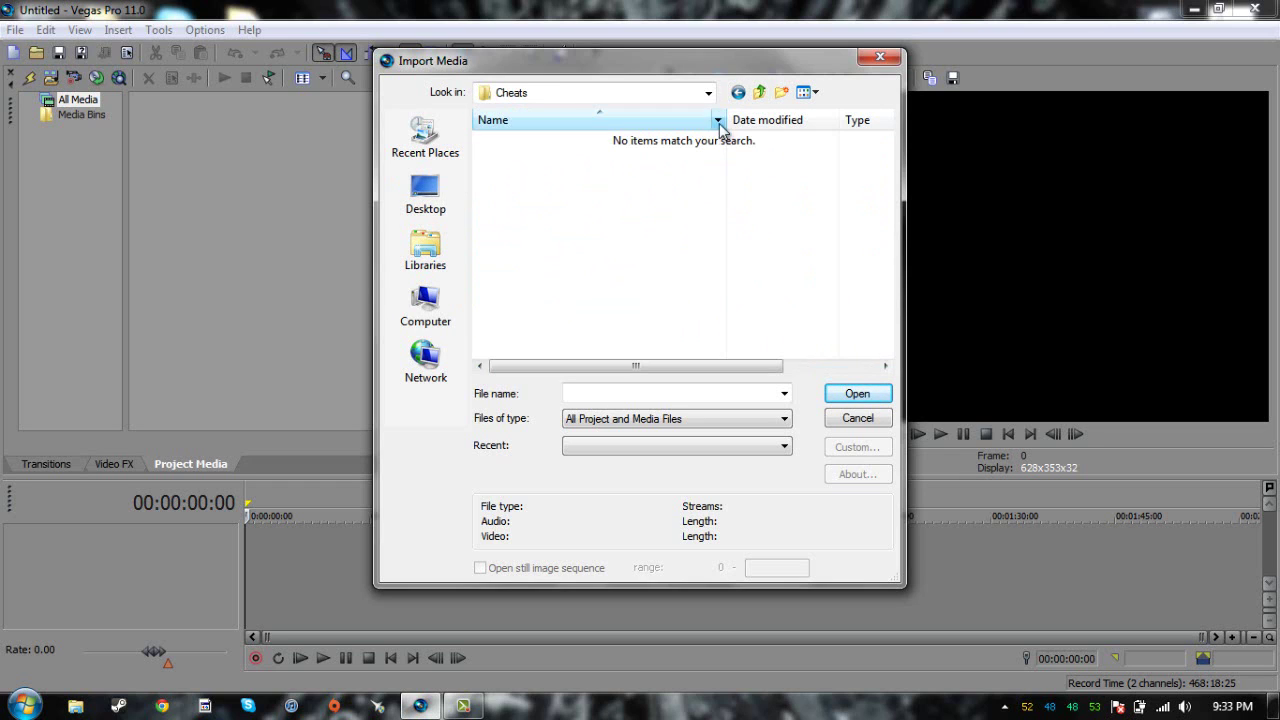
click(738, 93)
drag(881, 238, 885, 253)
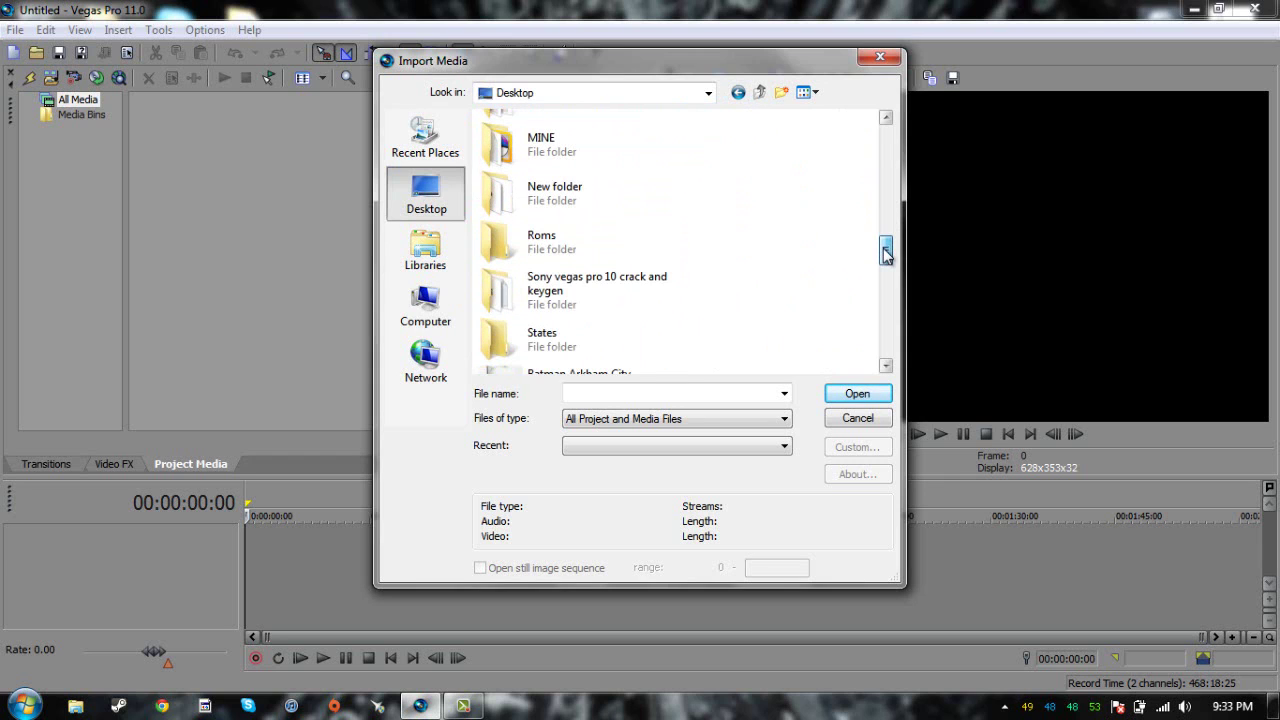
Search 'nu', open NU 2-0's file location in the Camtasia Studio folder, then close it.
click(25, 705)
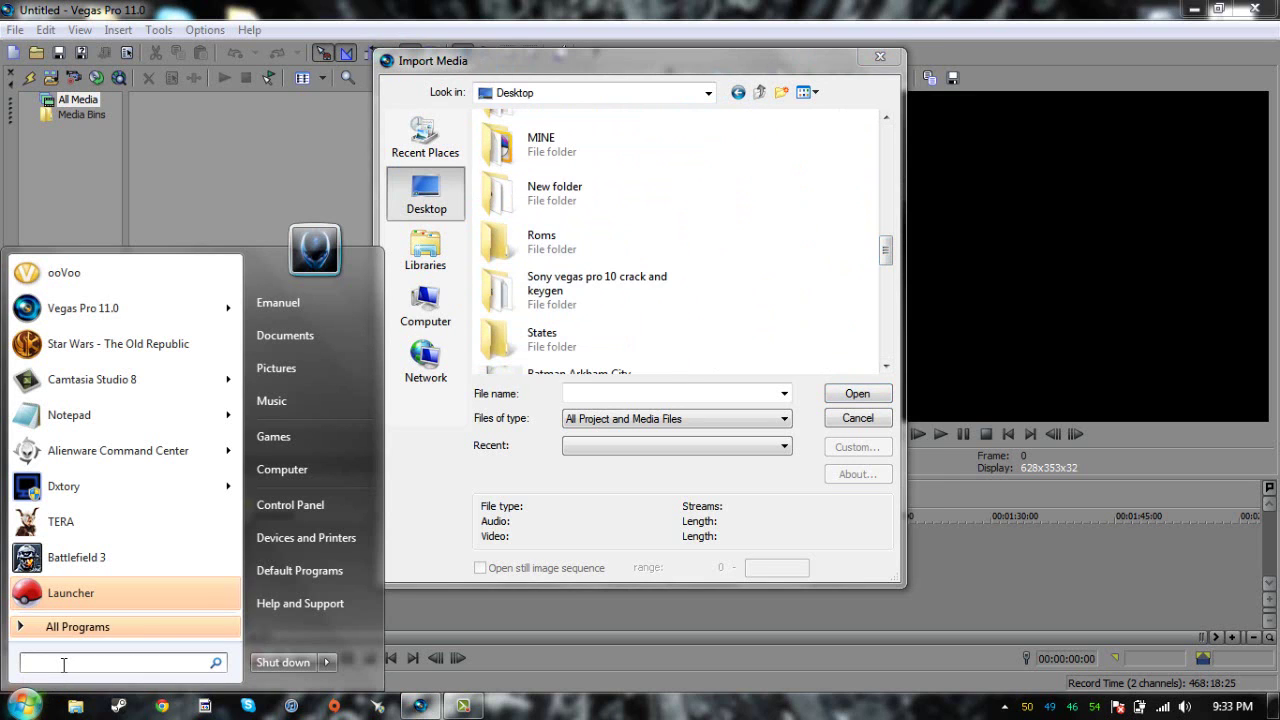
text(nu)
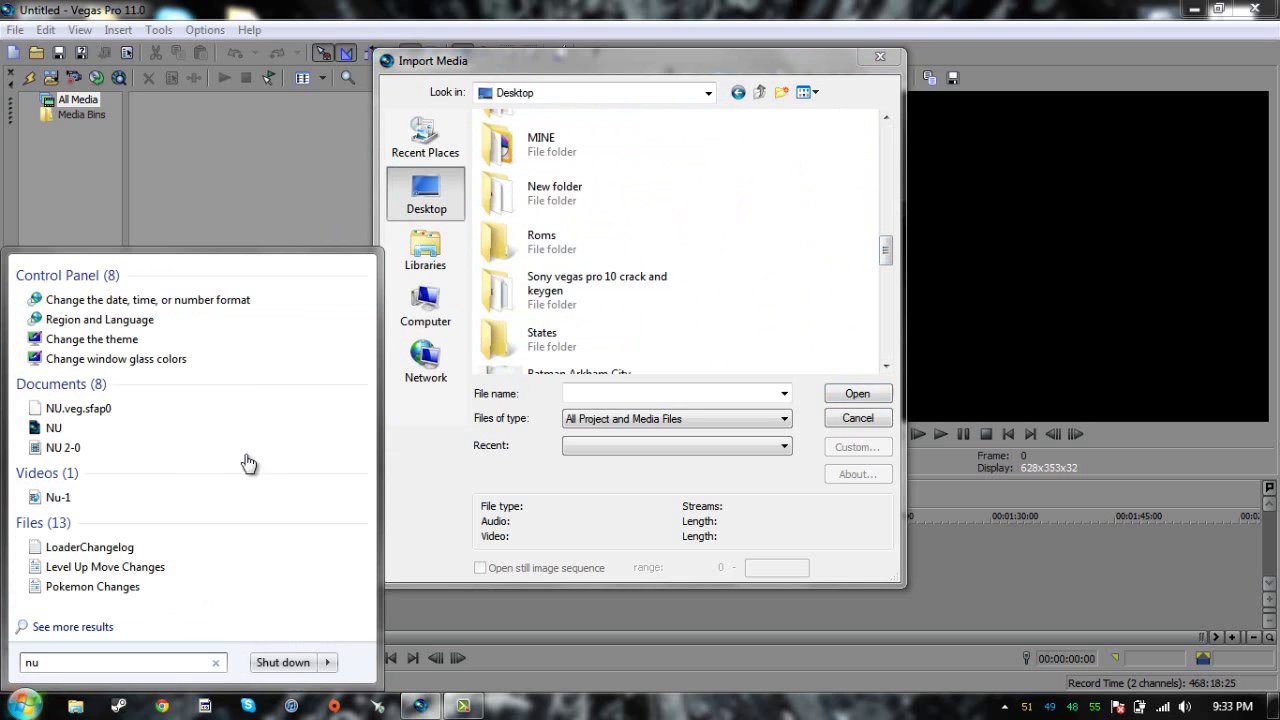
right_click(105, 448)
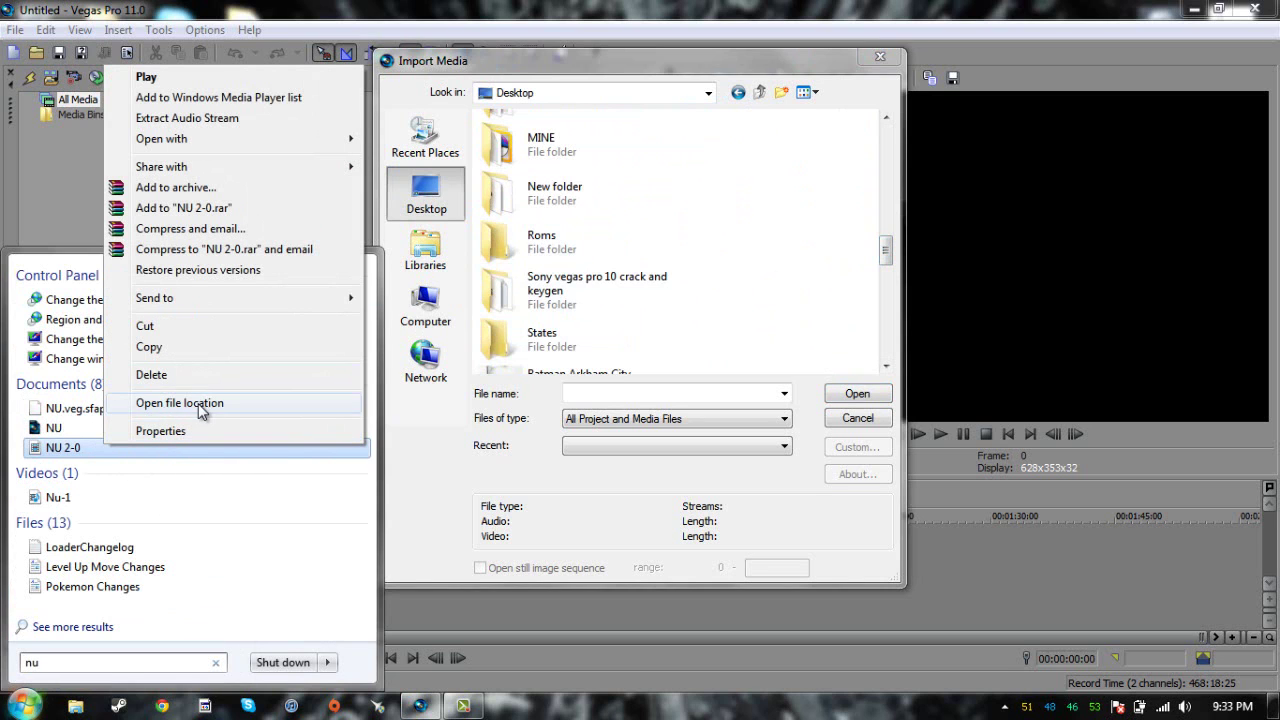
click(205, 403)
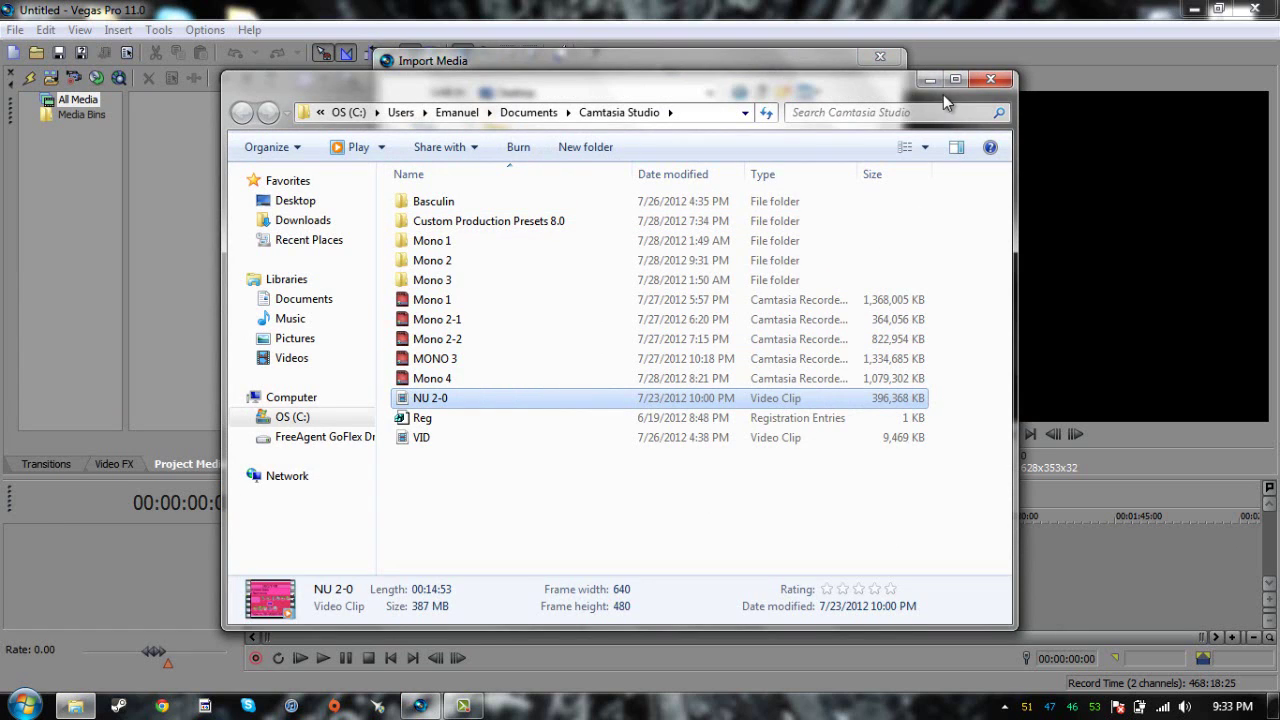
click(980, 82)
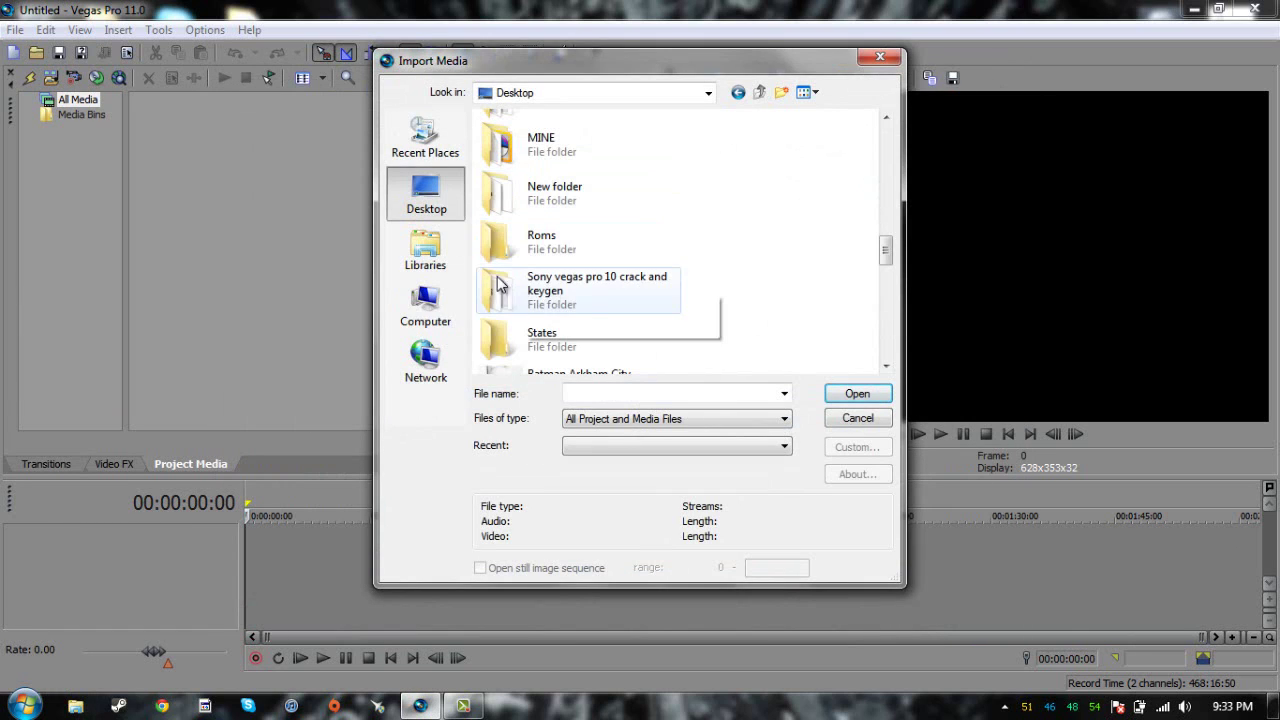
Browse Libraries > Documents > Camtasia Studio and select the NU 2-0 video file.
click(426, 250)
double_click(530, 132)
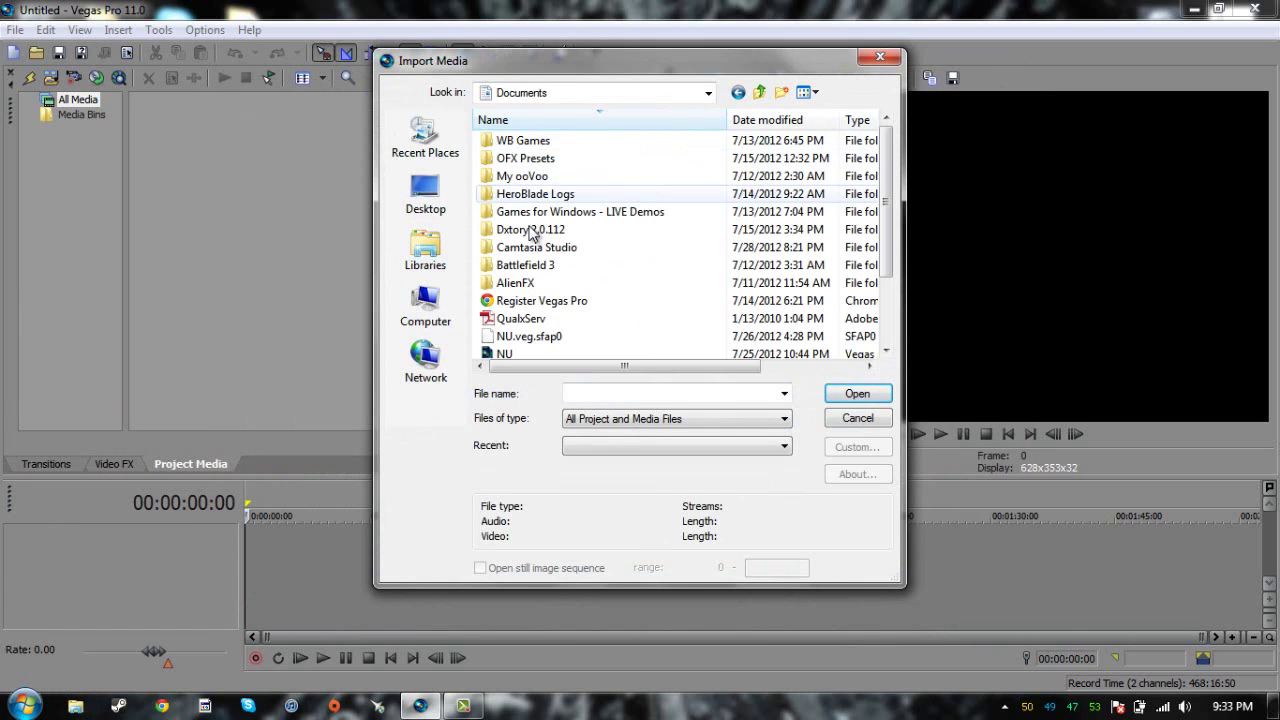
double_click(528, 249)
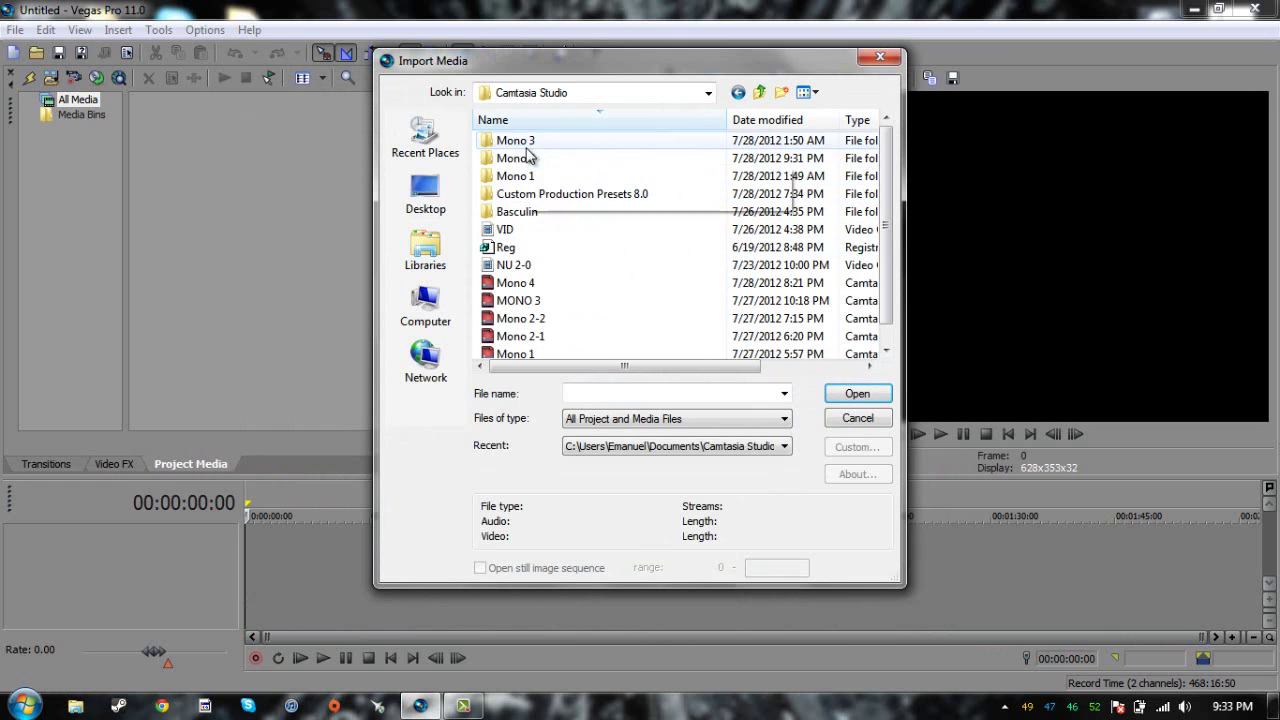
click(536, 268)
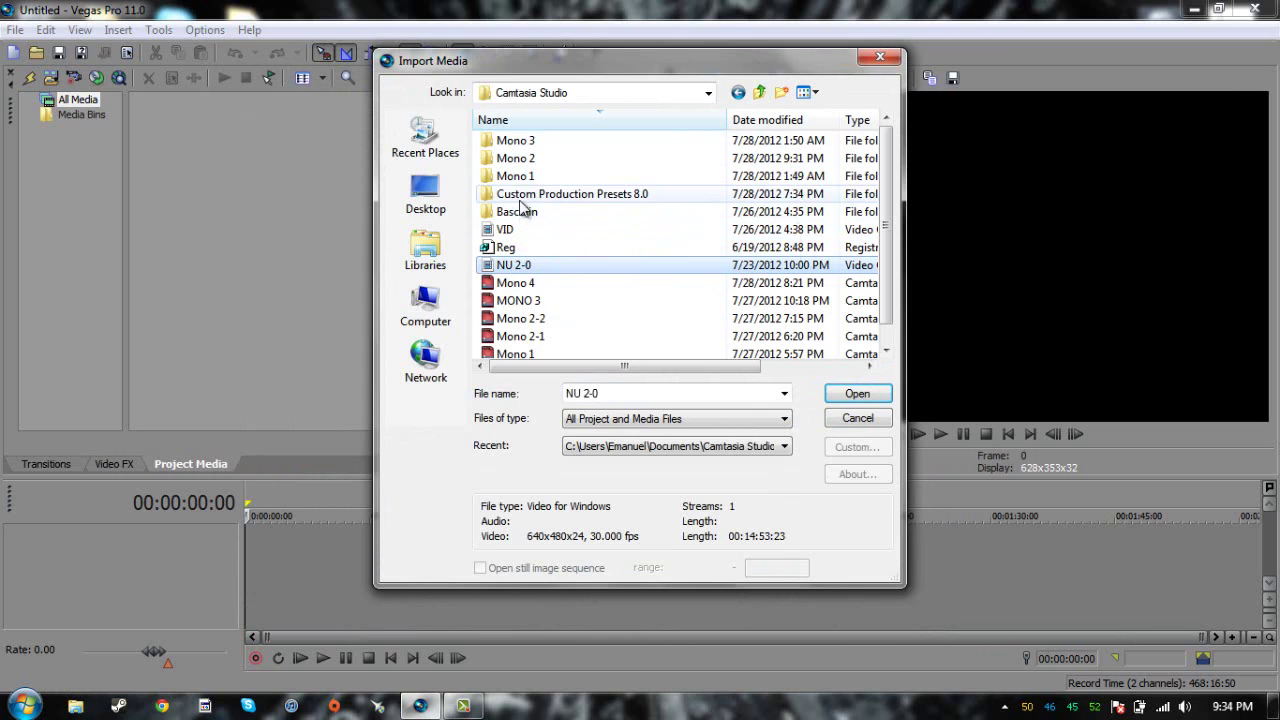
click(424, 246)
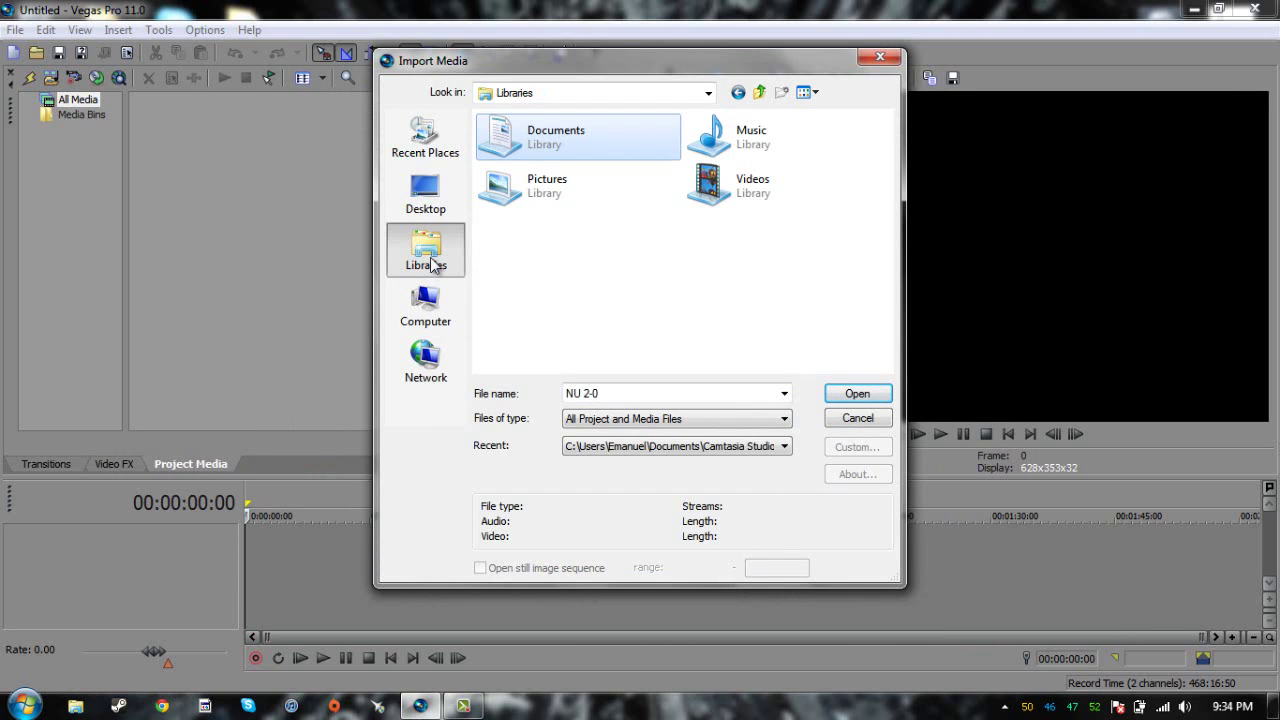
click(426, 218)
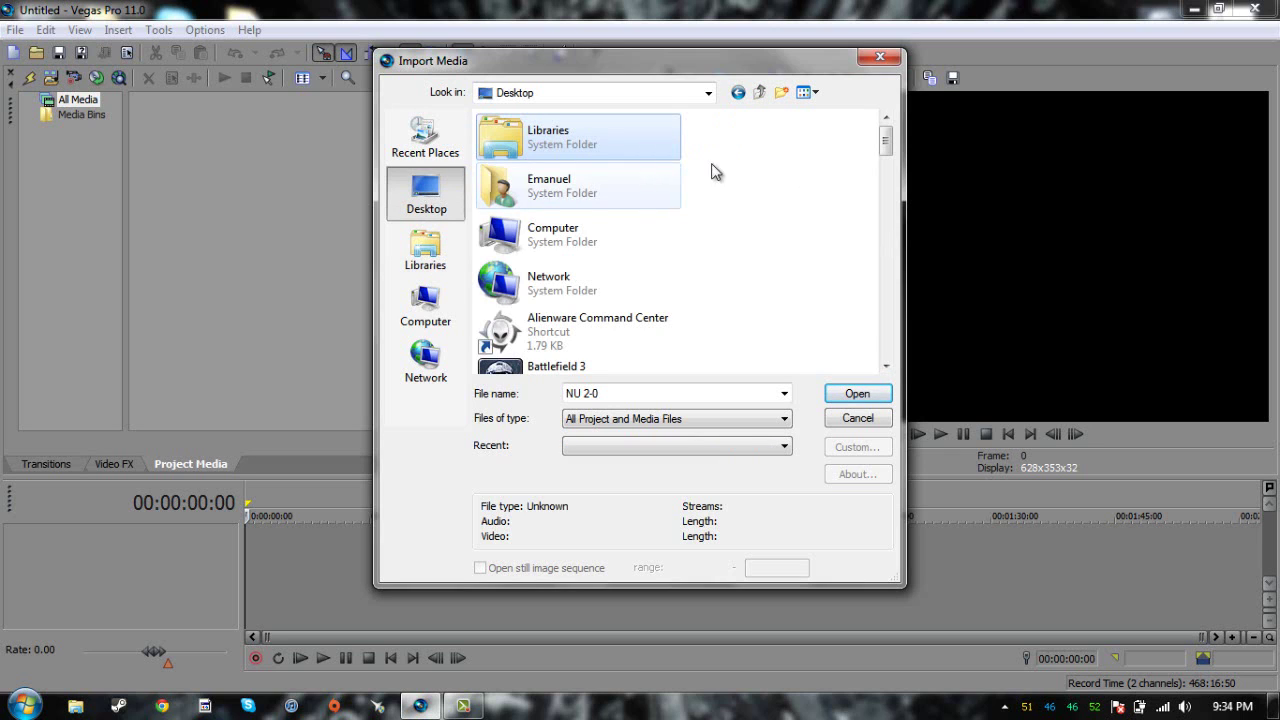
double_click(565, 146)
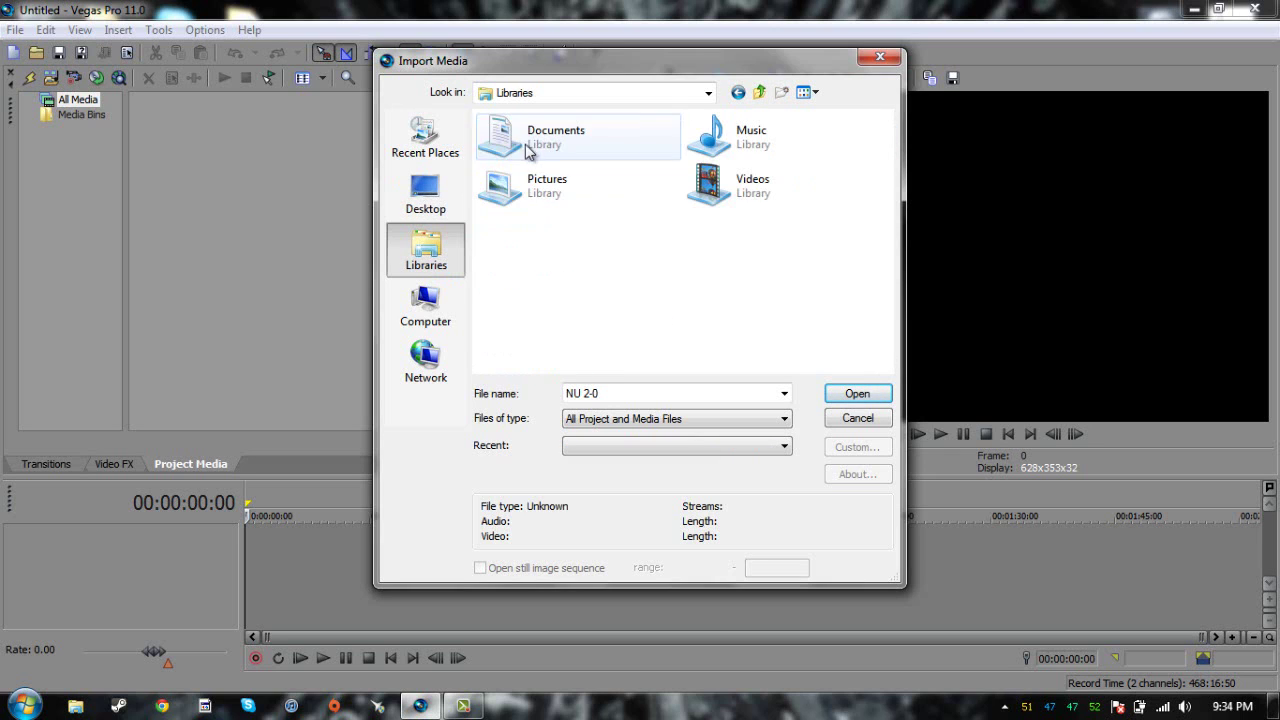
double_click(565, 146)
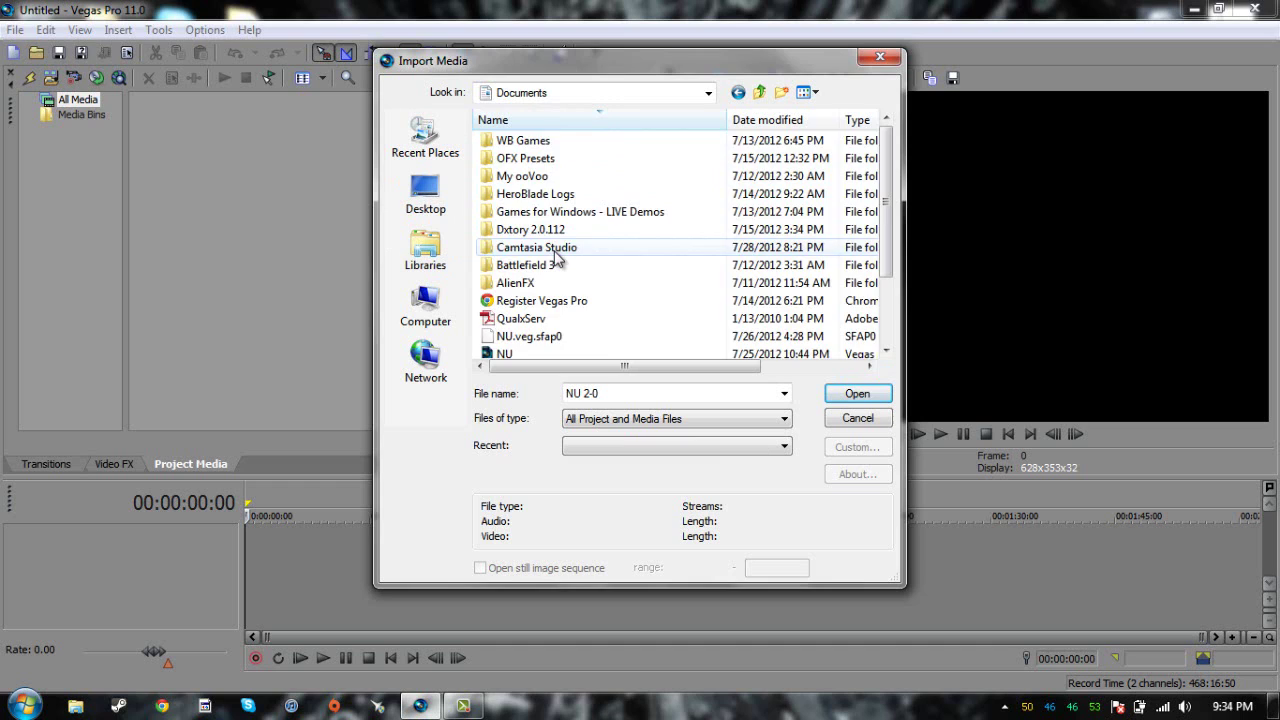
double_click(512, 252)
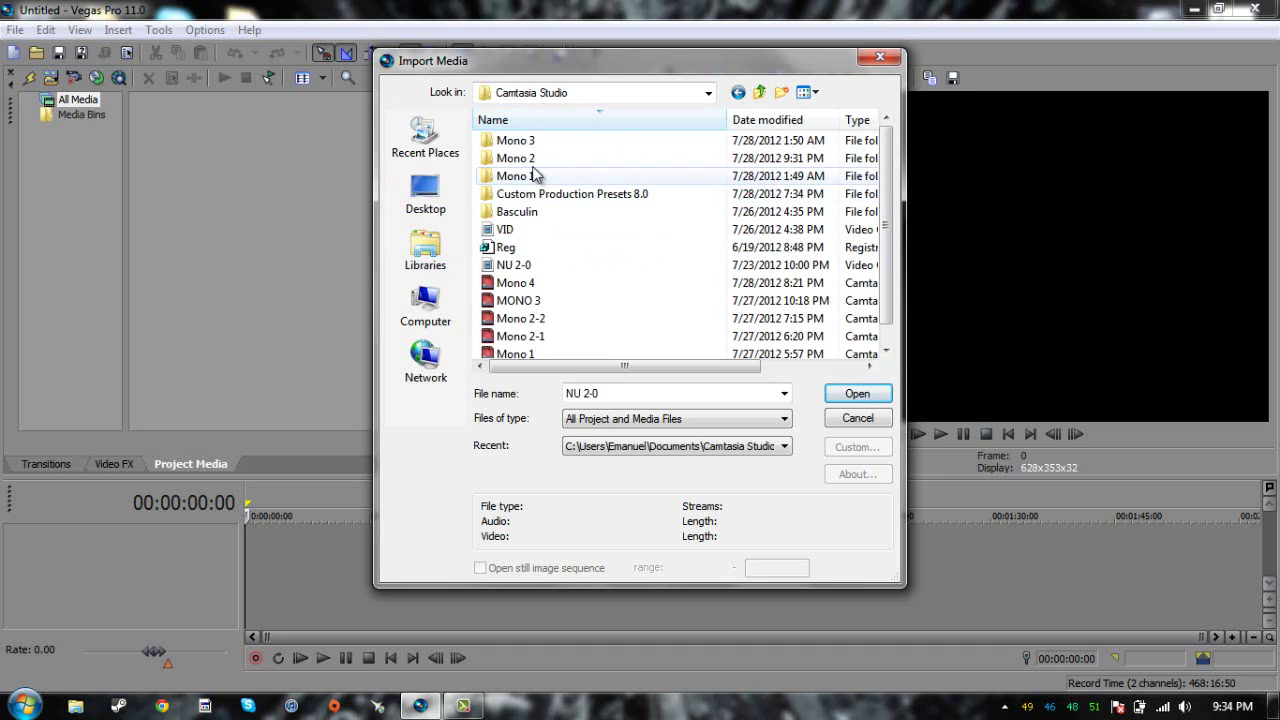
click(524, 270)
Import NU 2-0.avi and drag it from Project Media onto the empty timeline.
double_click(523, 272)
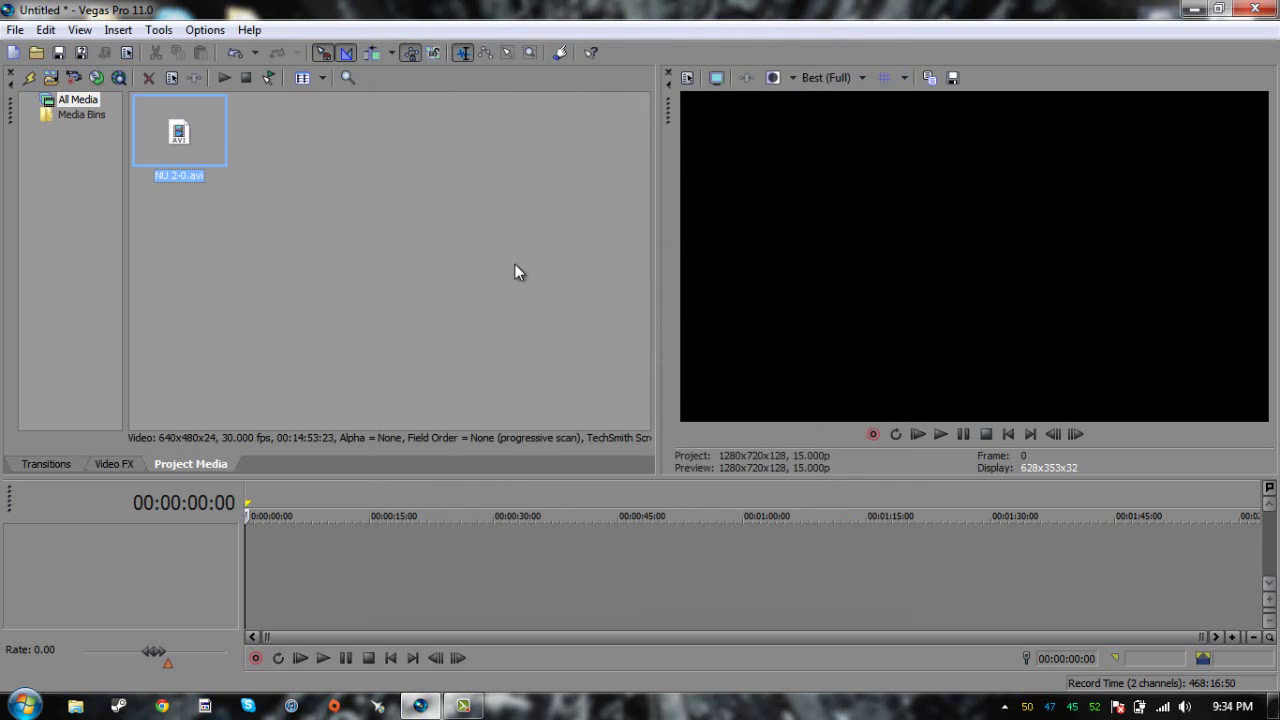
drag(137, 131, 252, 545)
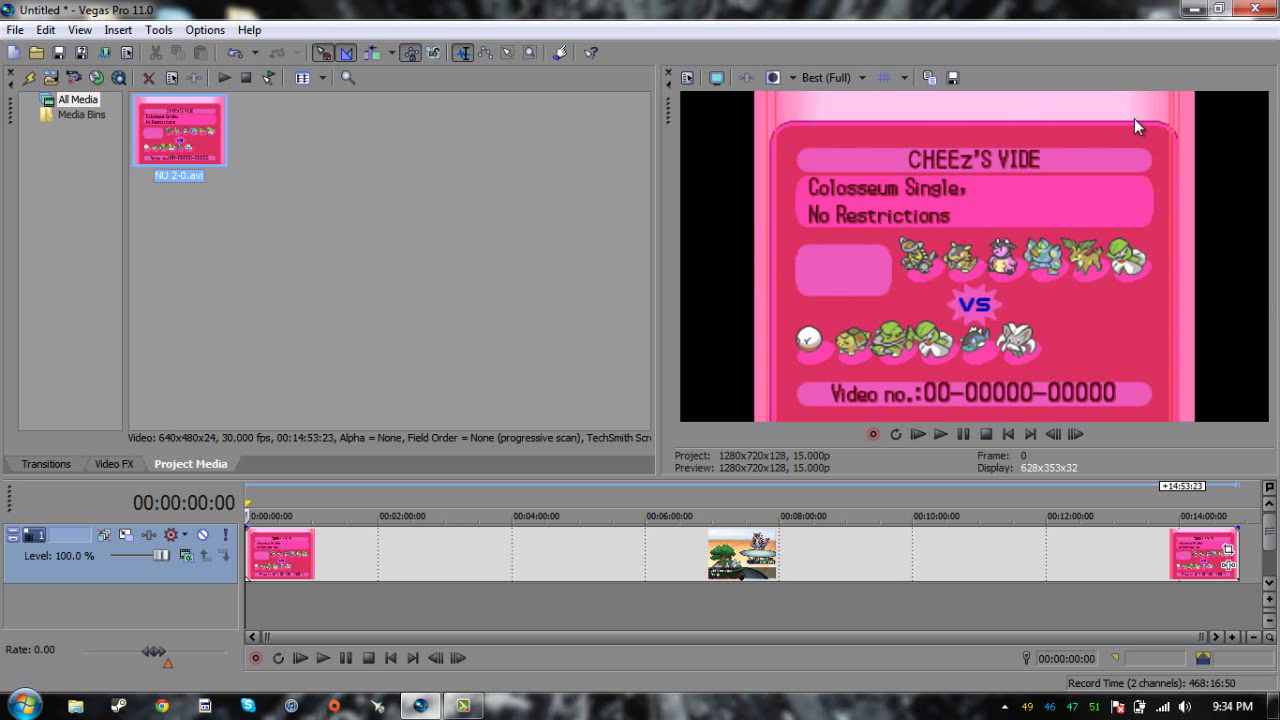
Turn off Maintain aspect ratio in the NU 2-0 event's Properties so it fills 1280x720.
right_click(306, 554)
click(322, 538)
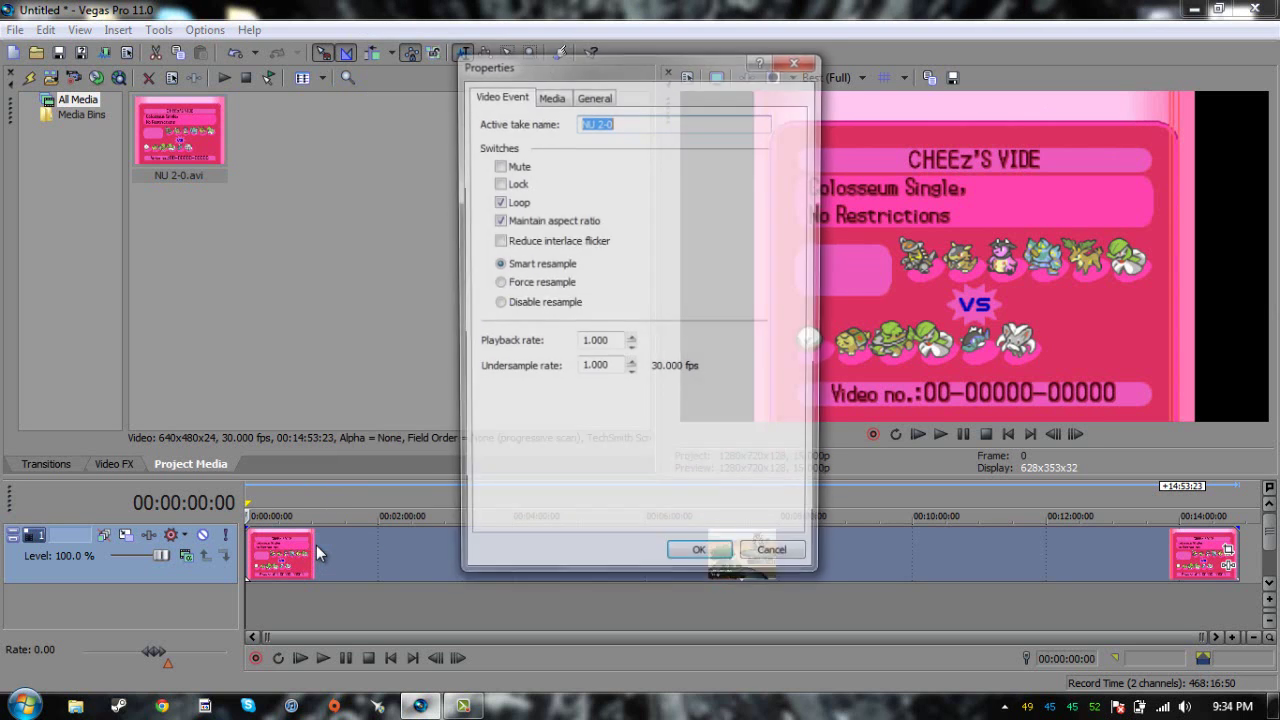
click(500, 221)
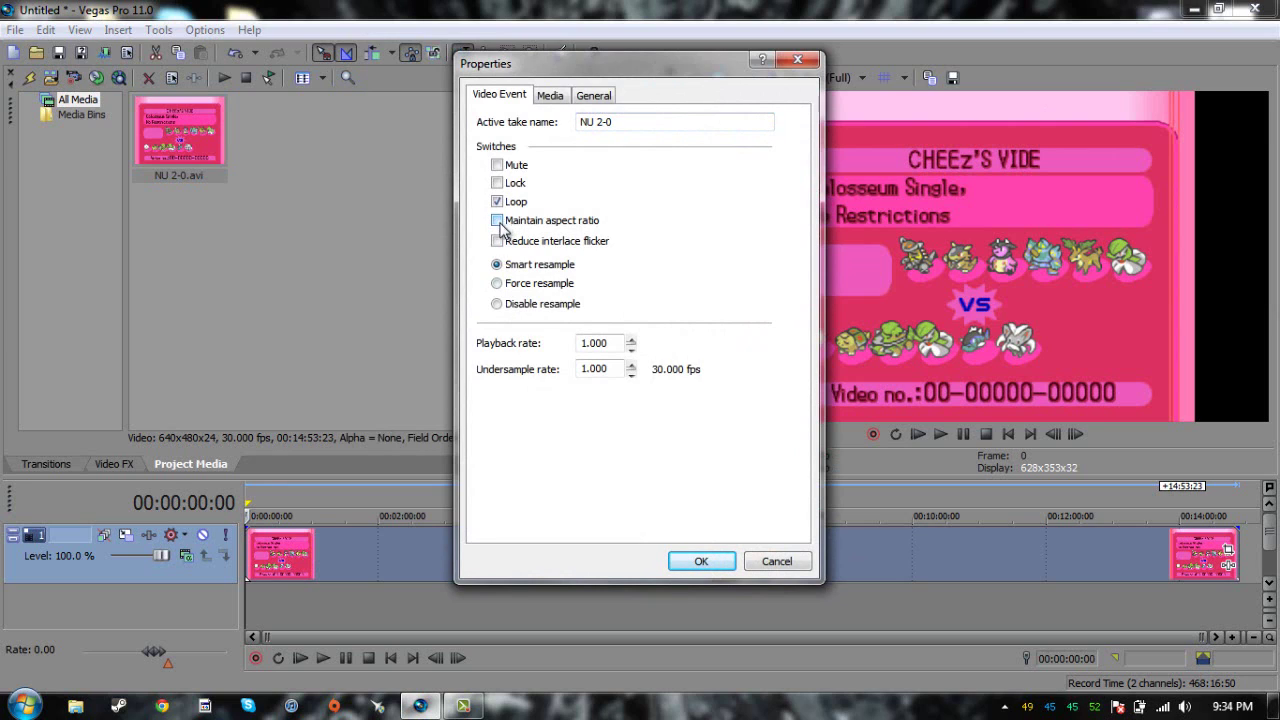
click(703, 562)
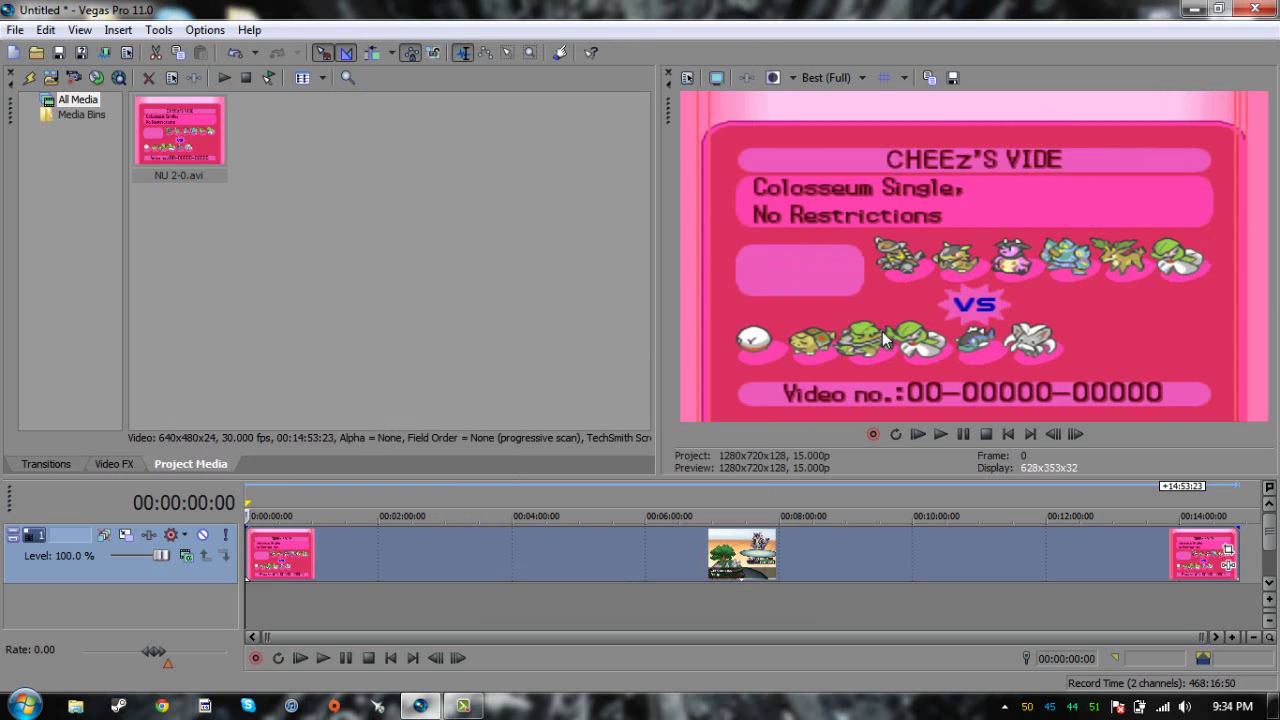
Apply the Color Corrector HD preset to NU 2-0, compare it bypassed, then close Event FX.
click(102, 464)
click(134, 281)
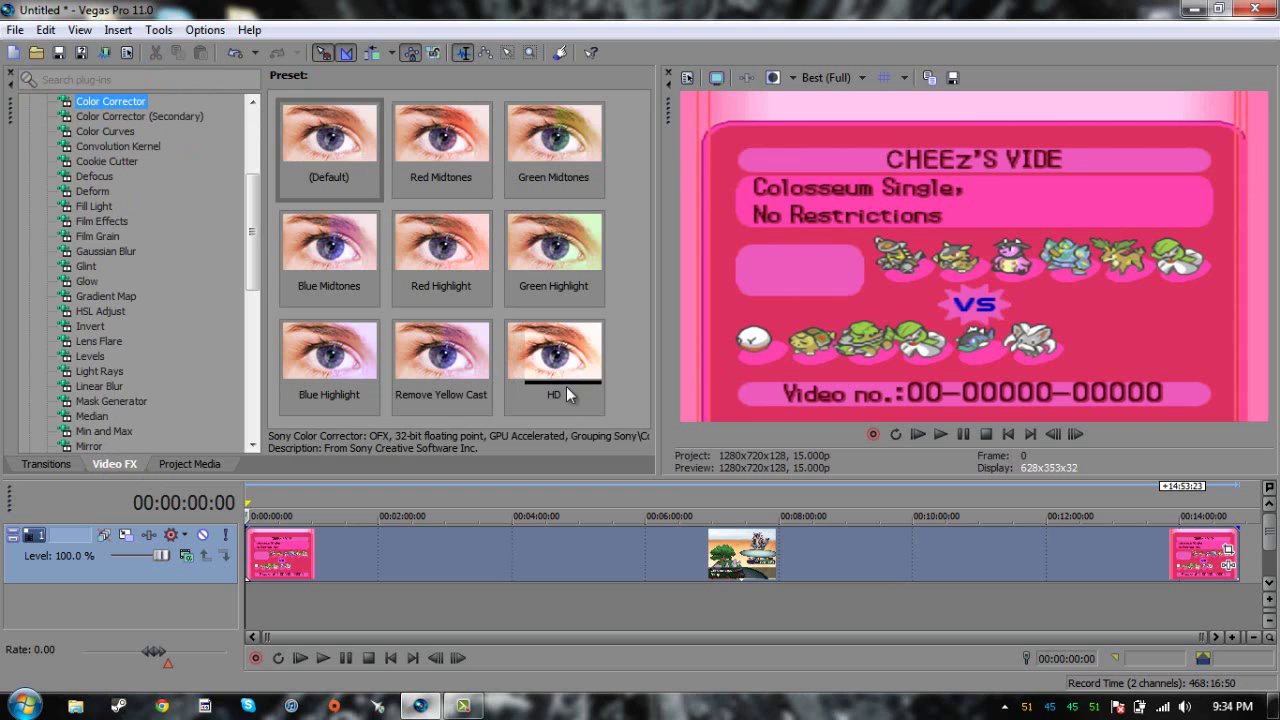
drag(569, 368, 328, 542)
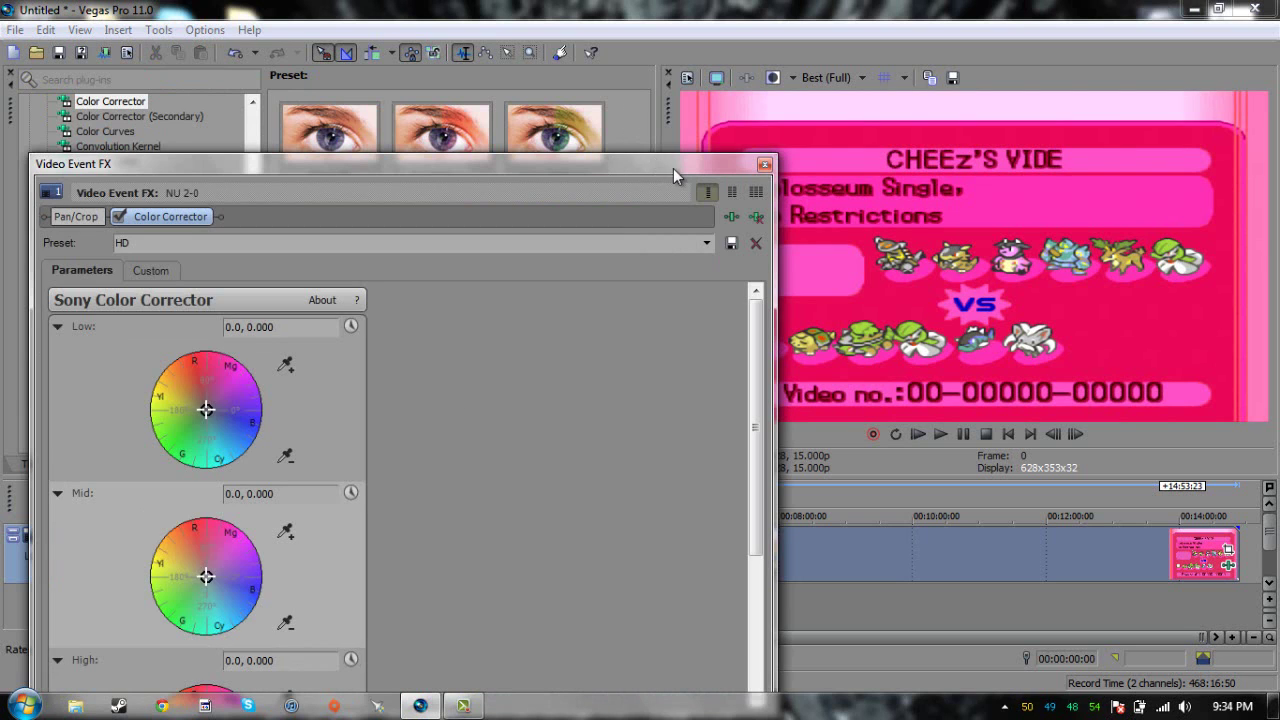
mouse_move(673, 168)
mouse_down()
mouse_move(600, 170)
mouse_move(560, 137)
mouse_move(598, 104)
mouse_move(561, 91)
mouse_up()
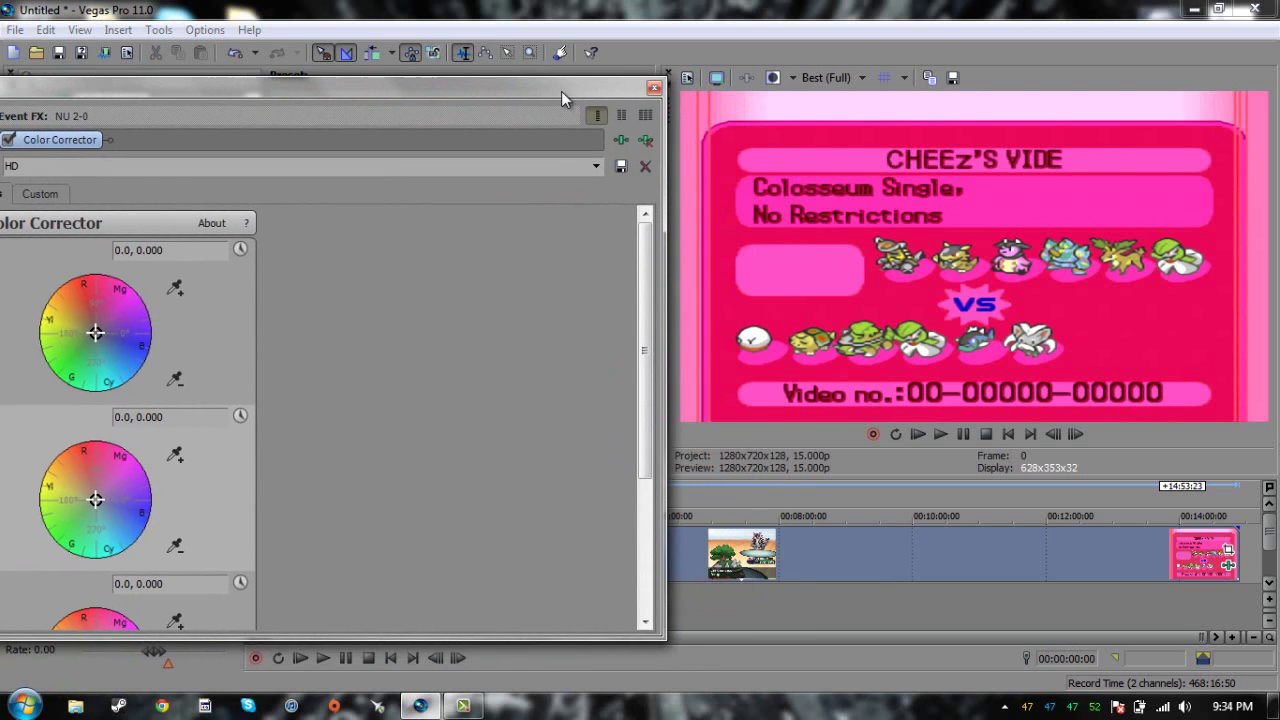
click(8, 140)
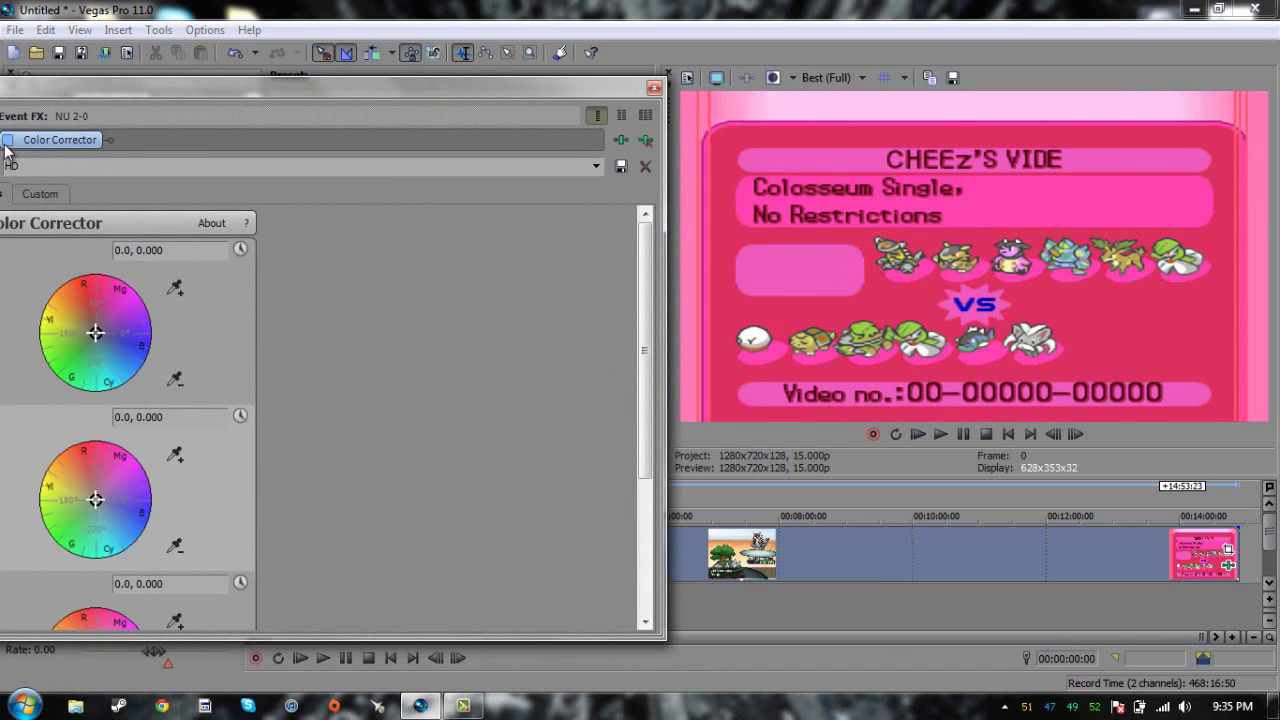
click(8, 140)
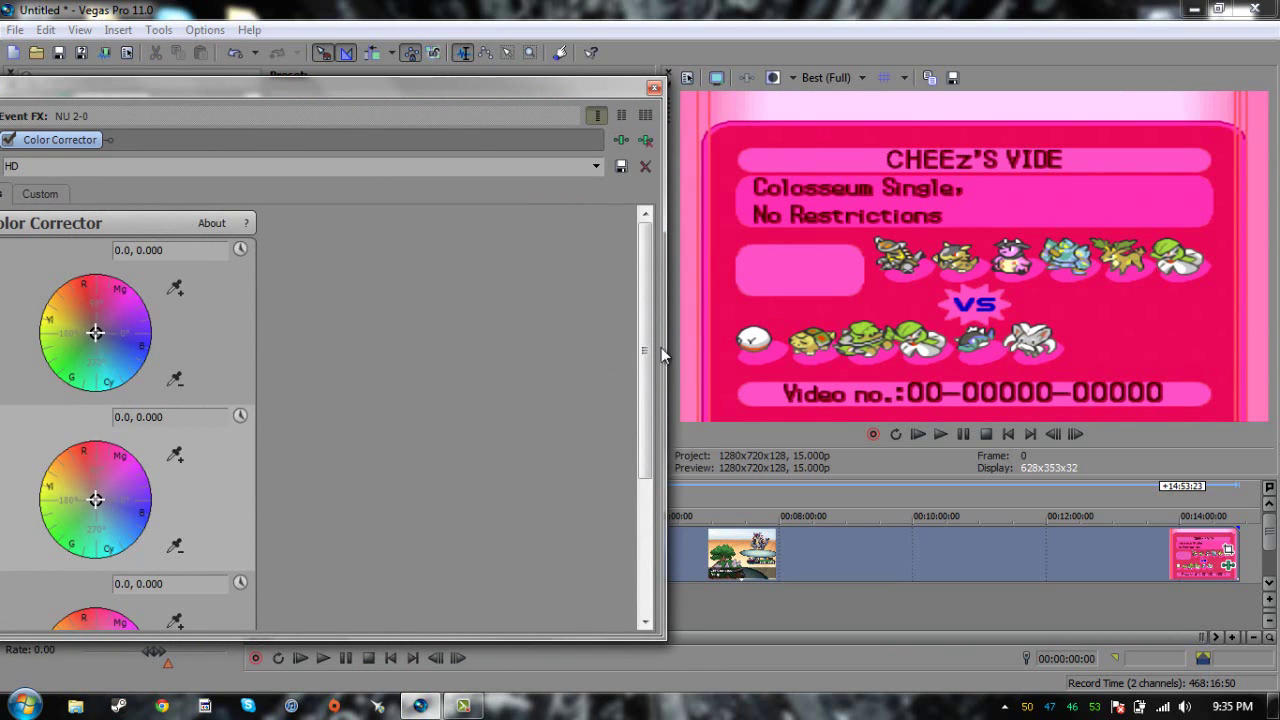
click(654, 88)
Move the timeline cursor to the battle frame at 00:00:25:08.
click(320, 566)
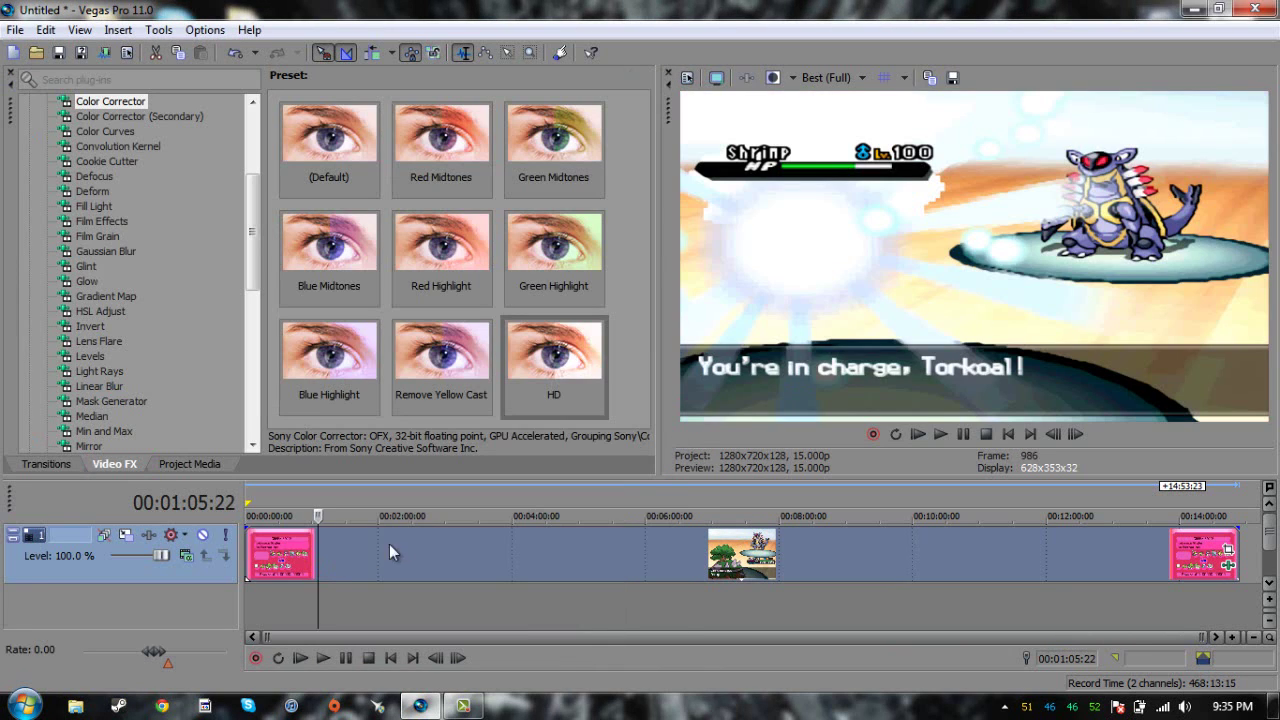
drag(320, 611, 284, 613)
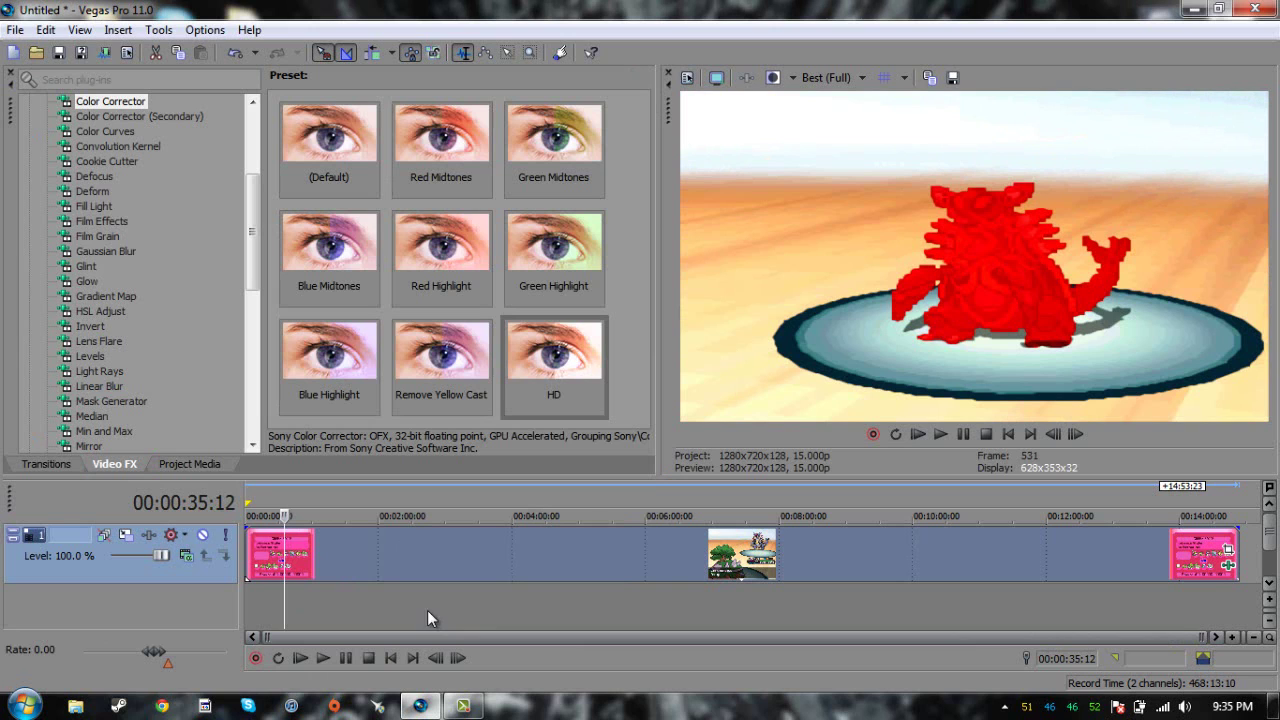
click(273, 585)
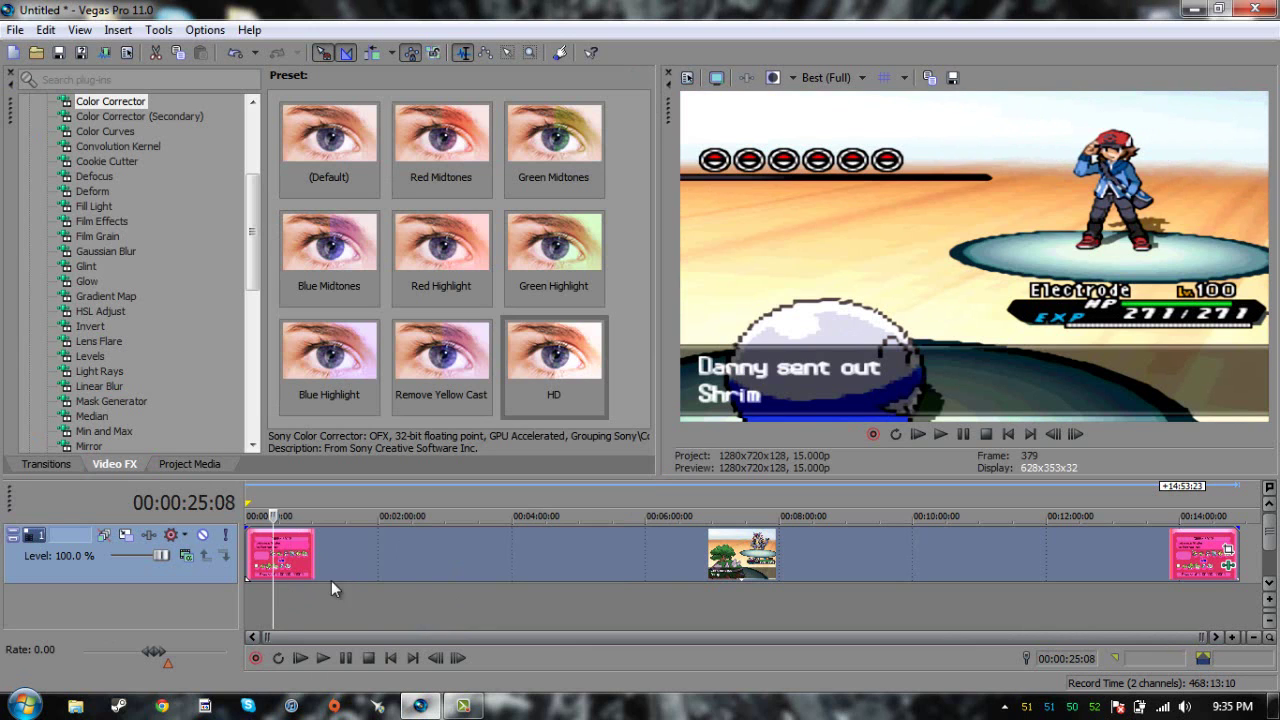
Reopen the clip's Video Event FX and toggle Color Corrector off and back on.
right_click(345, 568)
click(465, 191)
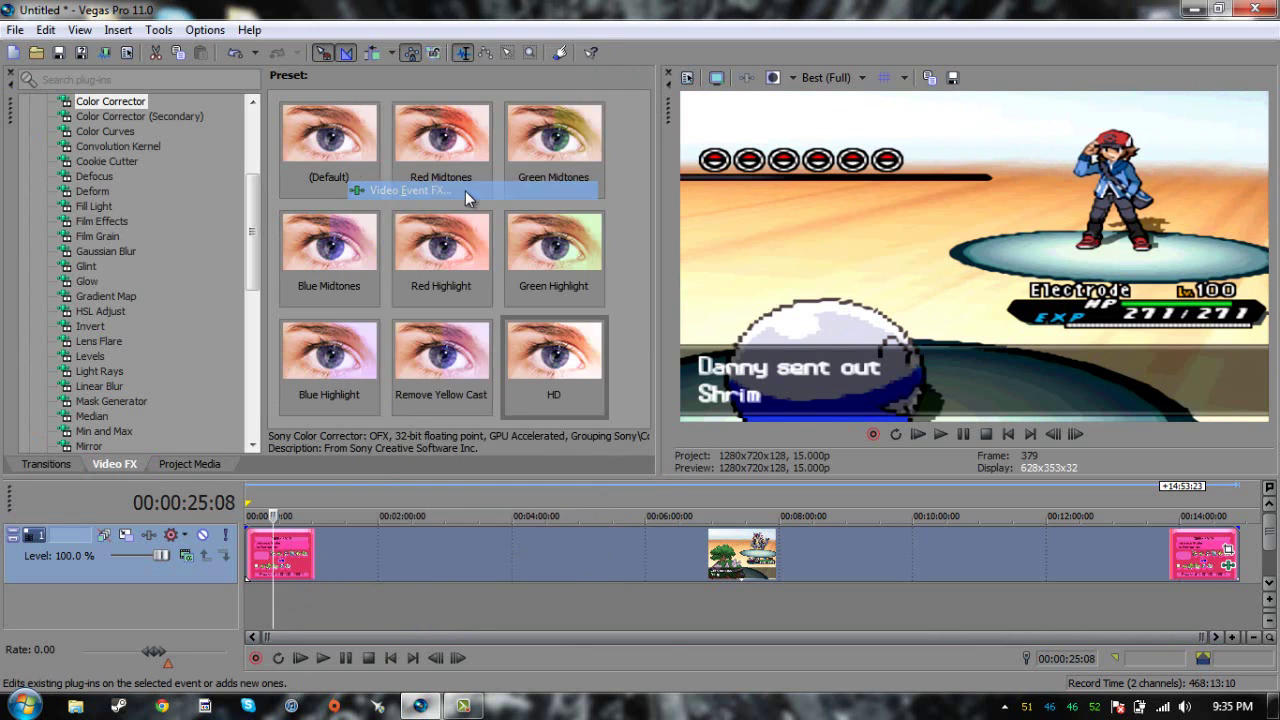
click(9, 141)
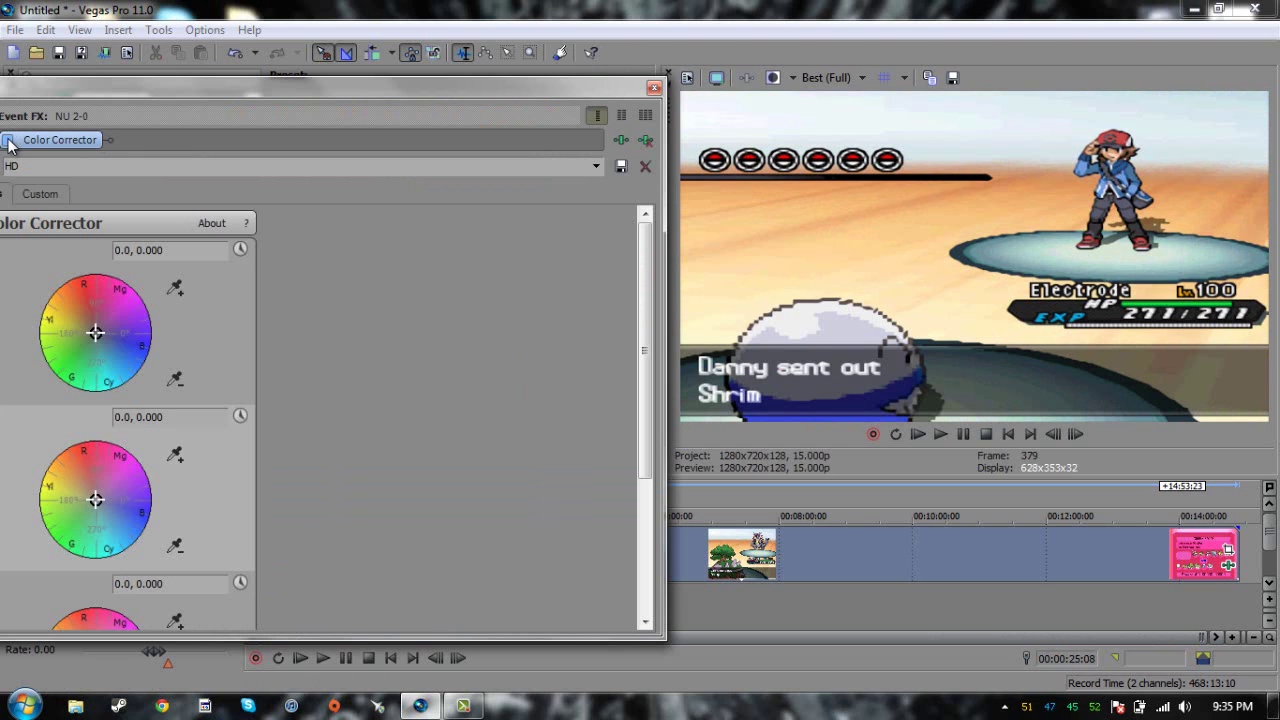
click(9, 141)
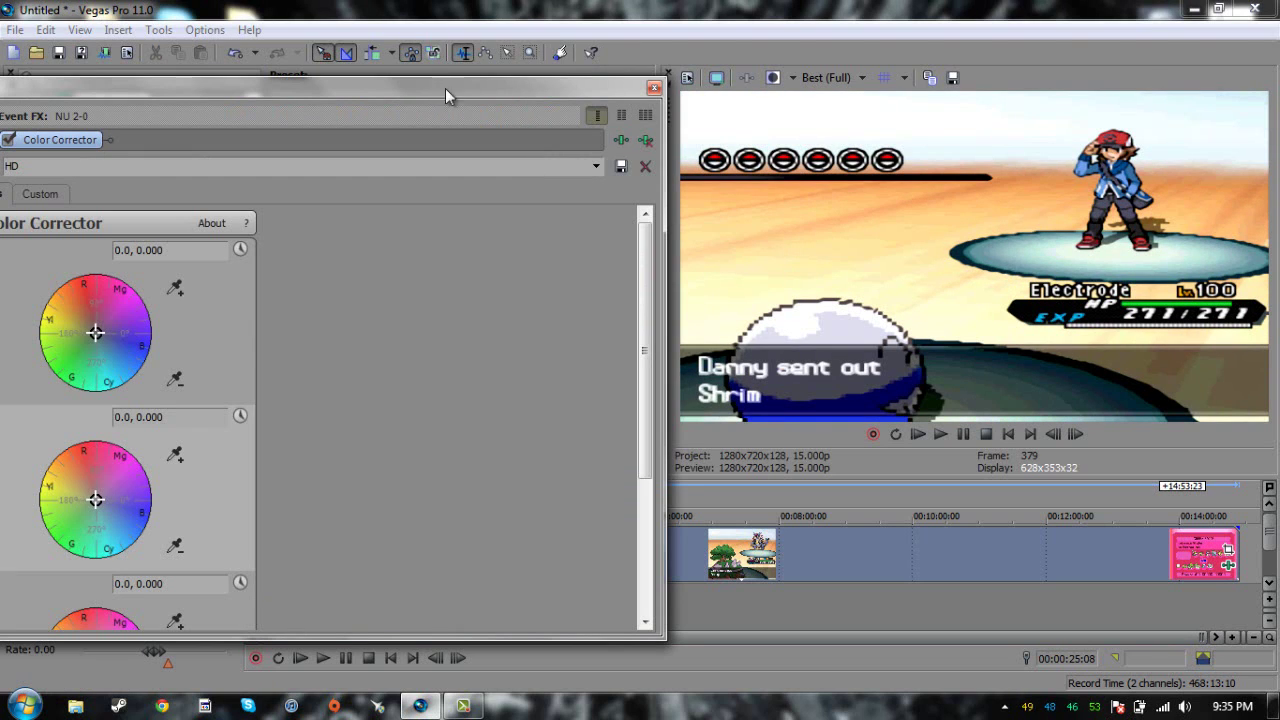
drag(445, 88, 531, 129)
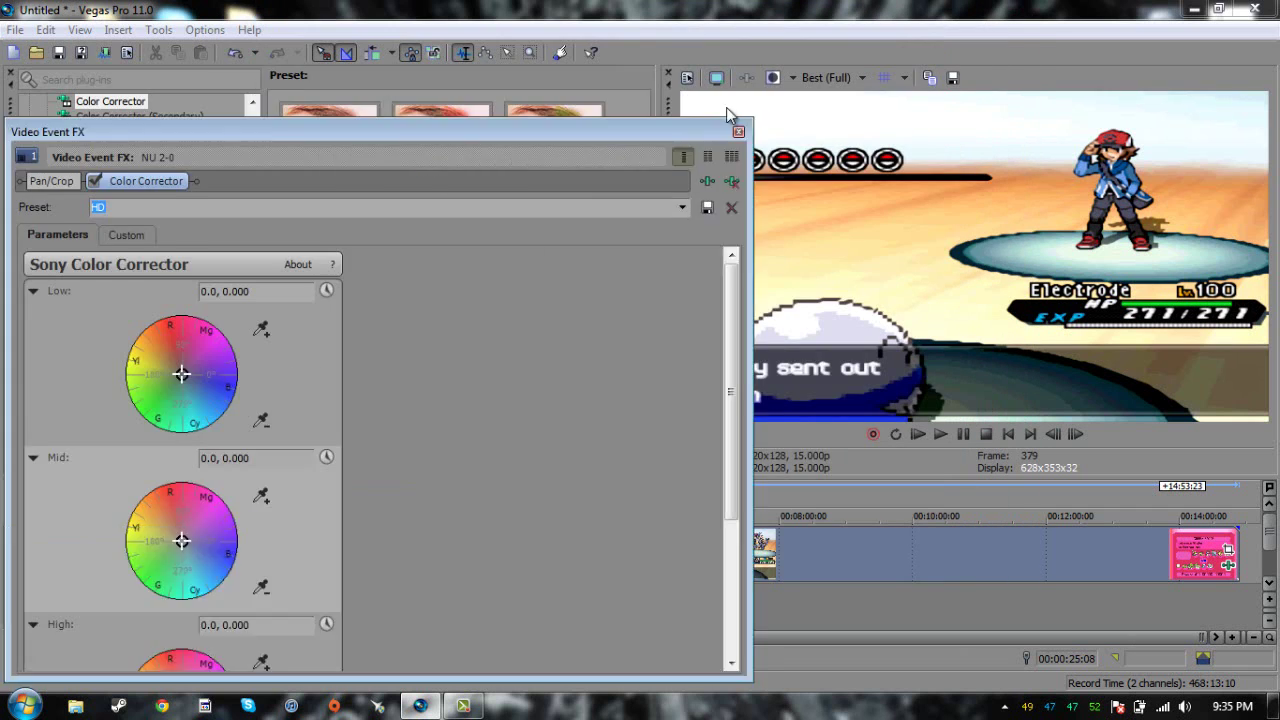
Scroll through the HD preset's saturation, gamma, gain and offset values, then close the FX window.
drag(726, 114, 788, 147)
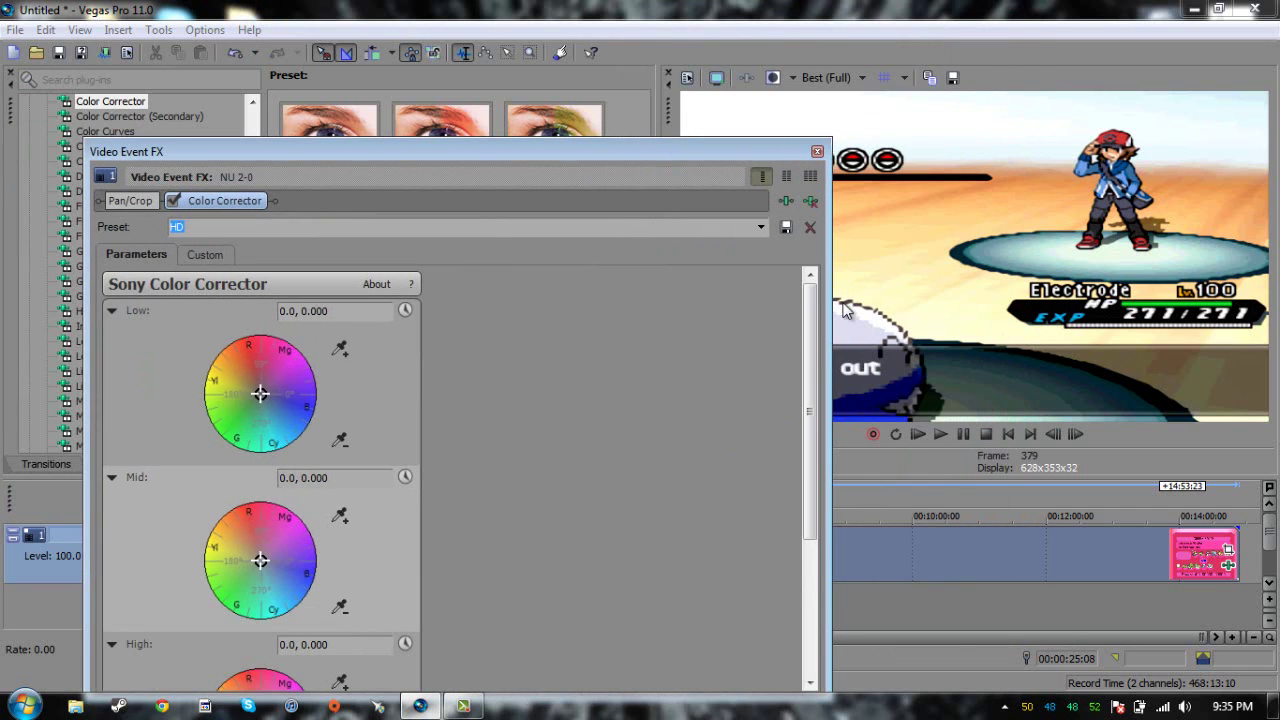
drag(807, 352, 811, 563)
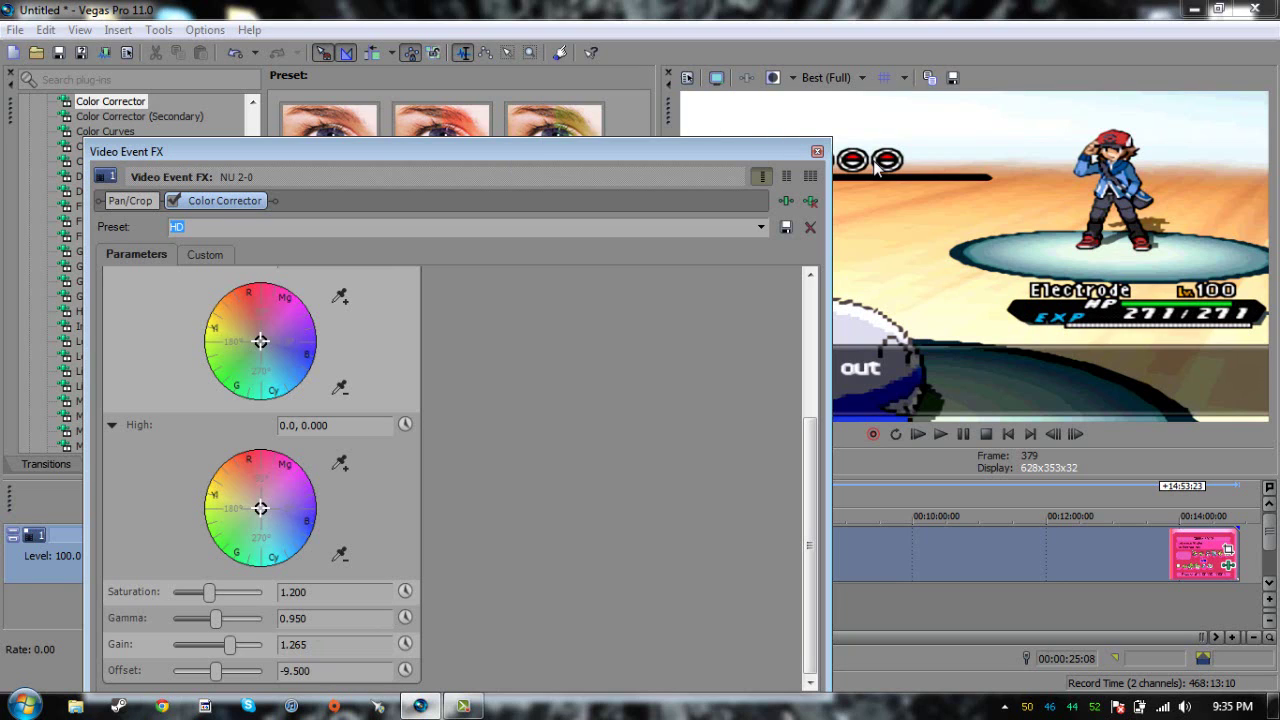
click(817, 154)
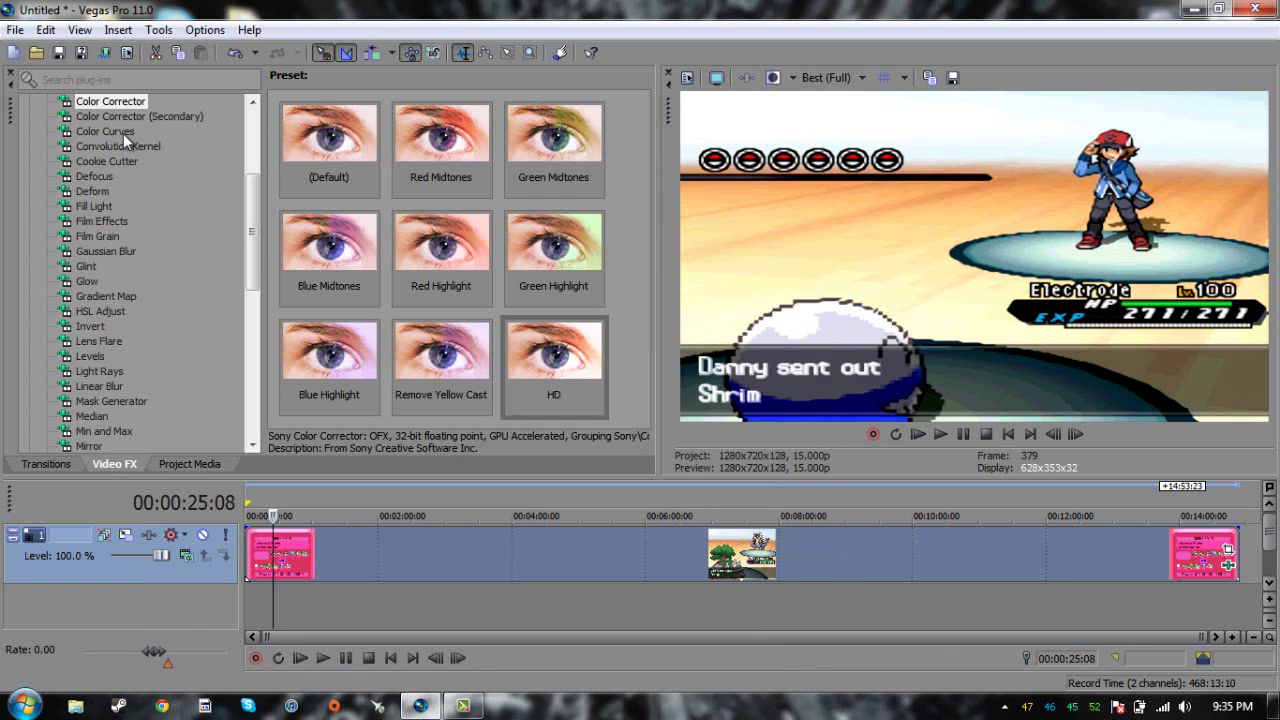
Apply default Color Curves, bend the curve into an S shape, then remove the plug-in.
click(123, 133)
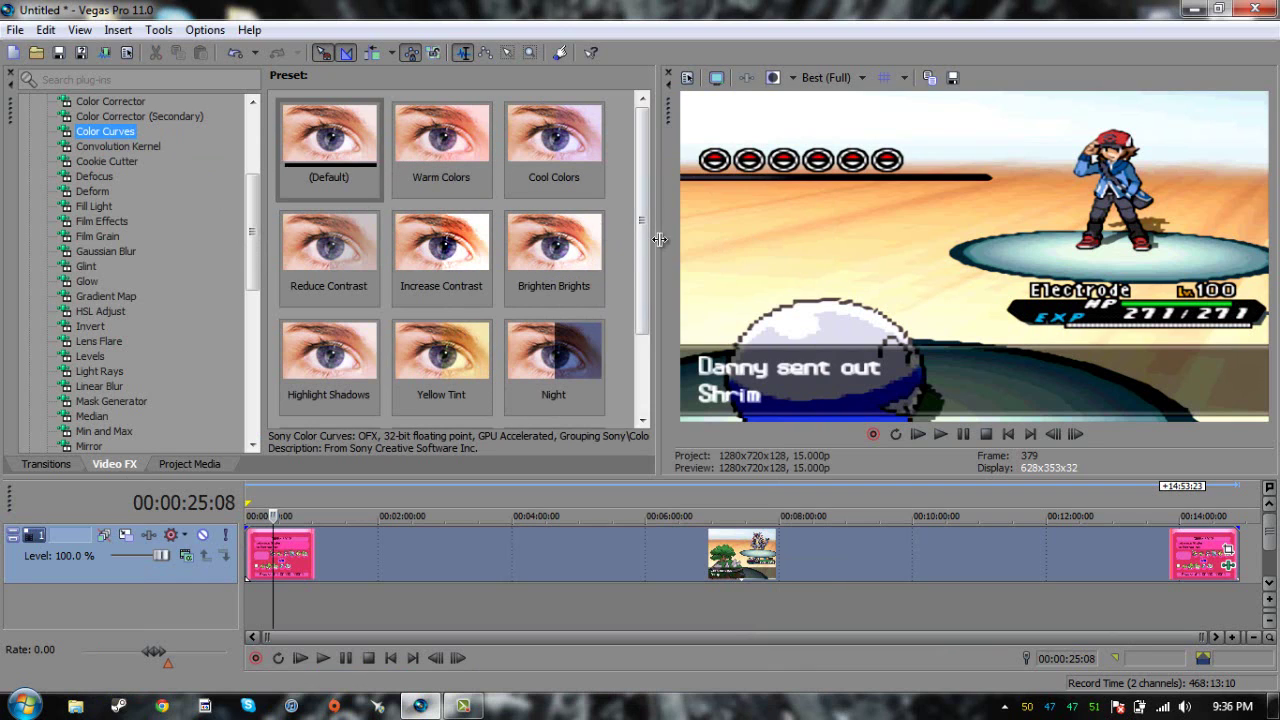
drag(645, 238, 632, 160)
drag(348, 140, 369, 542)
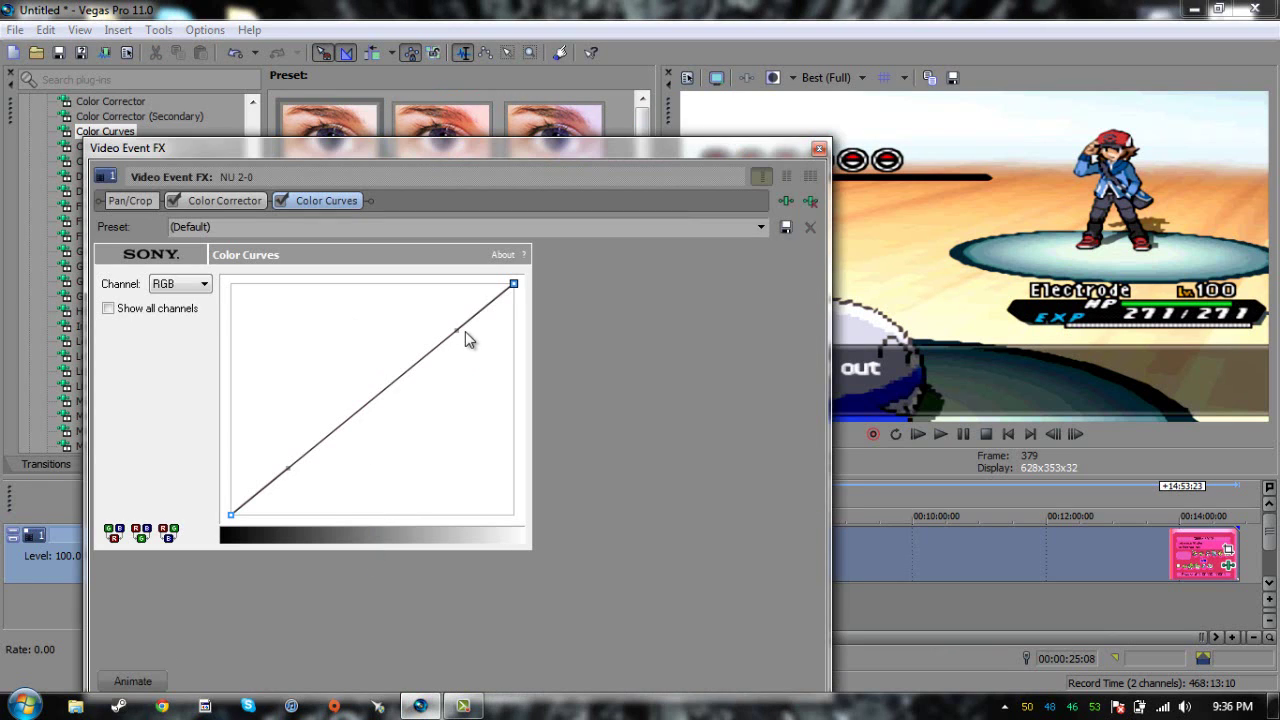
drag(457, 332, 435, 310)
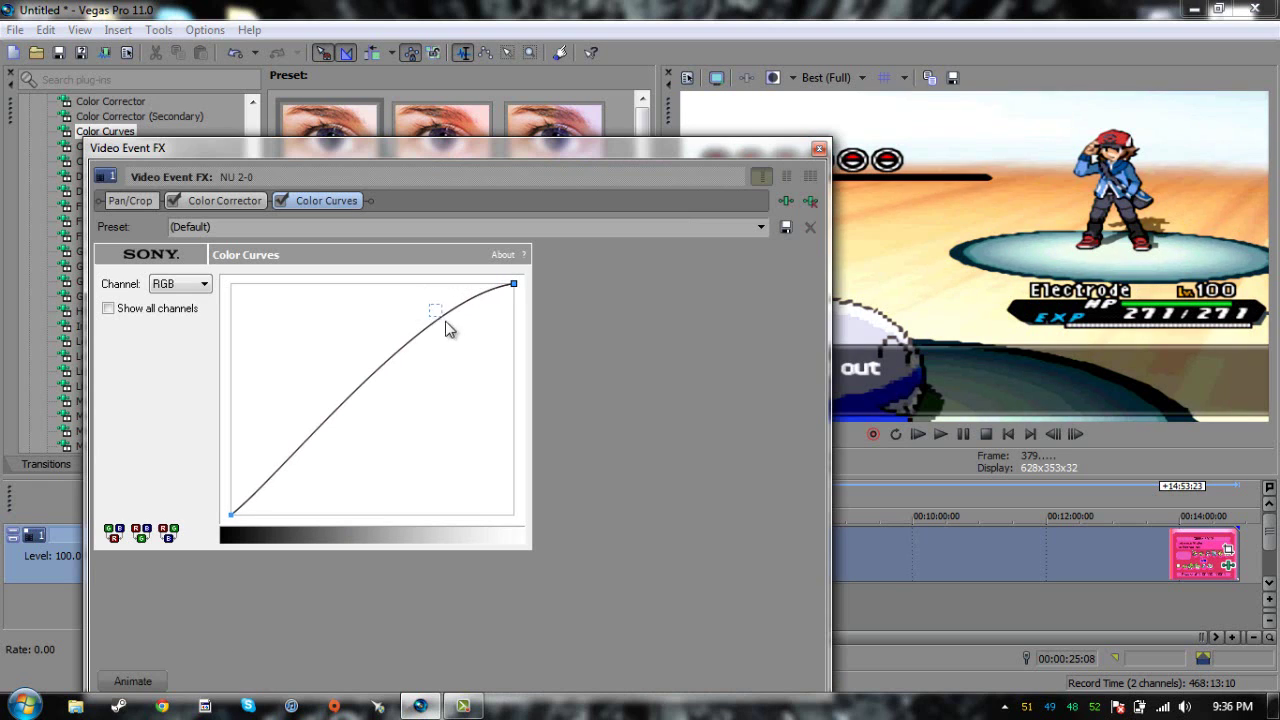
click(314, 435)
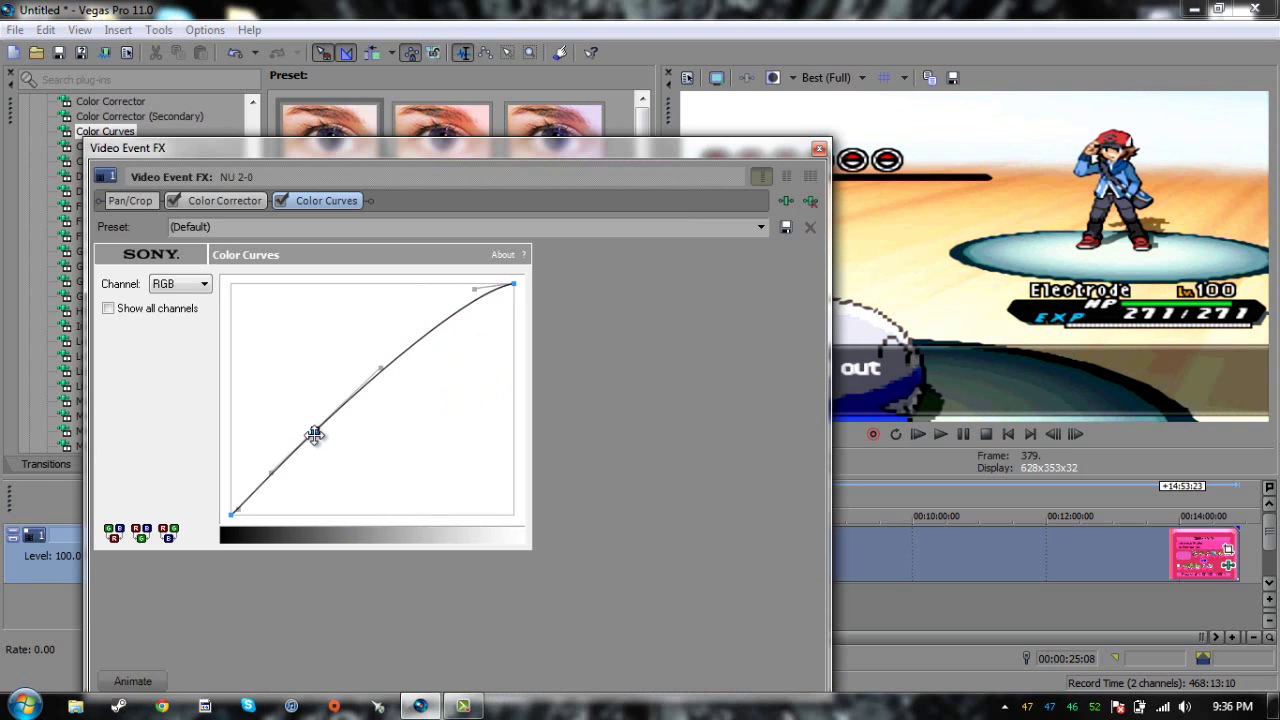
drag(272, 470, 264, 323)
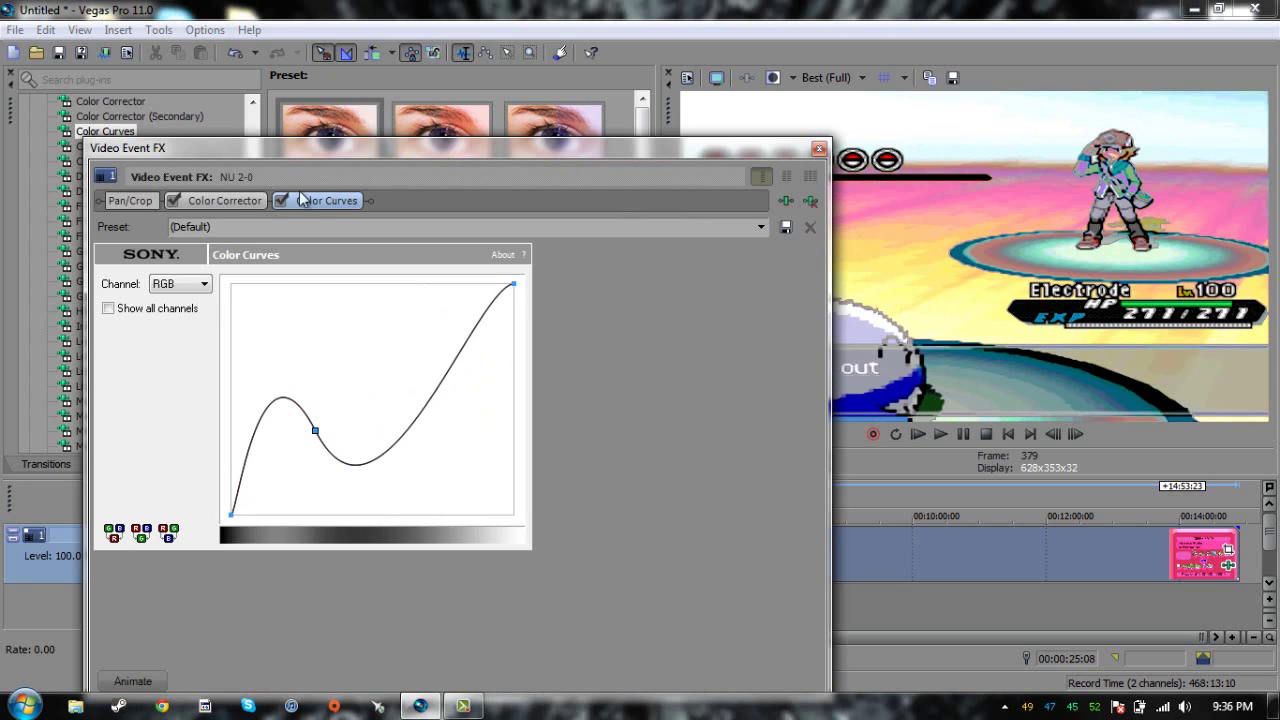
click(813, 201)
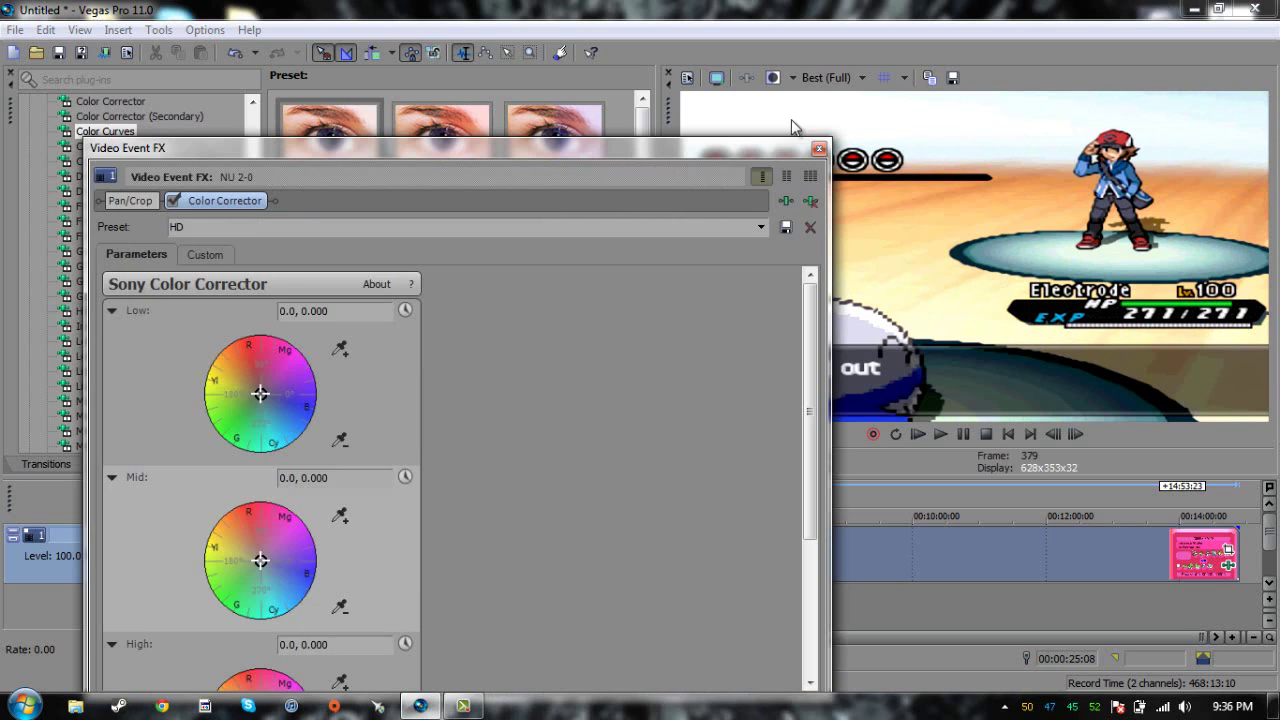
click(819, 148)
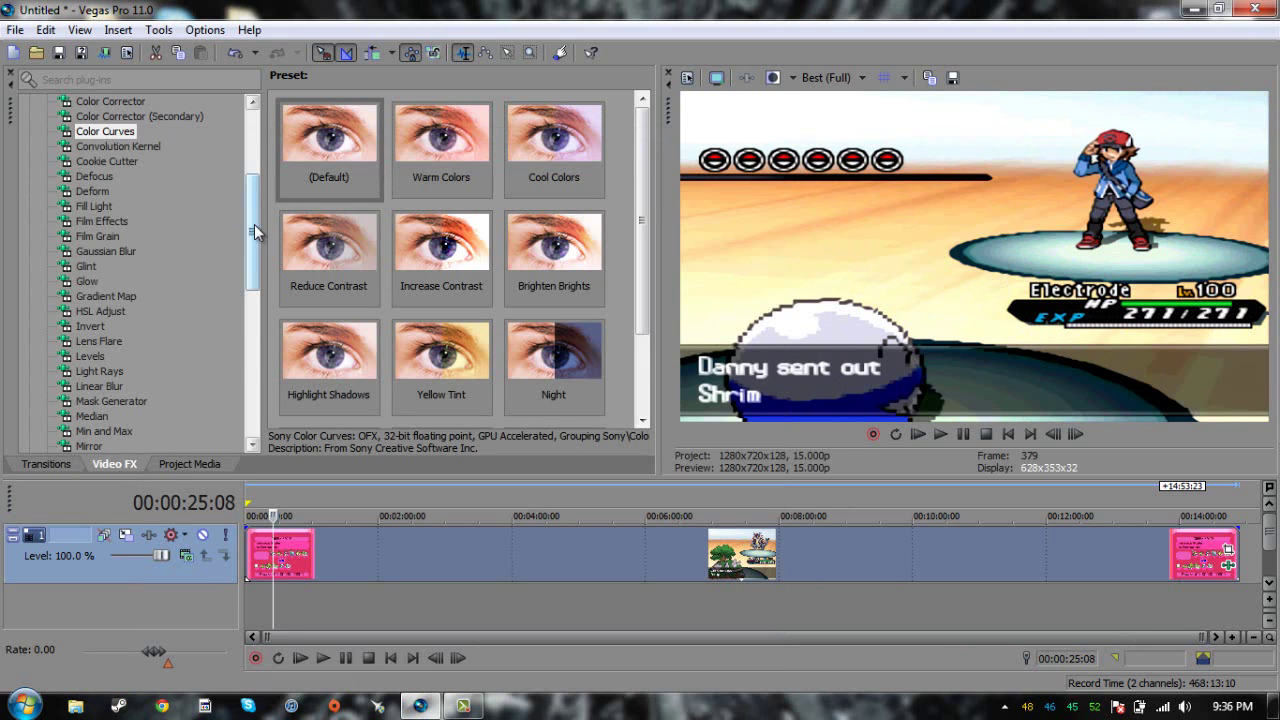
Apply the Sharpen HD preset, amount 0.200, to the first NU 2-0 event.
drag(254, 224, 266, 355)
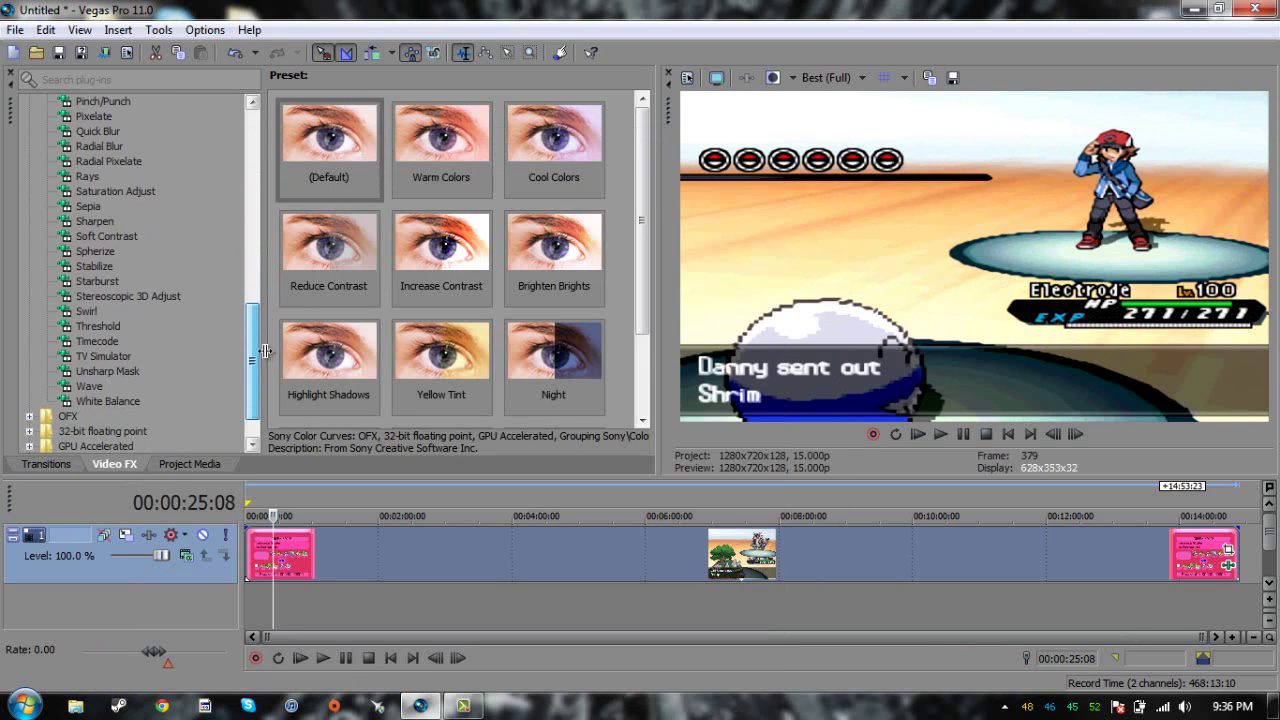
click(84, 220)
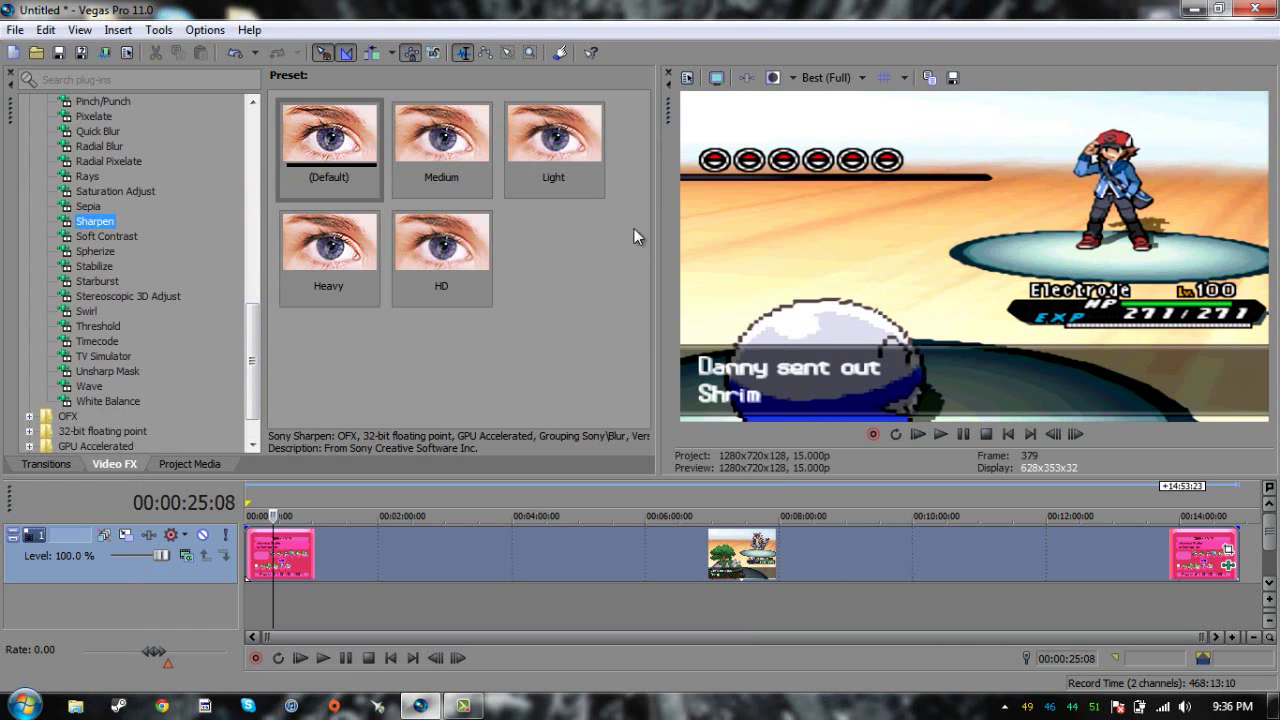
click(414, 256)
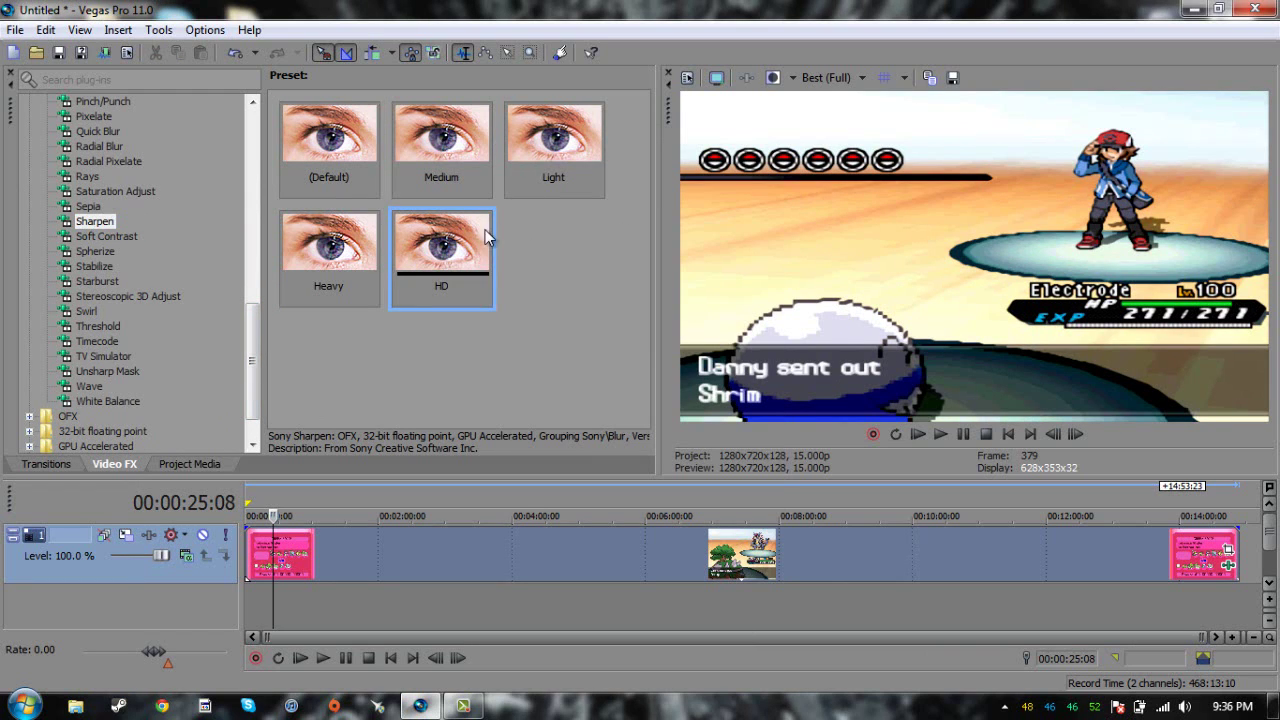
drag(485, 229, 326, 561)
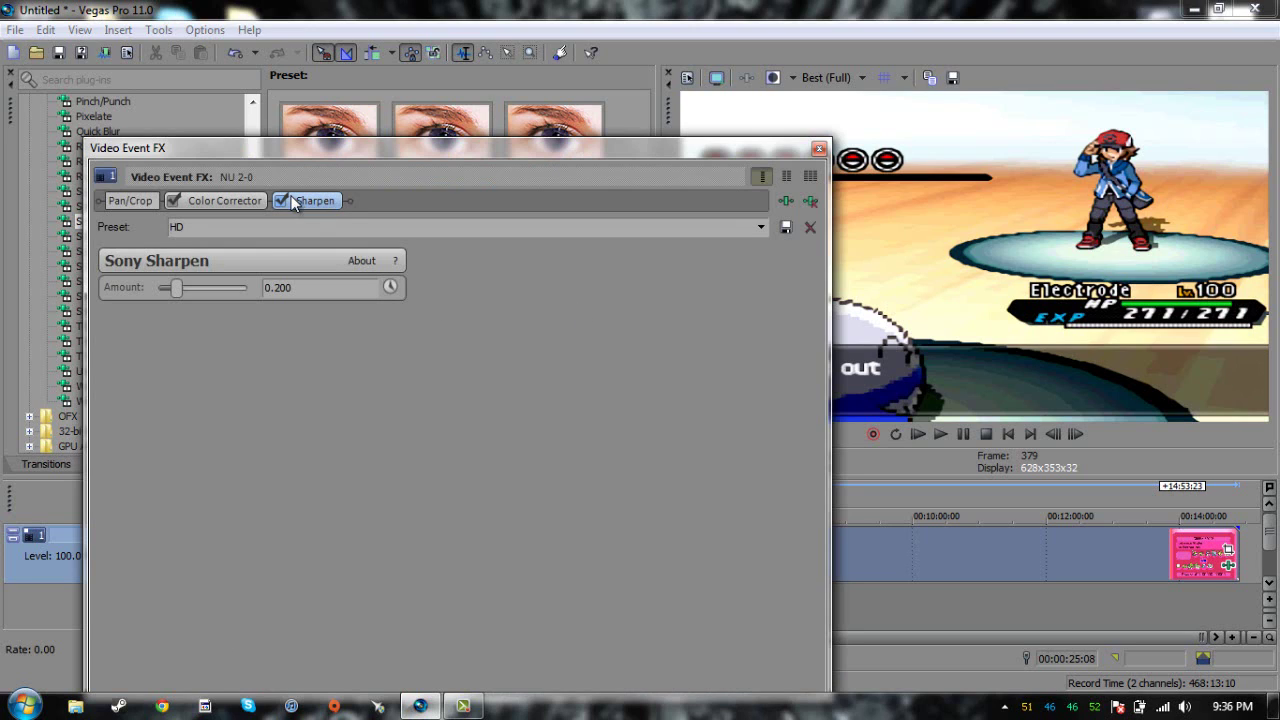
drag(276, 287, 295, 288)
Toggle Sharpen off and on to compare, rewind to the start, then close the FX window.
drag(372, 147, 496, 134)
click(333, 192)
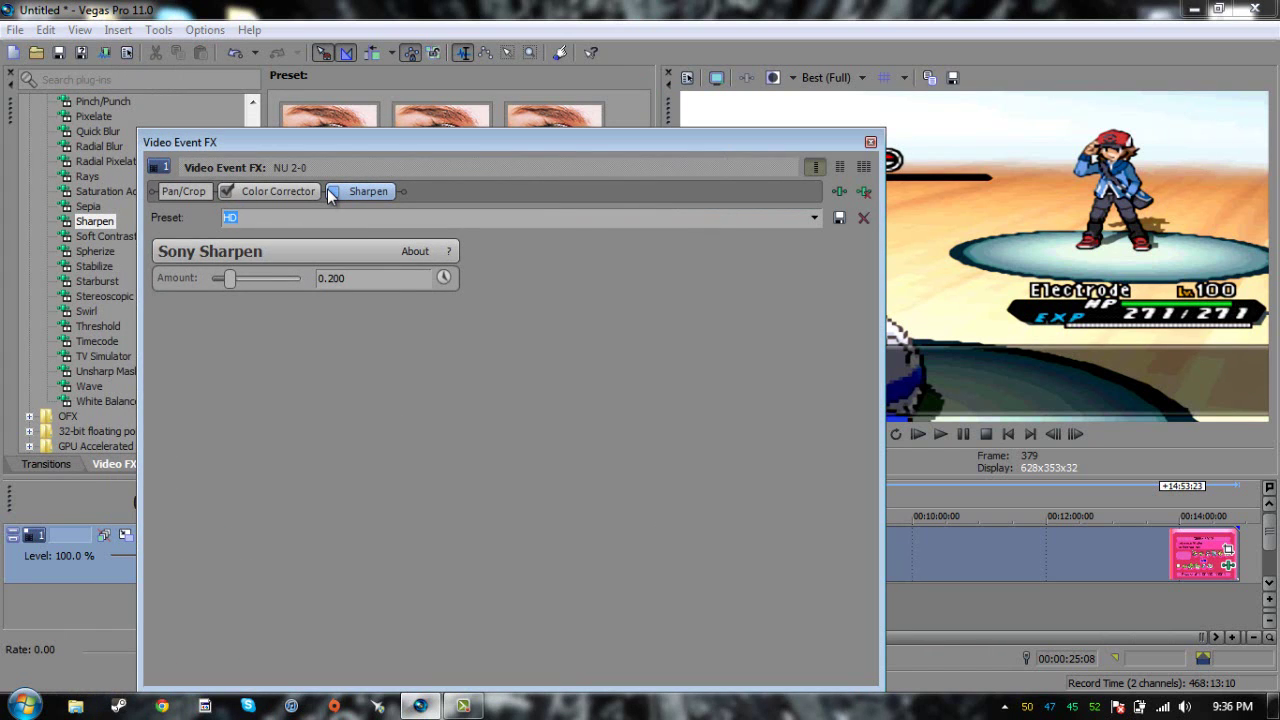
click(333, 192)
click(333, 192)
click(333, 192)
drag(693, 136, 943, 207)
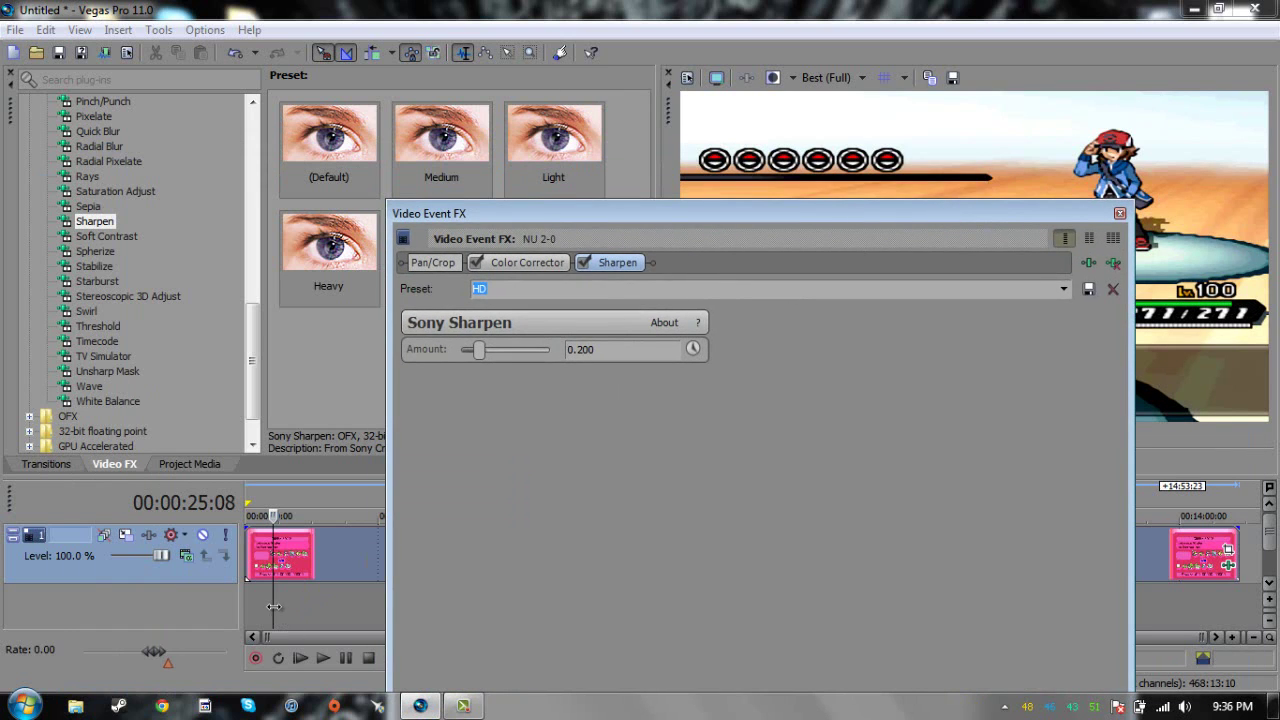
drag(273, 607, 190, 617)
drag(965, 215, 564, 90)
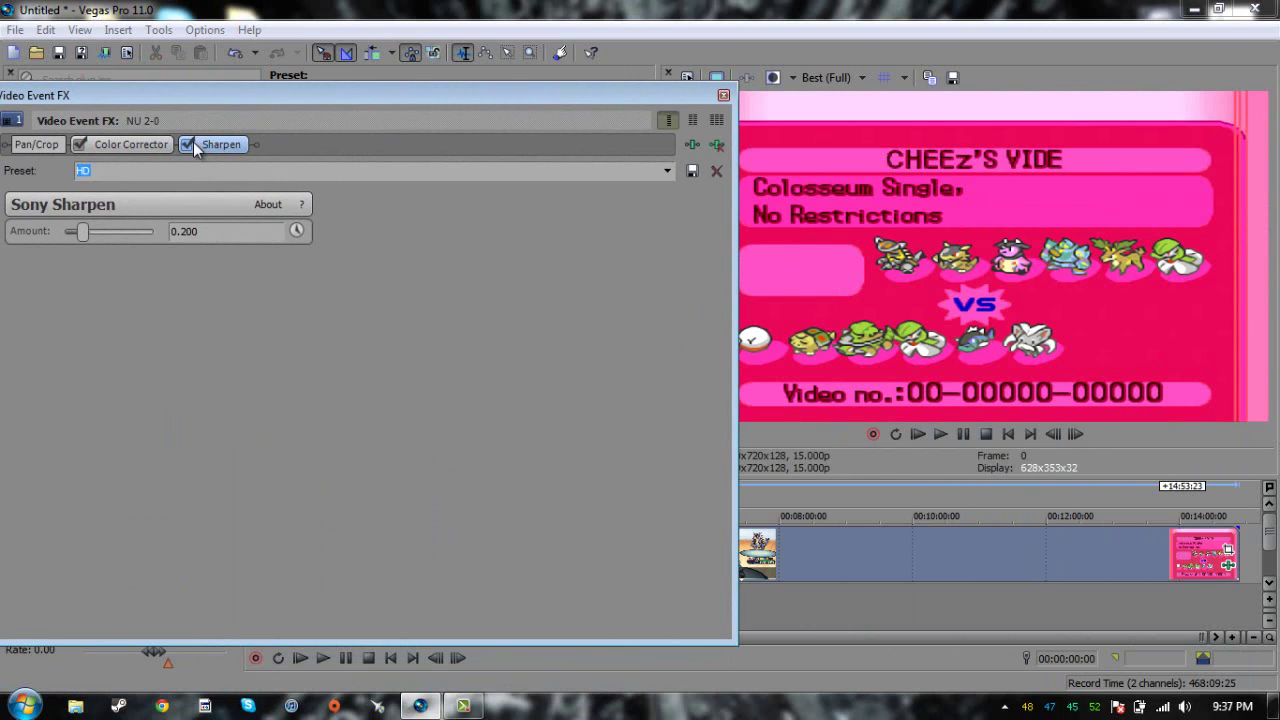
drag(222, 99, 396, 140)
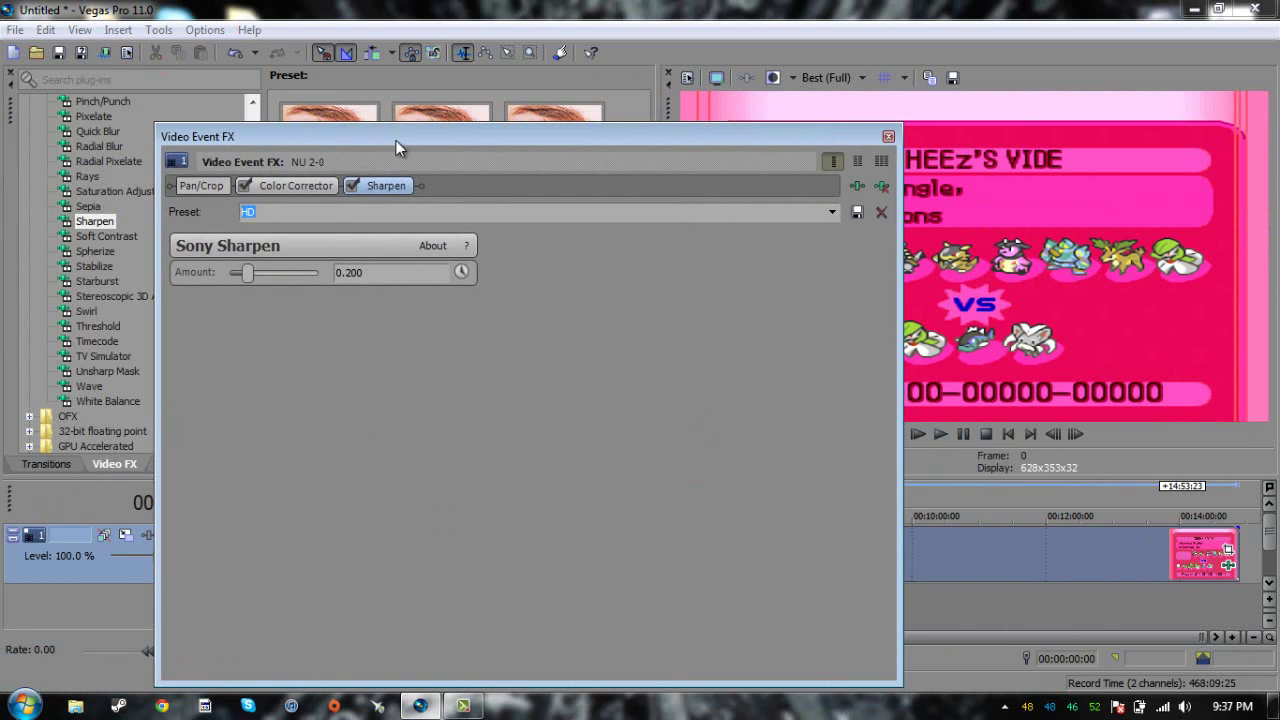
click(888, 136)
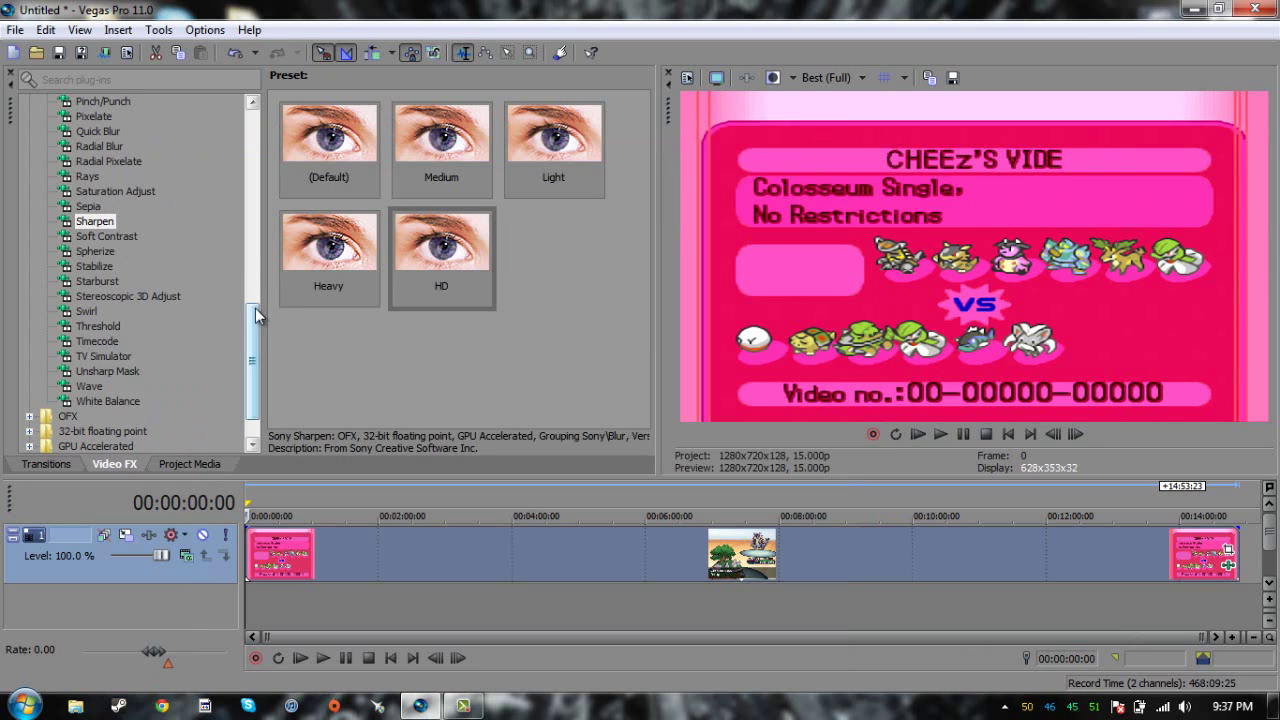
Apply the Soft Contrast HD preset to the clip, previewing at 00:00:36:06.
drag(253, 300, 251, 257)
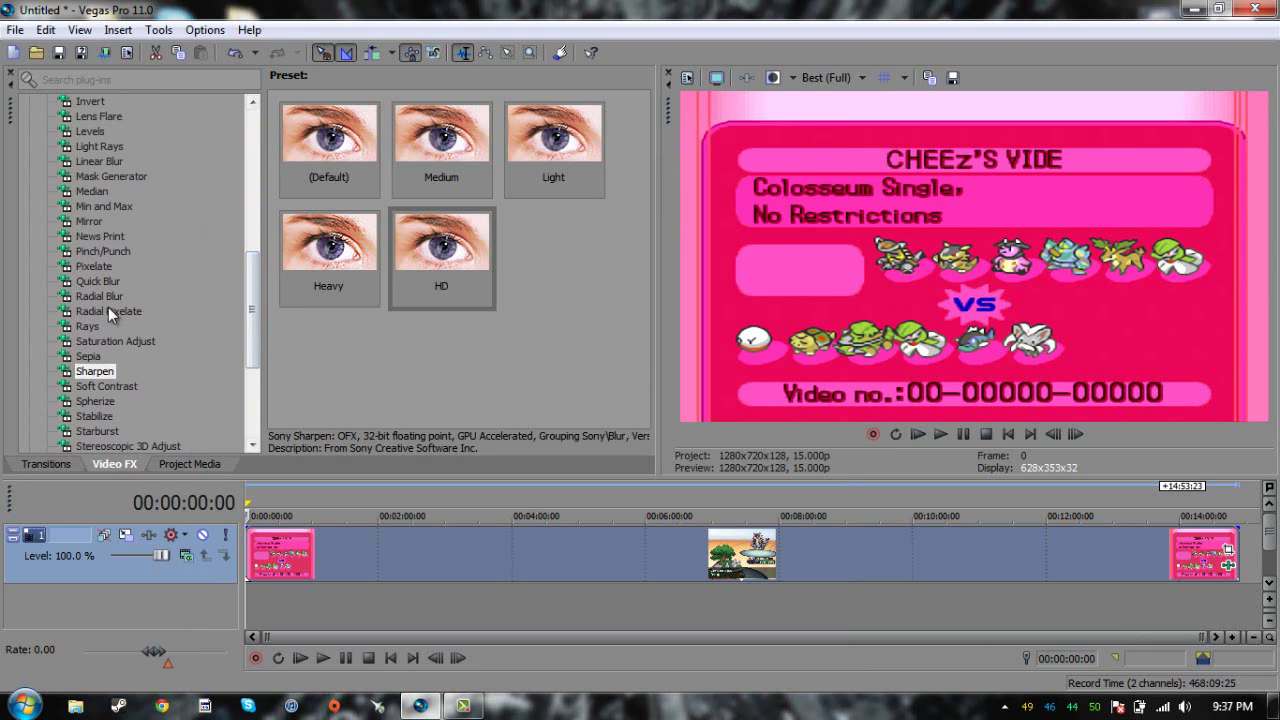
click(105, 386)
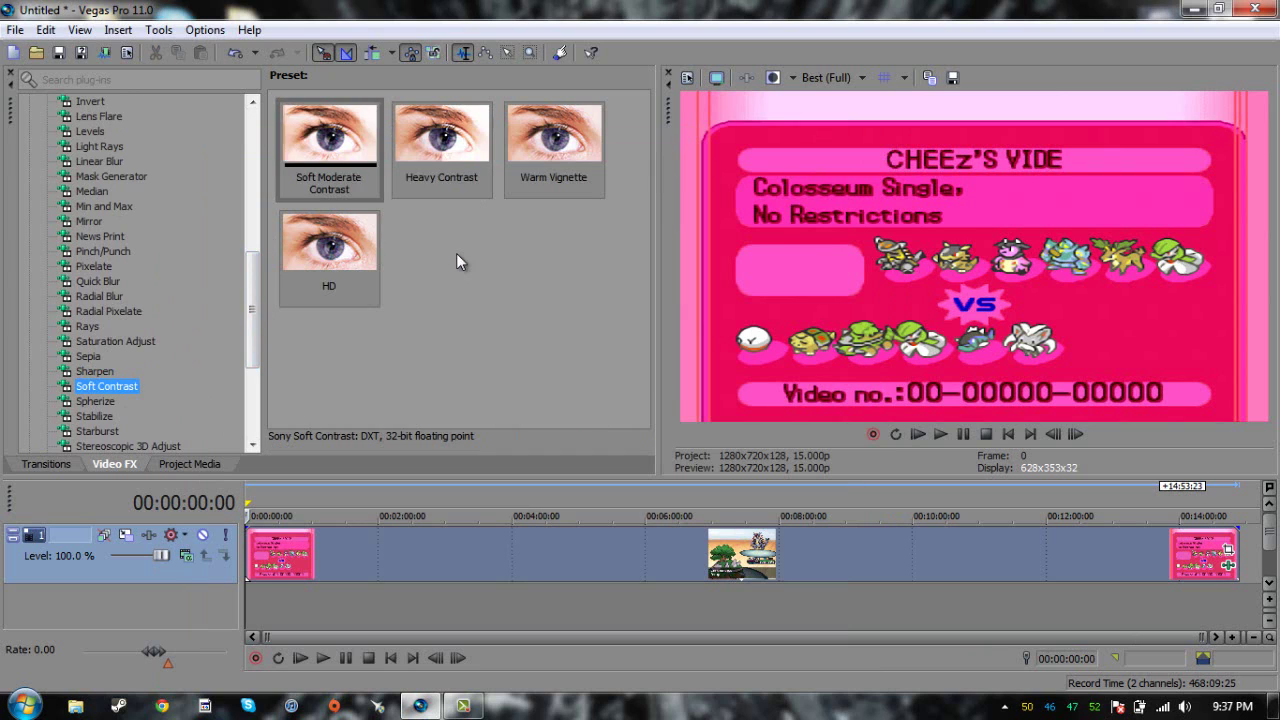
click(342, 246)
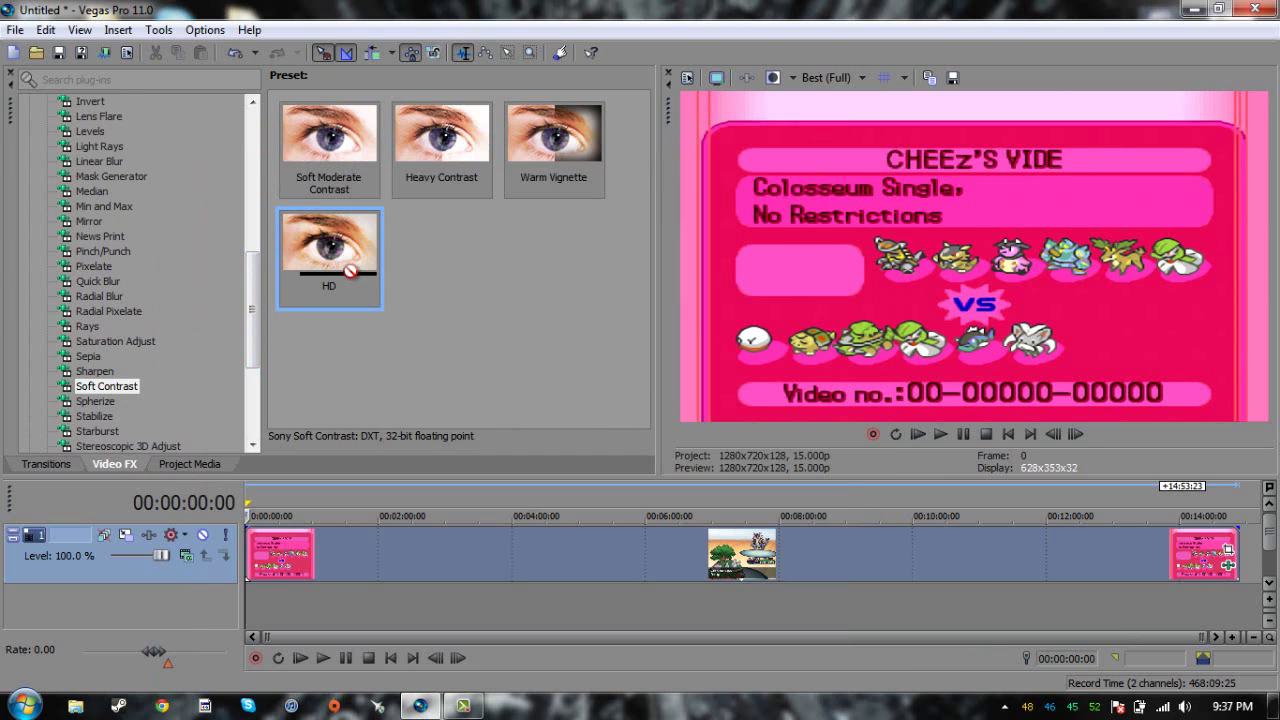
click(285, 610)
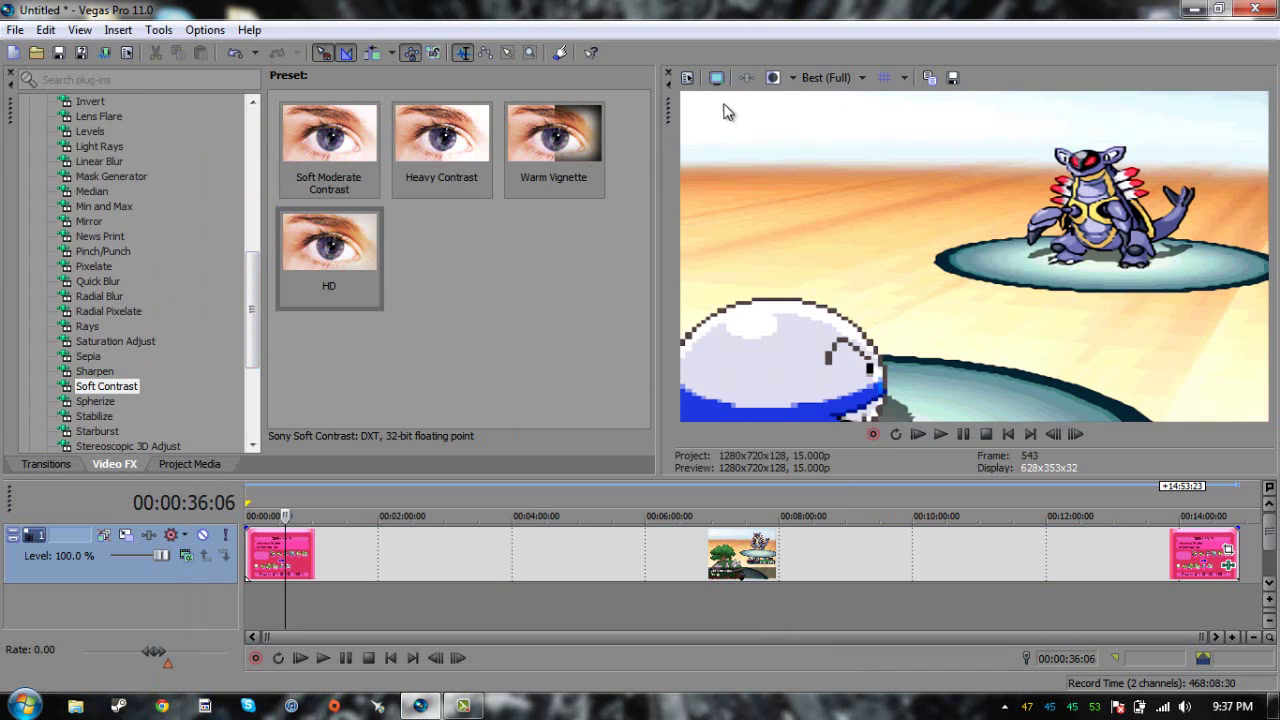
click(336, 263)
drag(336, 263, 345, 548)
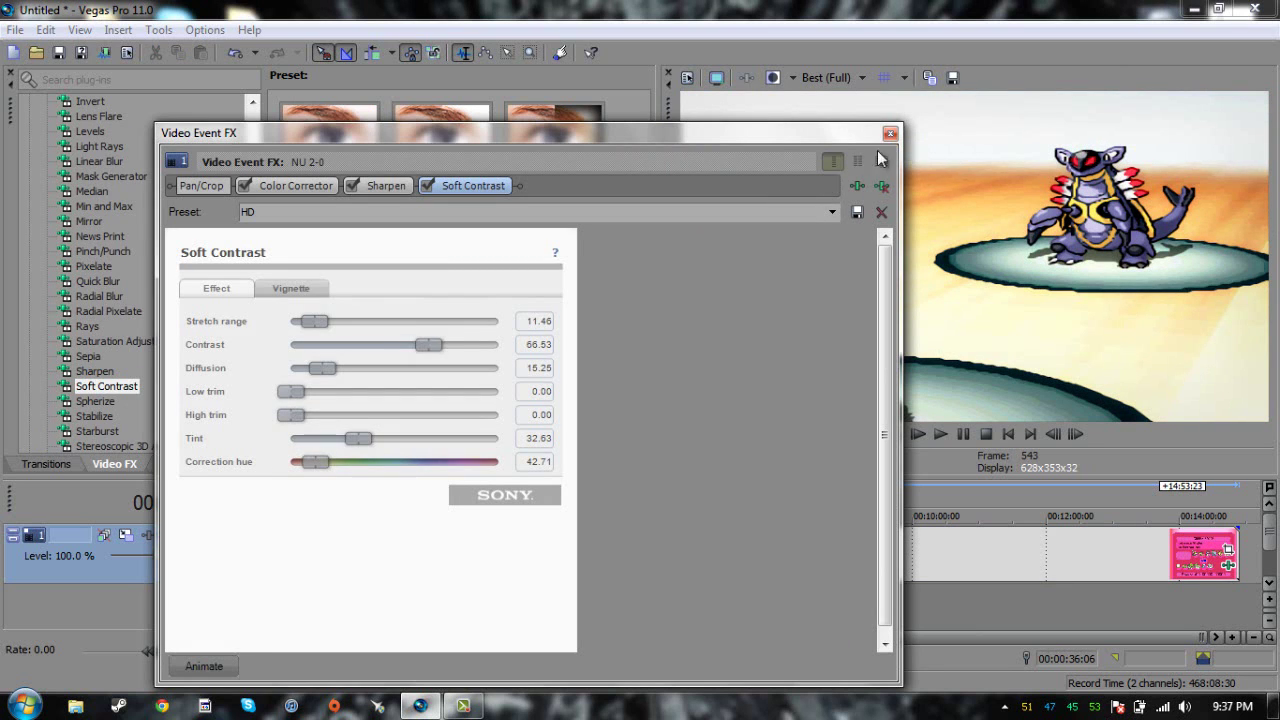
Toggle Soft Contrast (contrast 66.53) off and back on to compare the preview.
drag(864, 198, 646, 152)
click(295, 201)
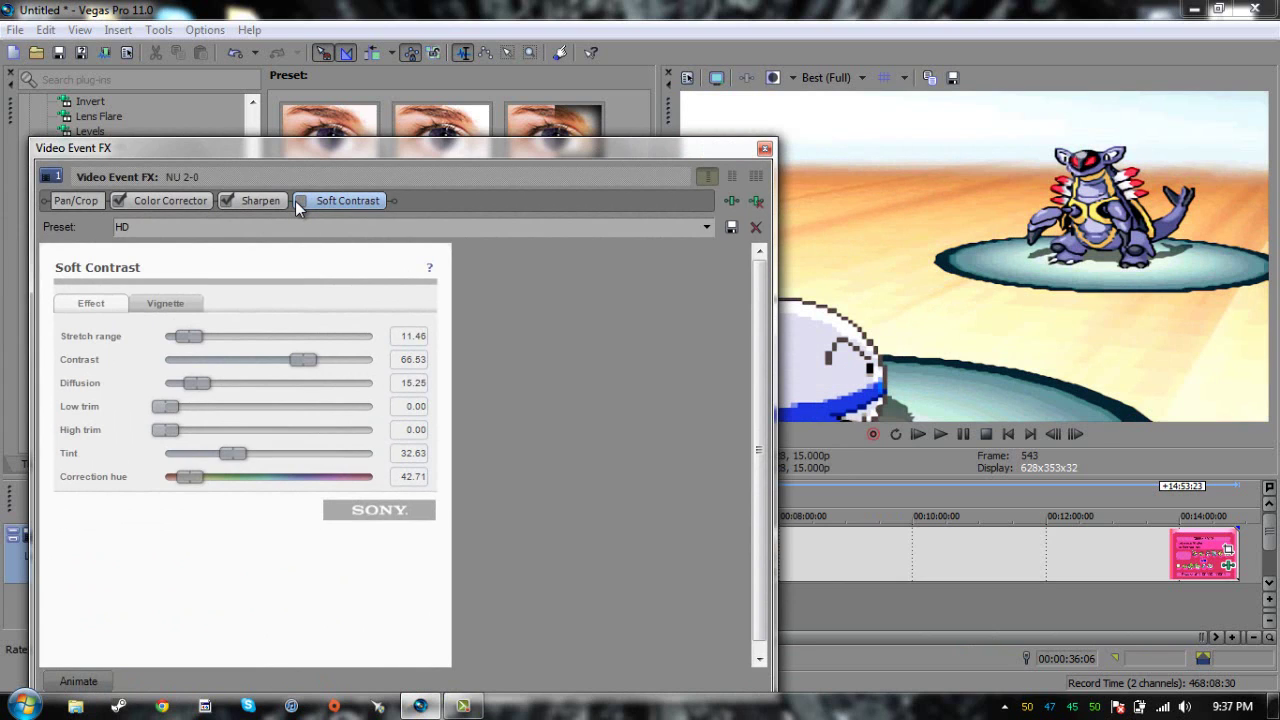
click(297, 201)
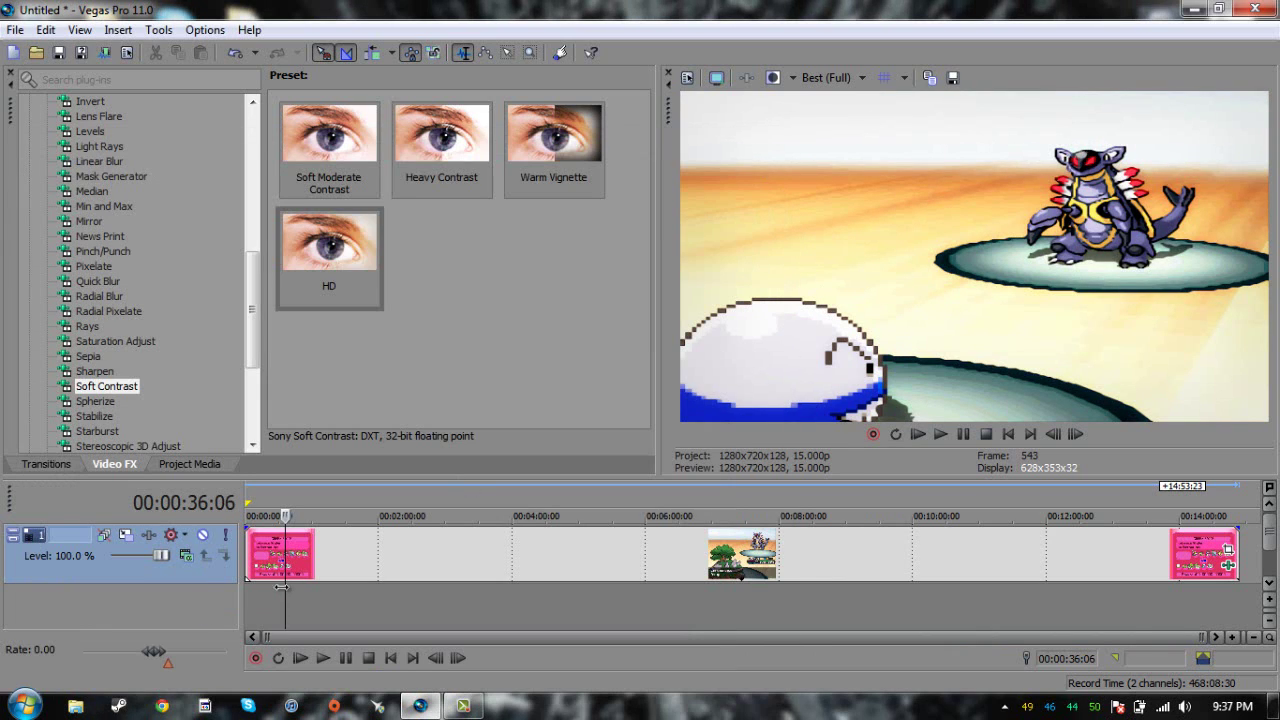
Rewind to the start, insert an audio track, and arm it for recording using the default folder.
drag(284, 590, 239, 597)
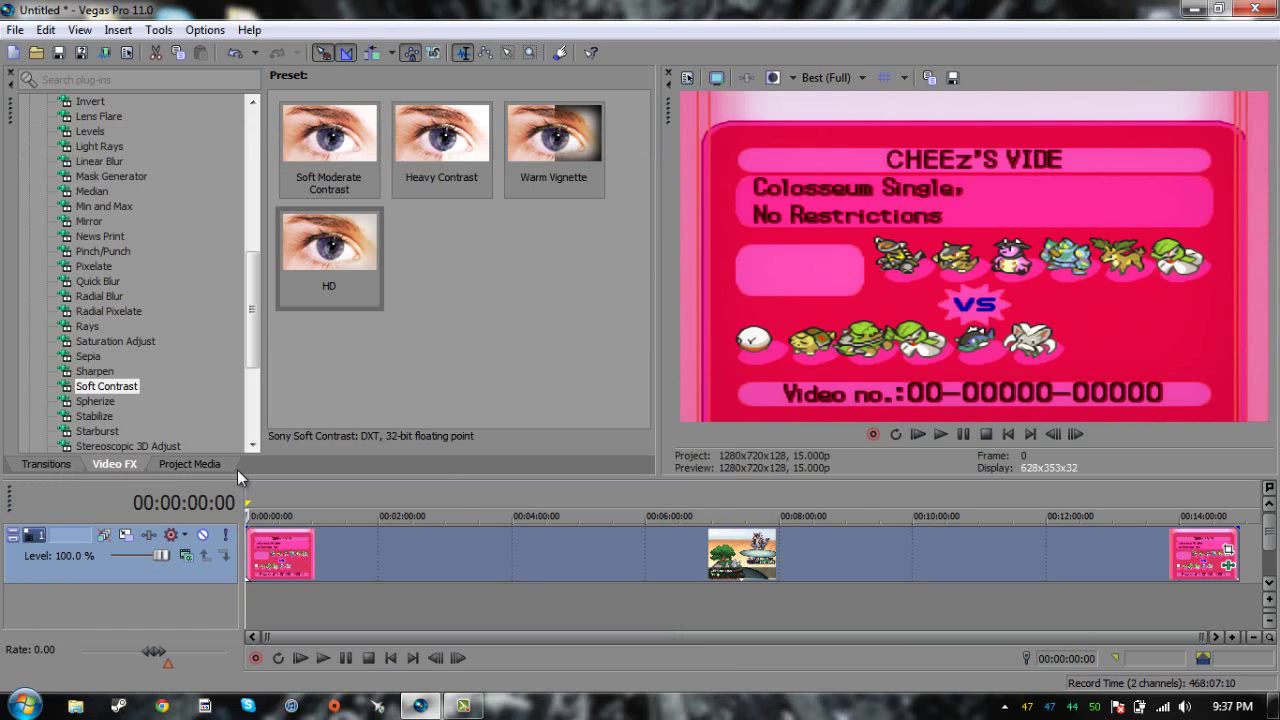
right_click(205, 612)
right_click(139, 609)
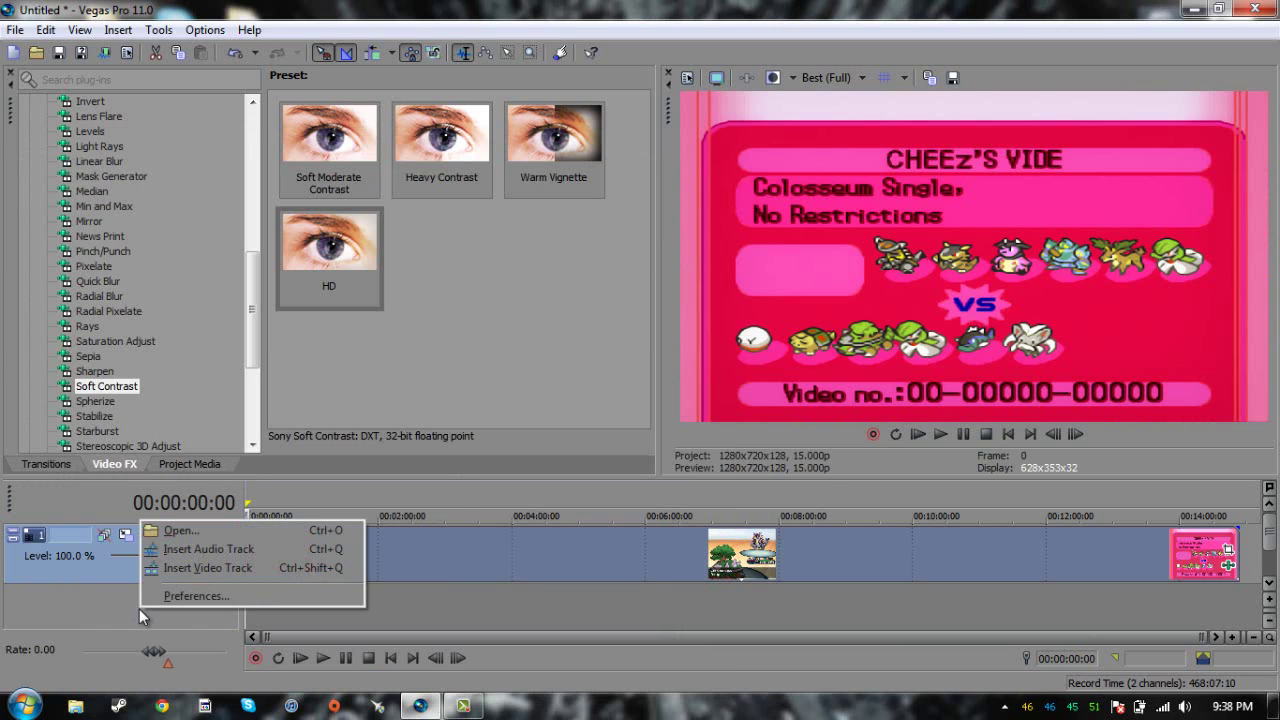
click(177, 552)
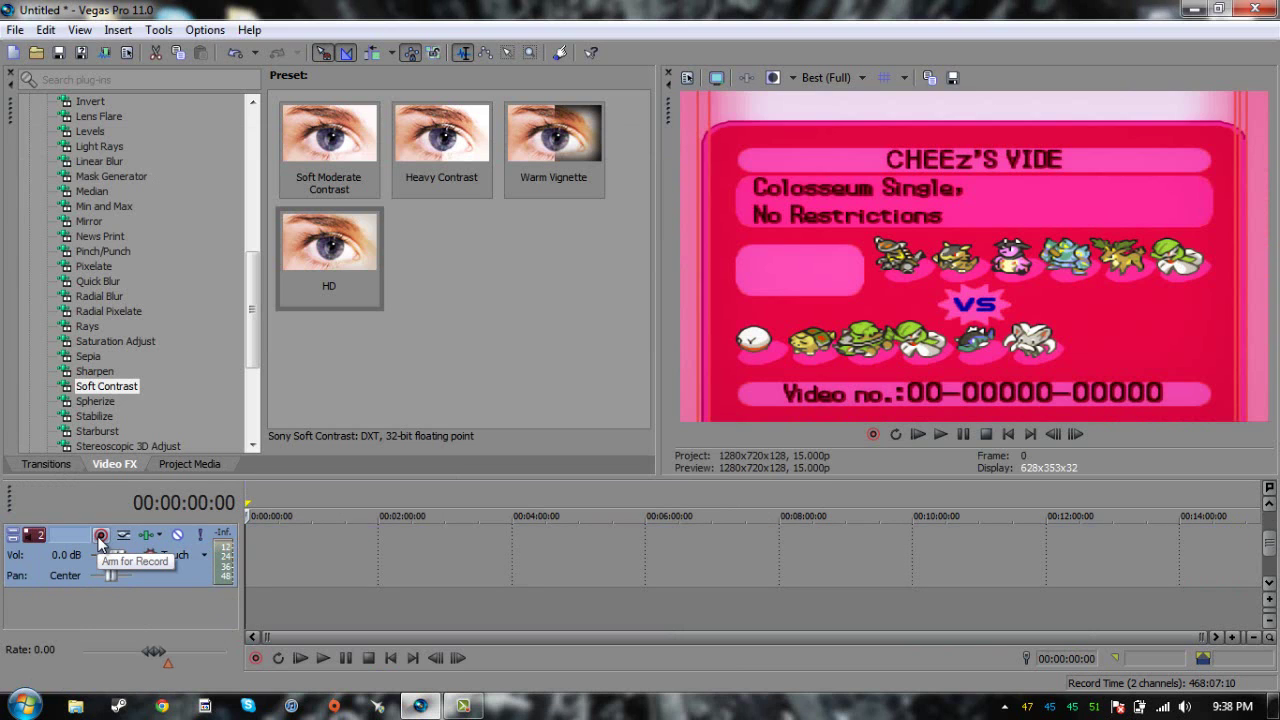
click(100, 537)
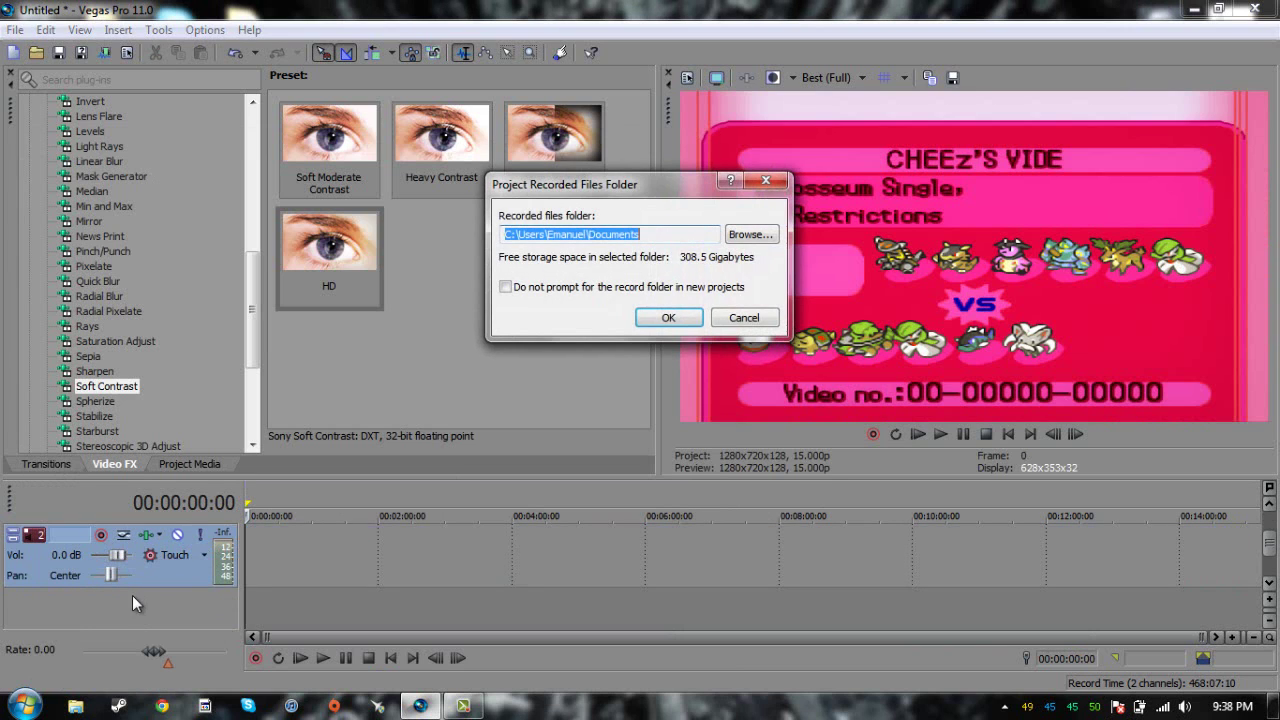
click(668, 318)
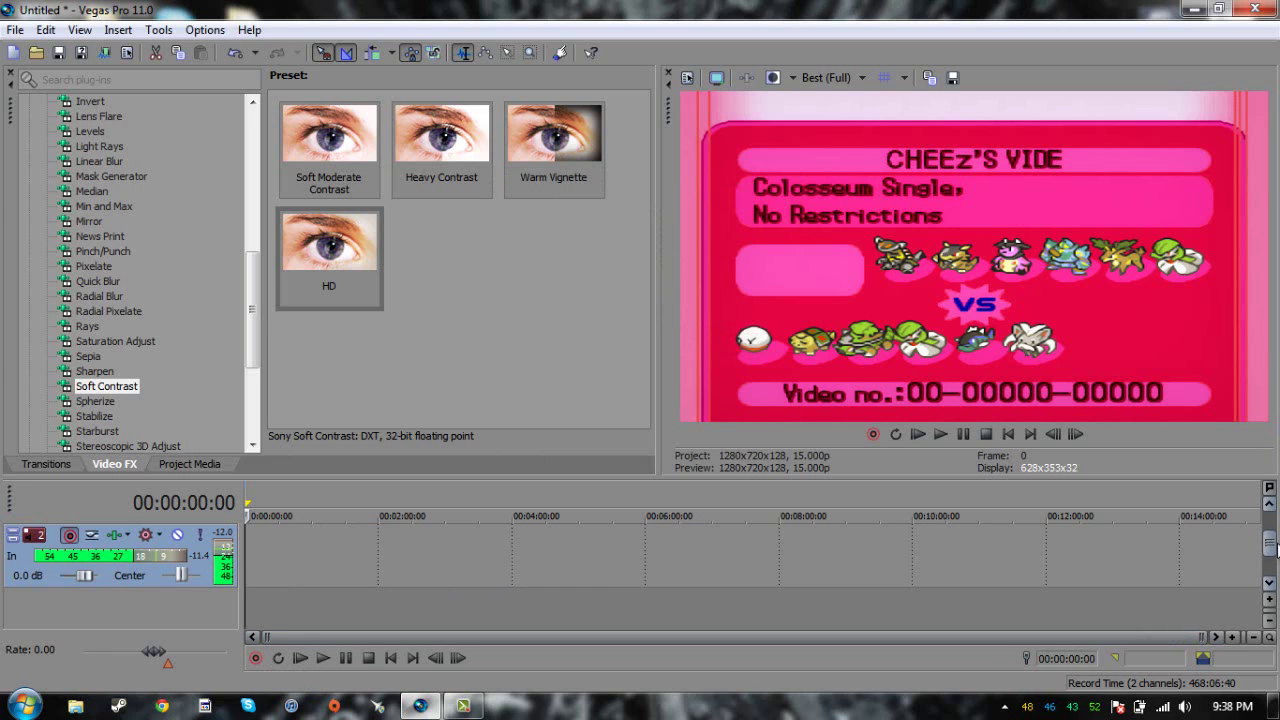
scroll(1270, 545, up, 2)
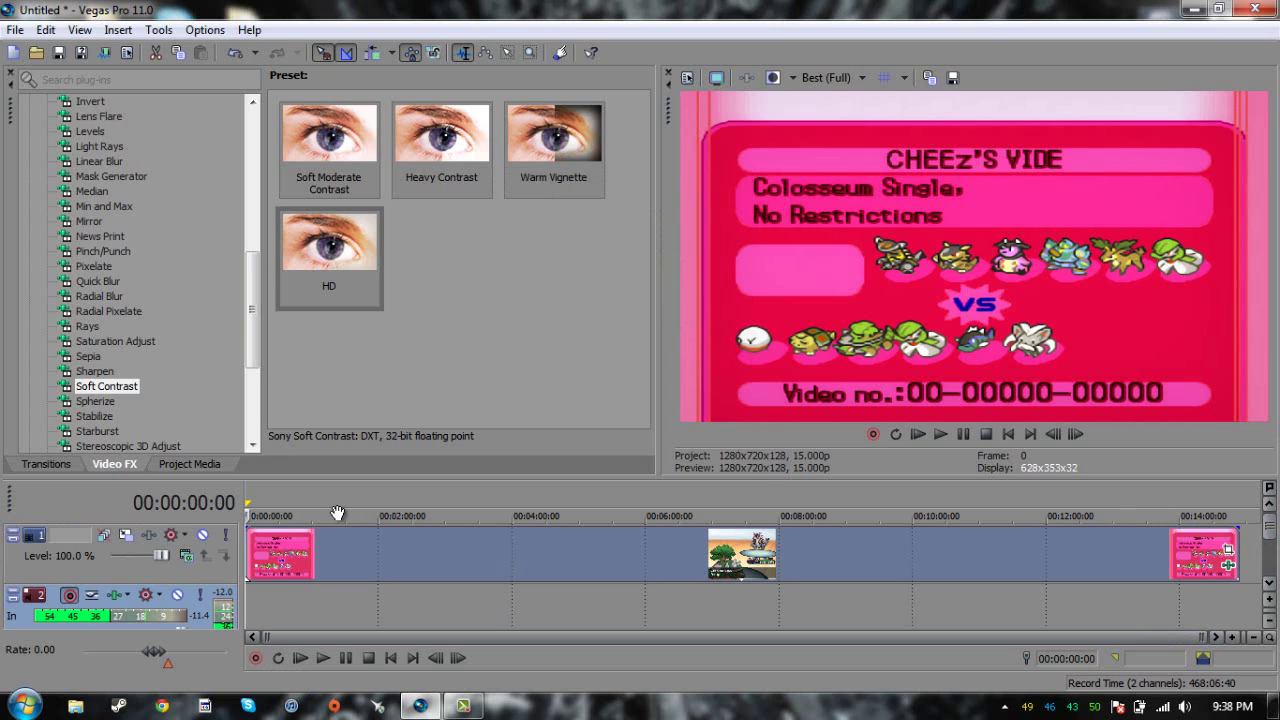
Select all clips on the video track and time-stretch them from the last event's right edge, nearly to full length.
drag(221, 462, 438, 590)
click(1240, 601)
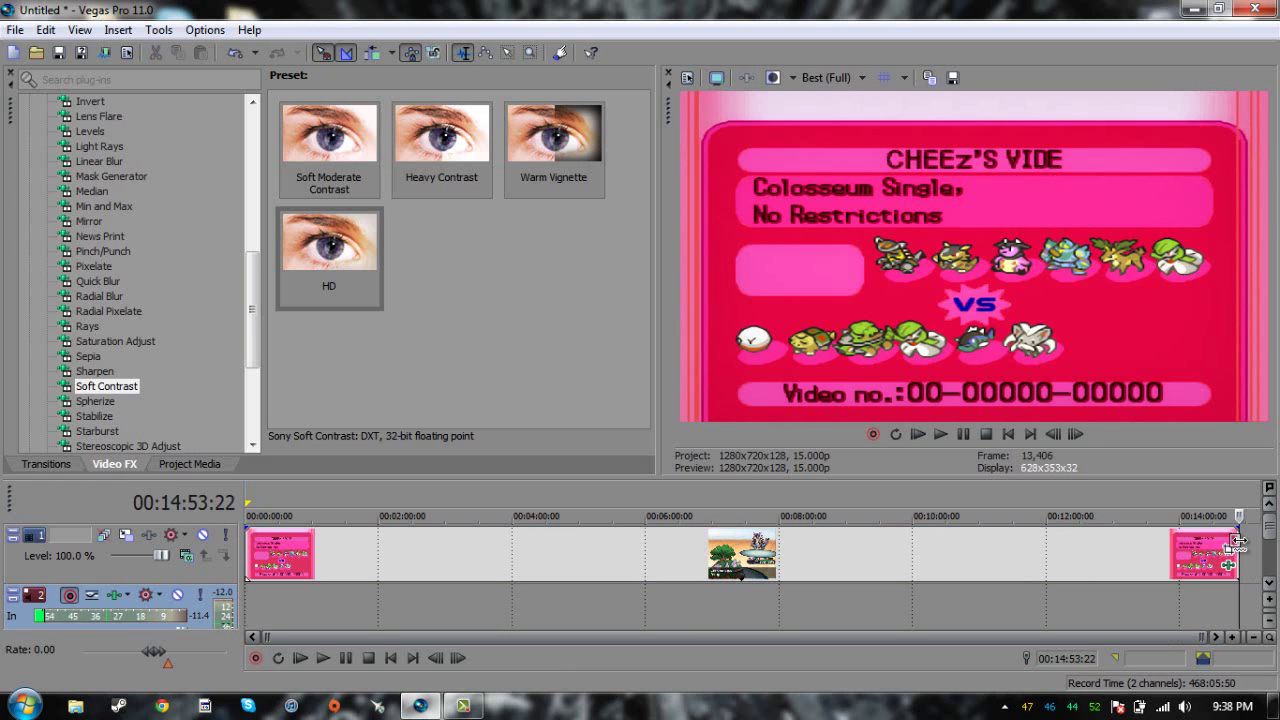
drag(1230, 545, 898, 535)
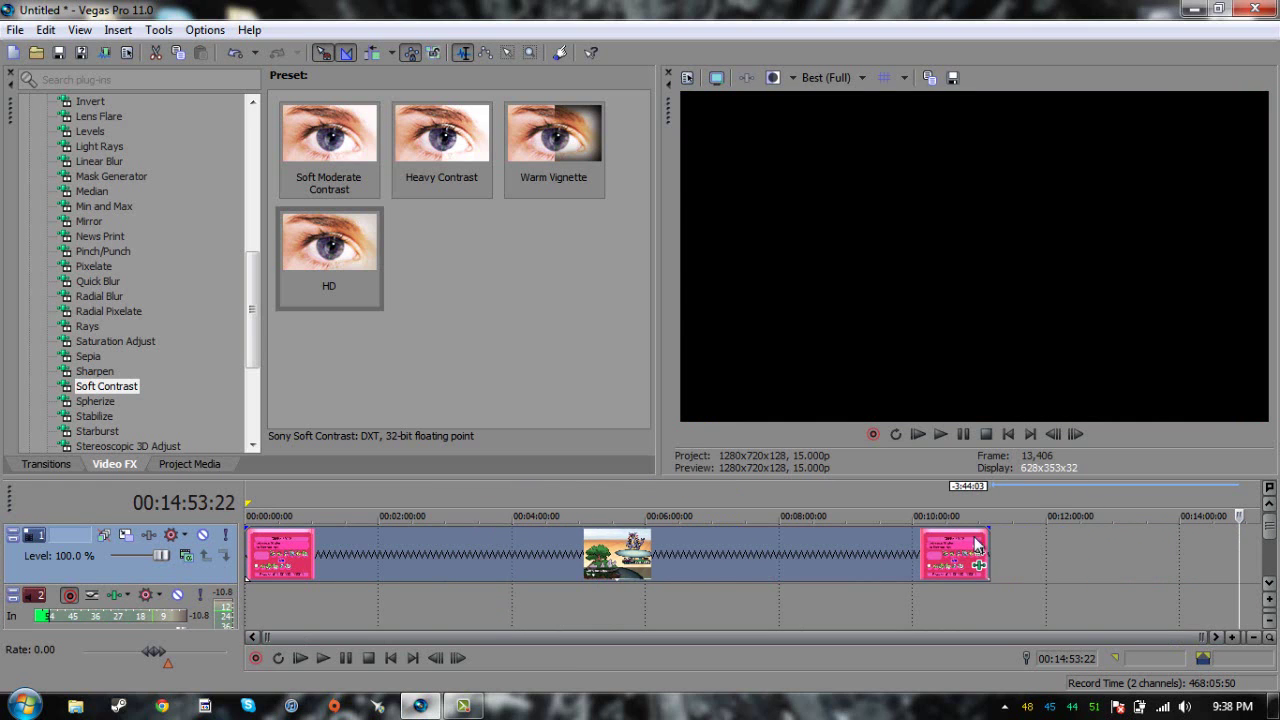
drag(1176, 539, 1208, 560)
click(394, 612)
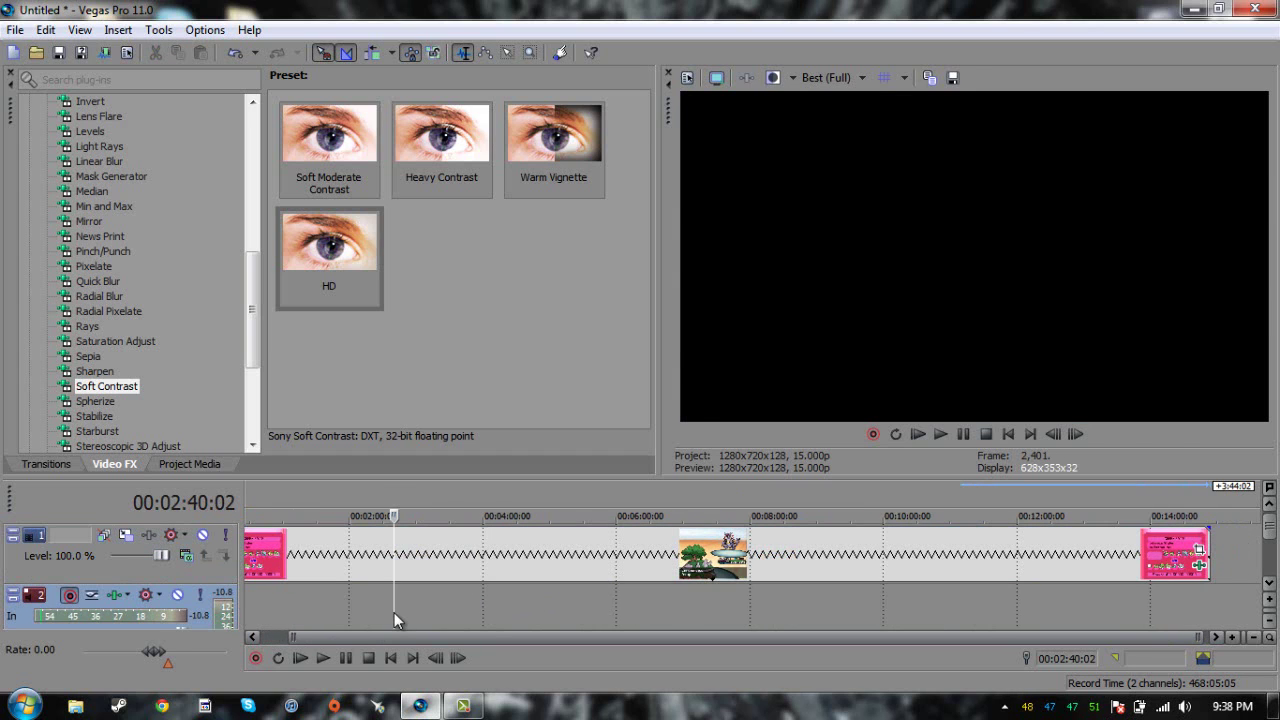
Play back the stretched footage with preview quality set to Good (Auto).
key(space)
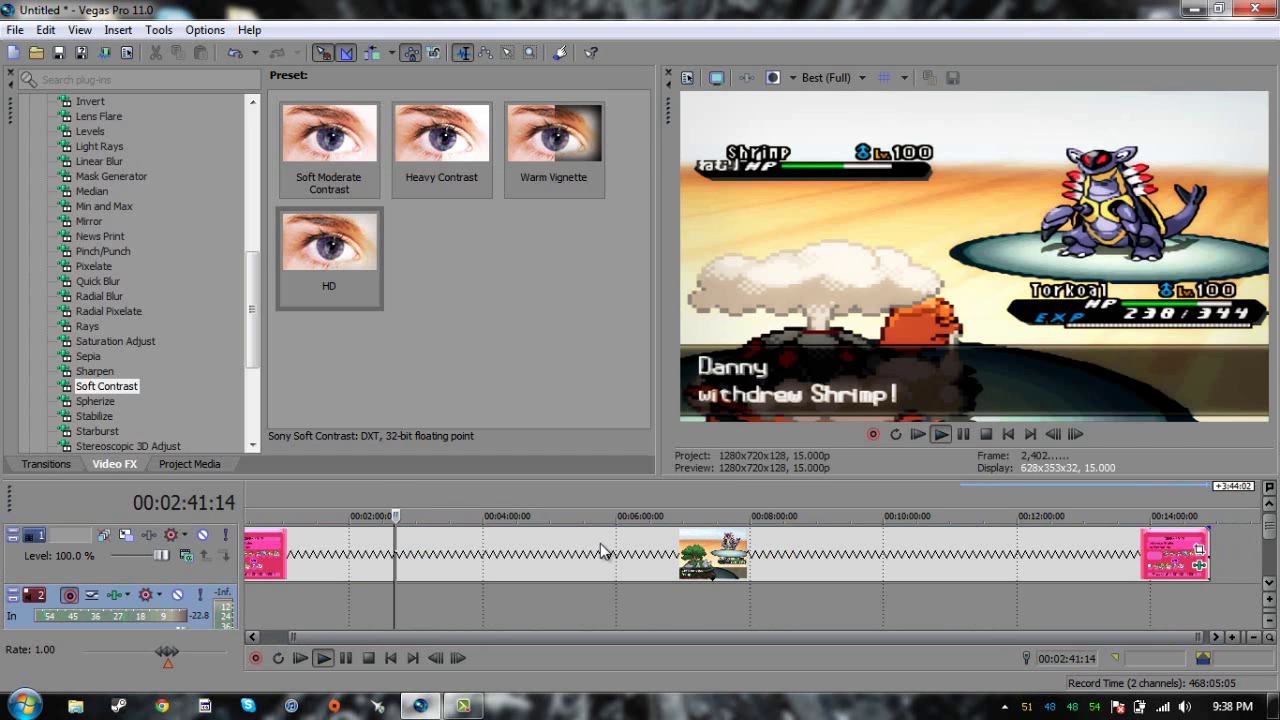
click(830, 78)
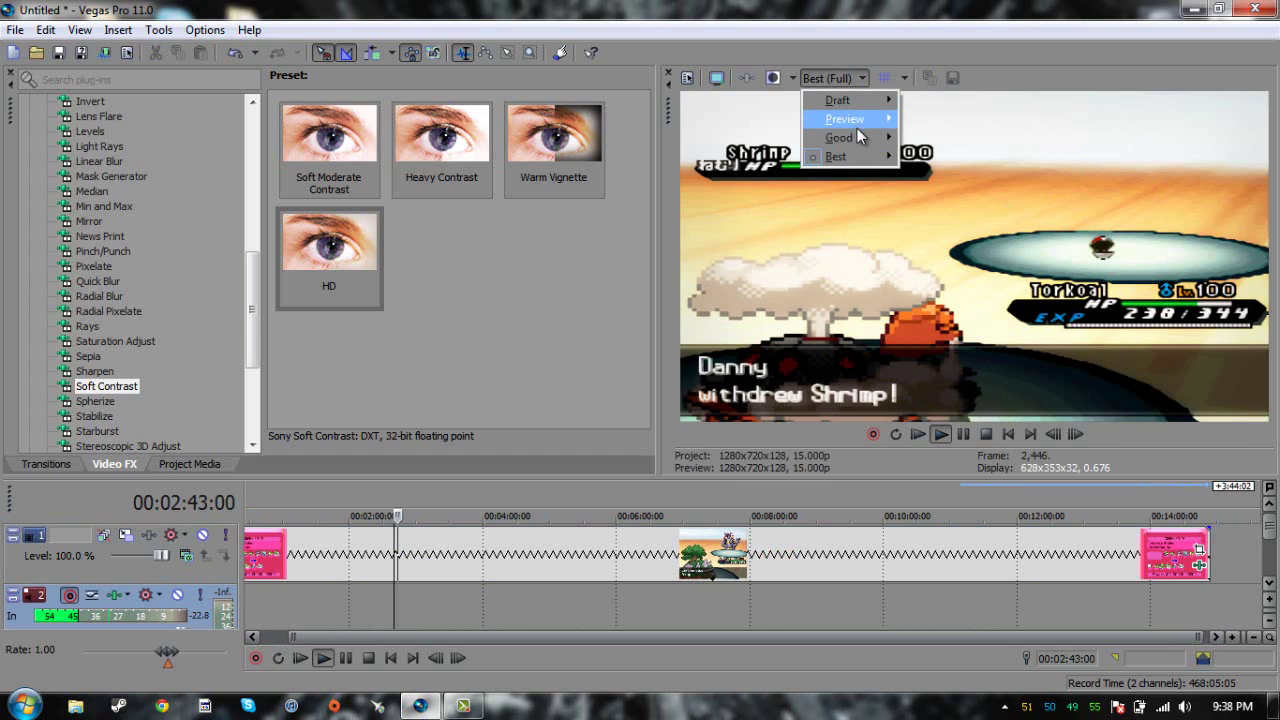
mouse_move(876, 137)
click(955, 142)
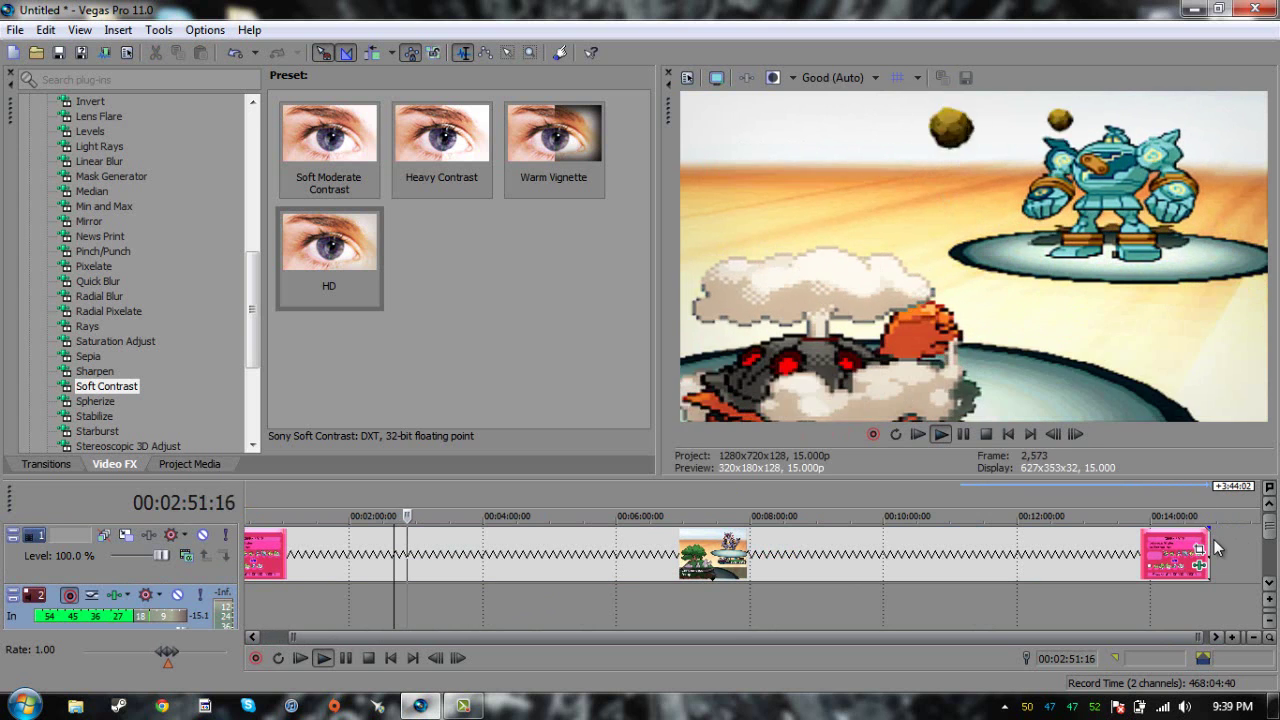
Shorten the battle clip's end so it finishes near 00:06:43.
drag(1210, 548, 815, 550)
drag(672, 531, 668, 533)
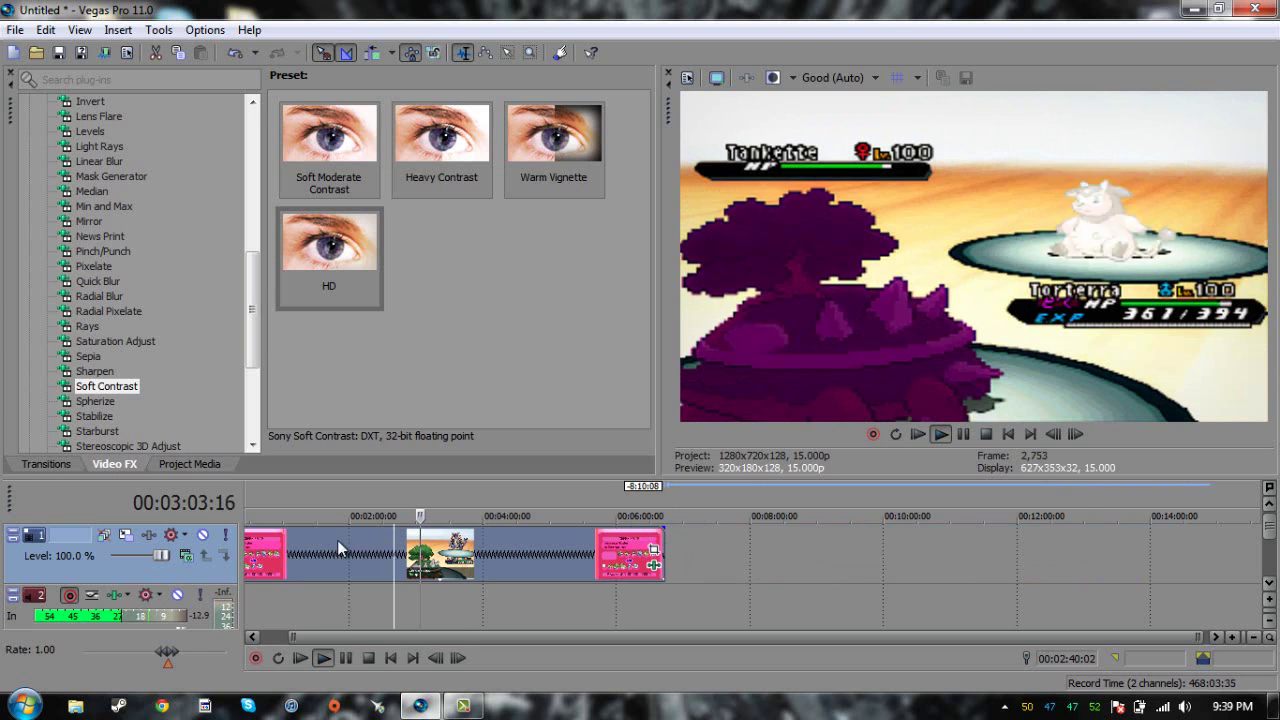
drag(353, 640, 694, 563)
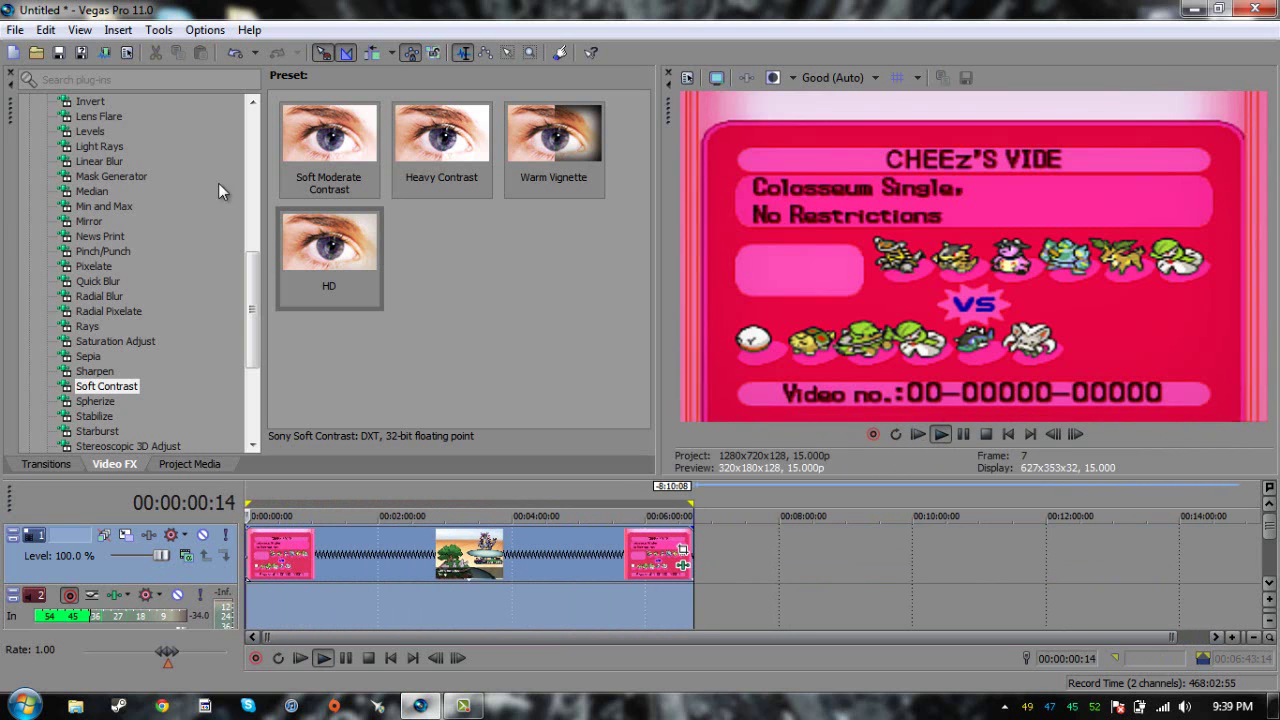
Start Render As and choose the QuickTime 7 (*.mov) output format.
click(15, 29)
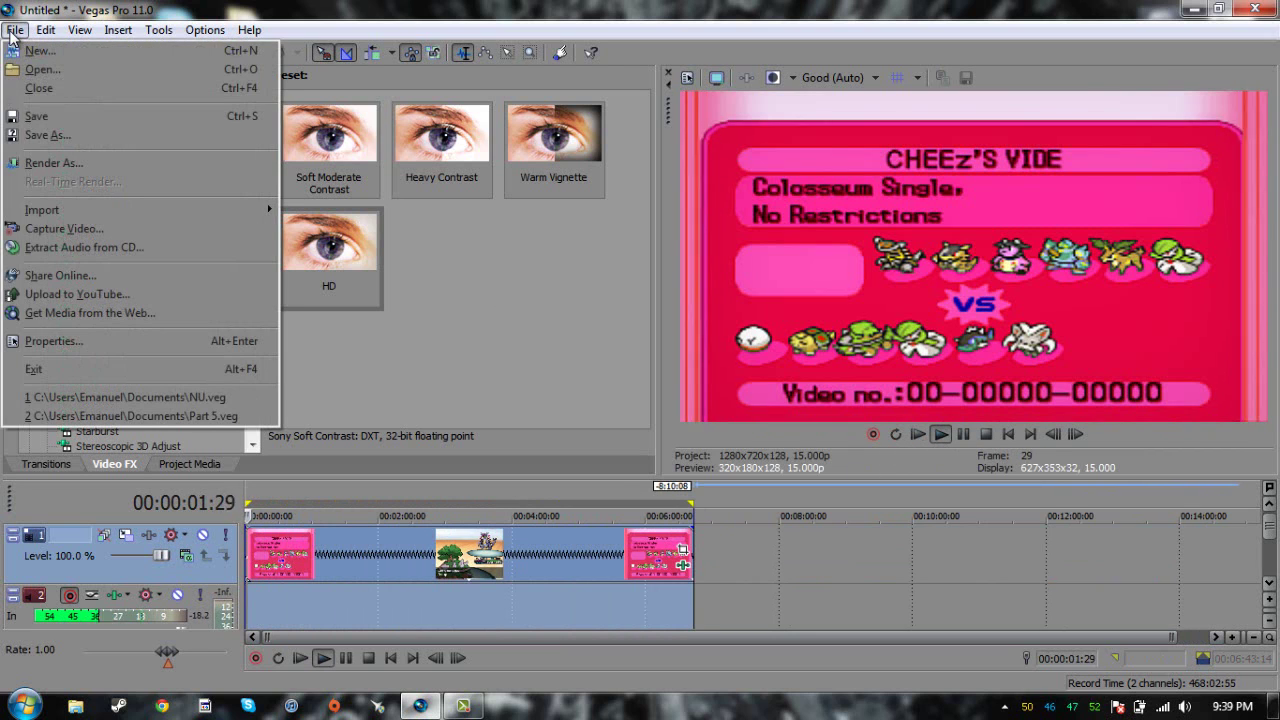
click(54, 163)
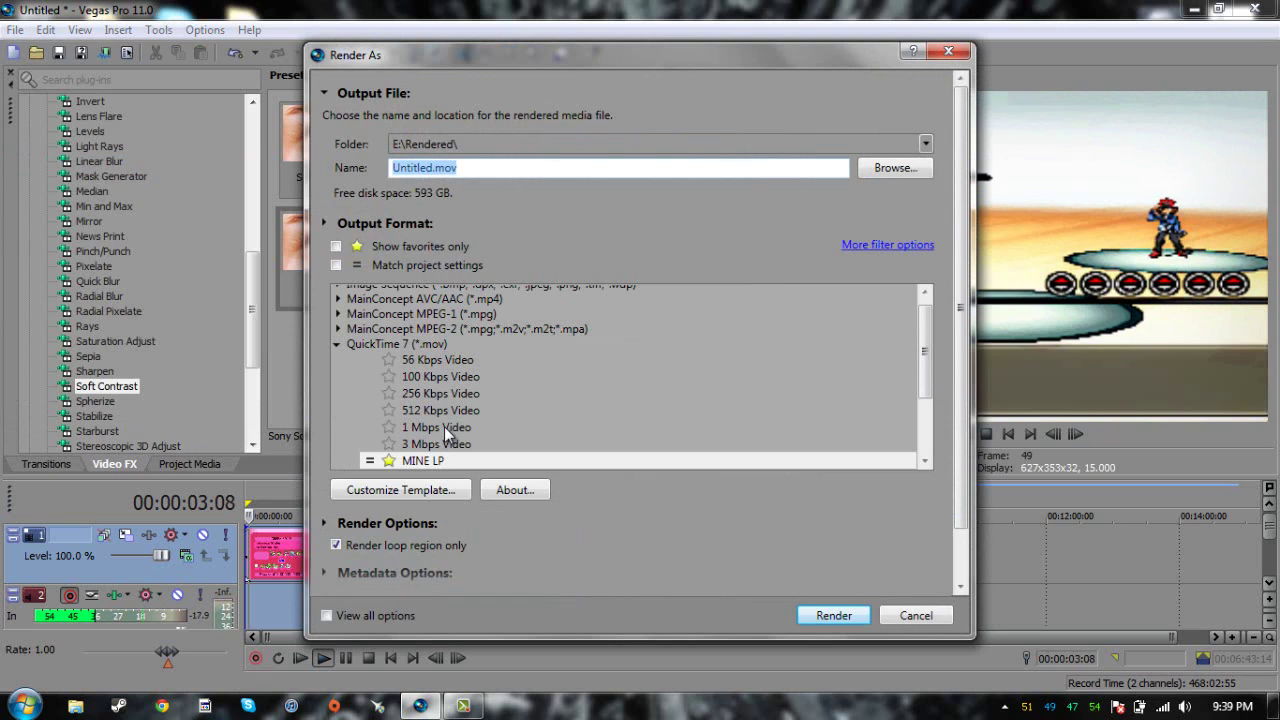
click(428, 300)
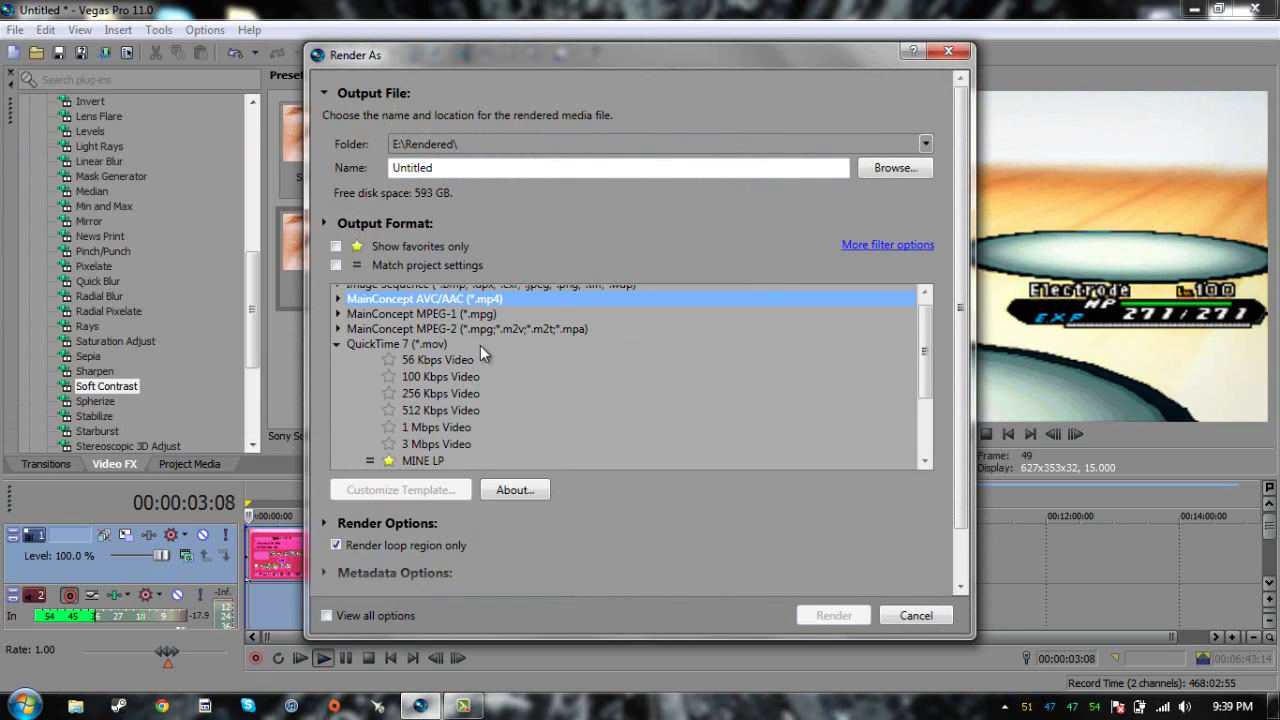
click(368, 345)
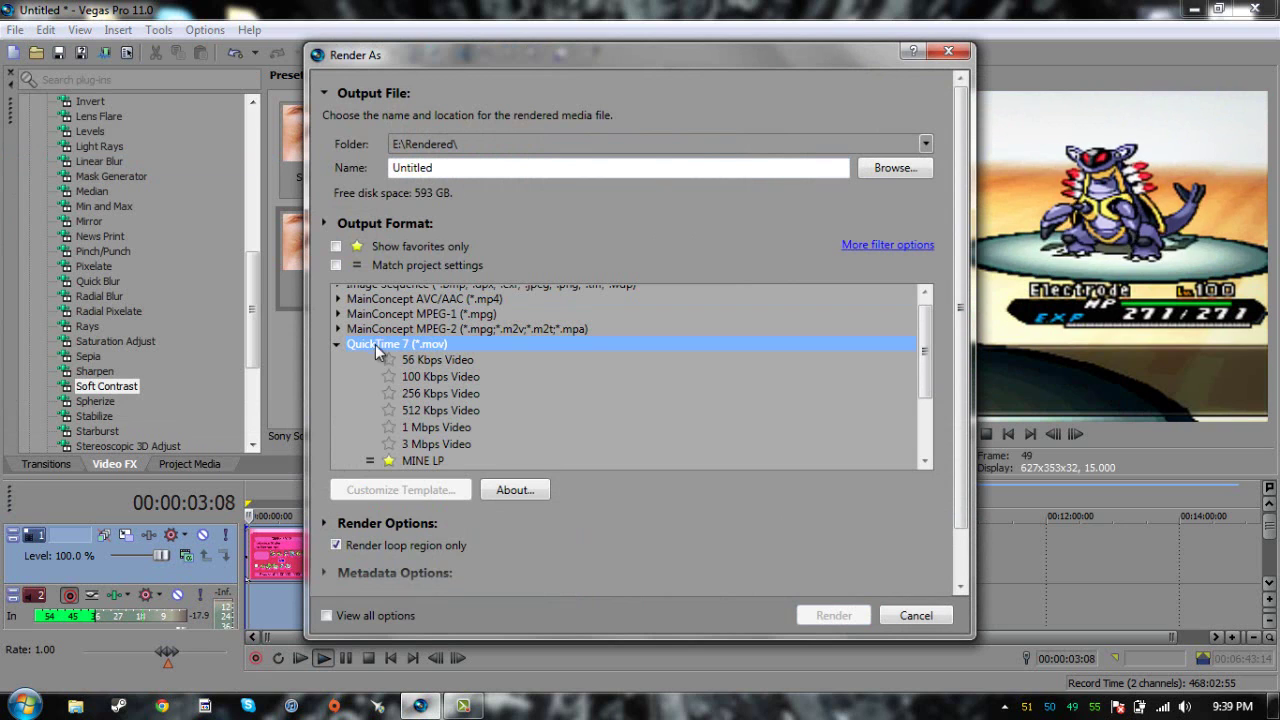
Select the 512 Kbps Video template and bring up its custom settings.
drag(917, 343, 940, 406)
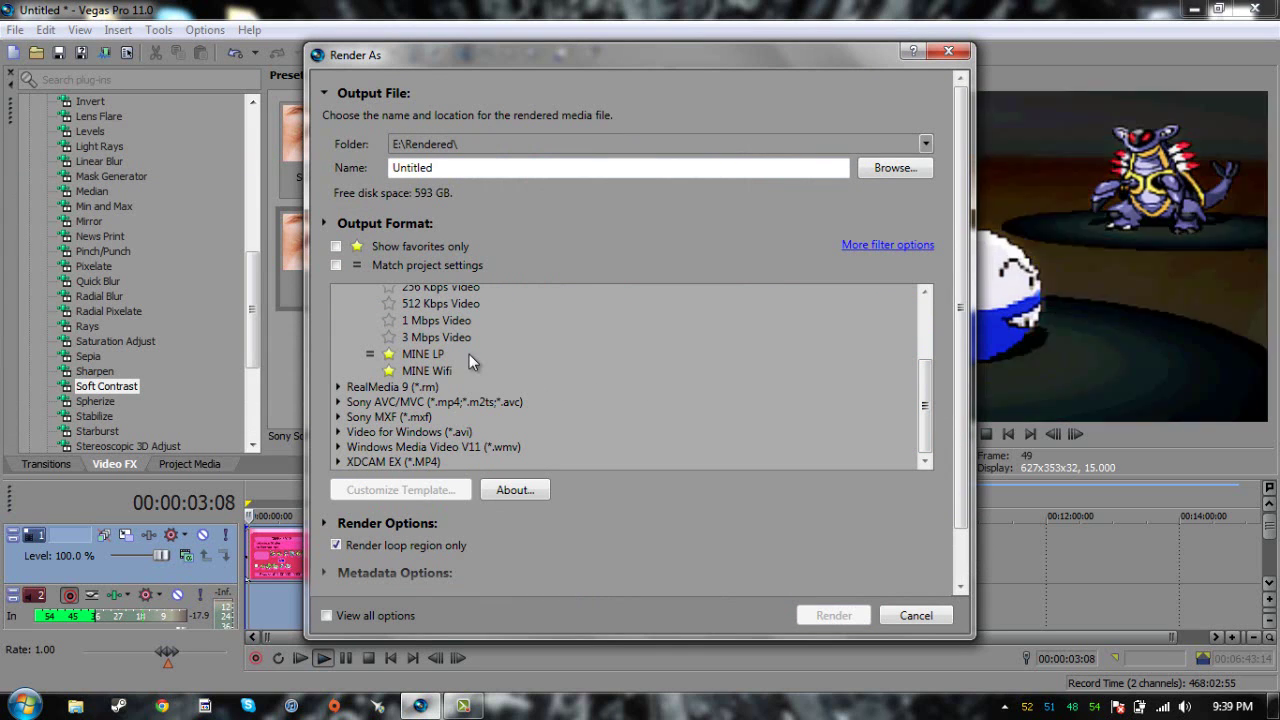
click(417, 376)
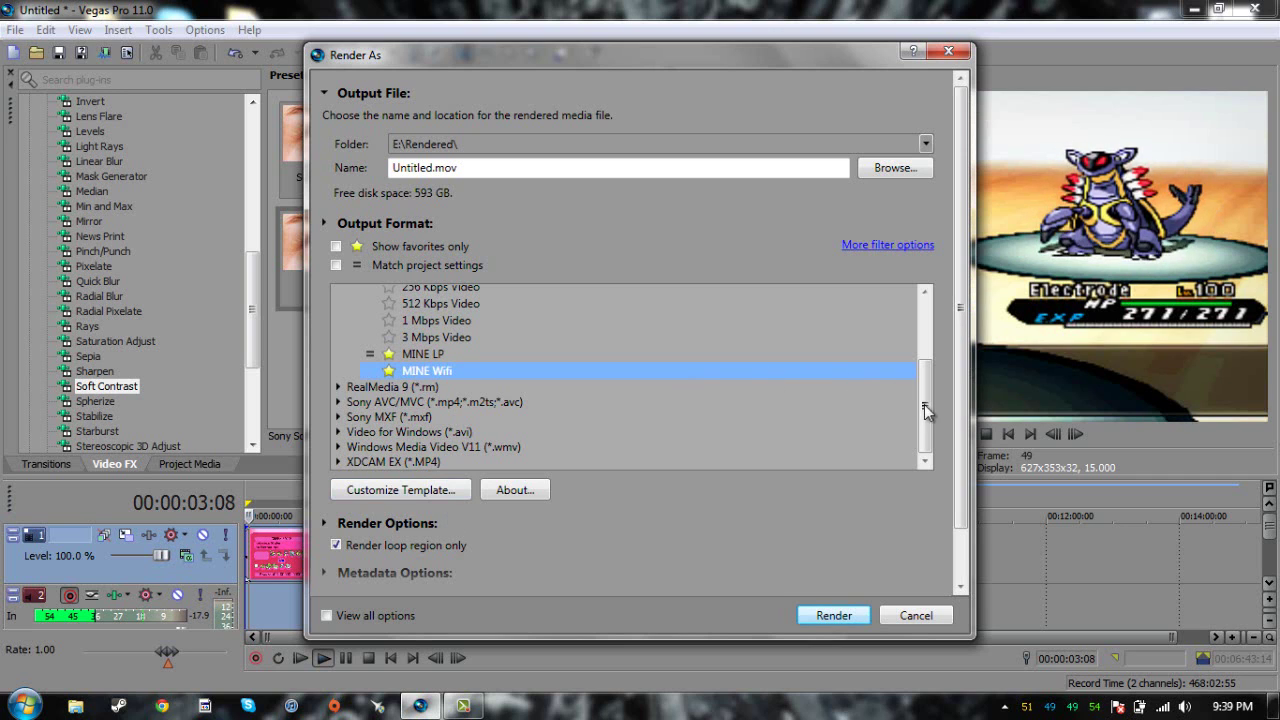
drag(931, 413, 926, 367)
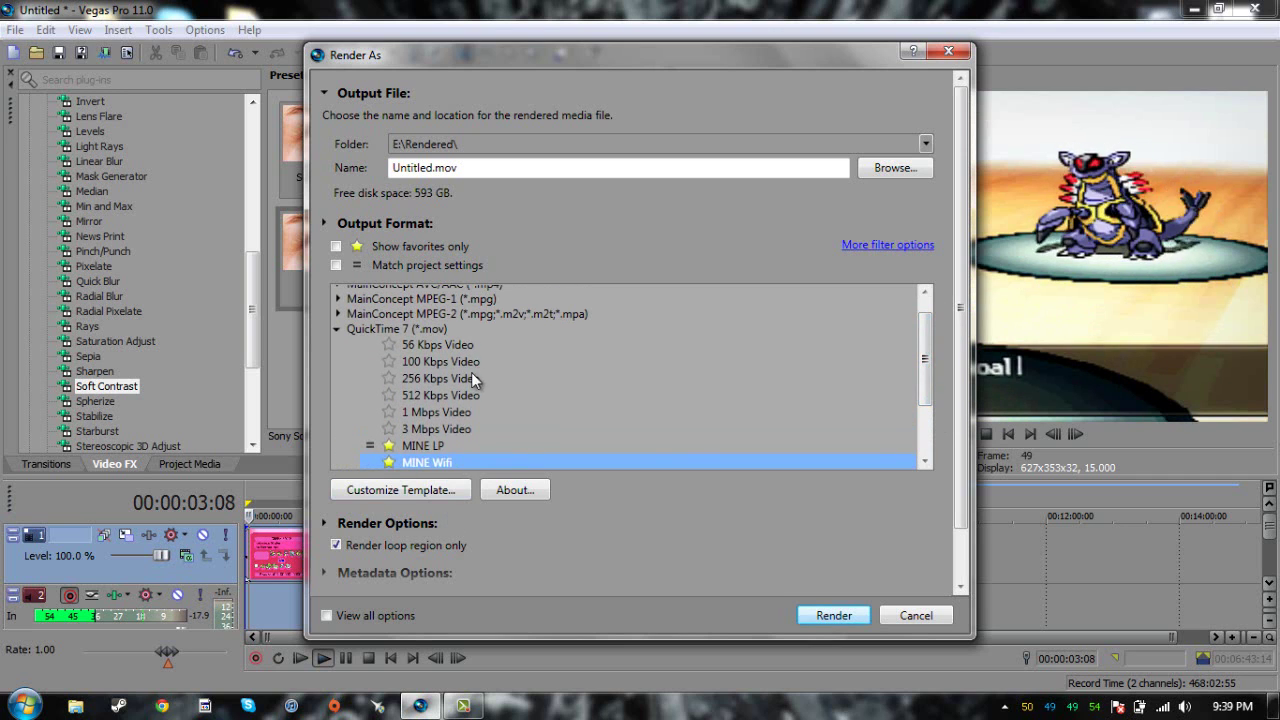
click(431, 396)
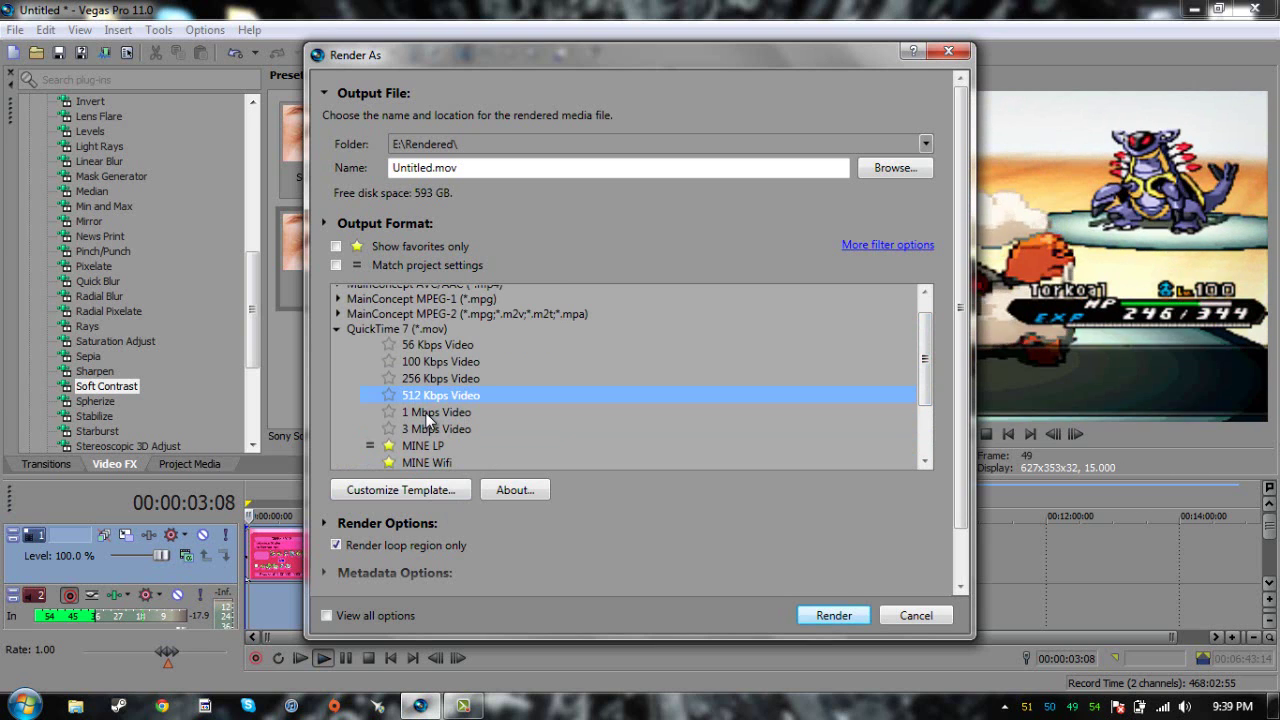
click(445, 490)
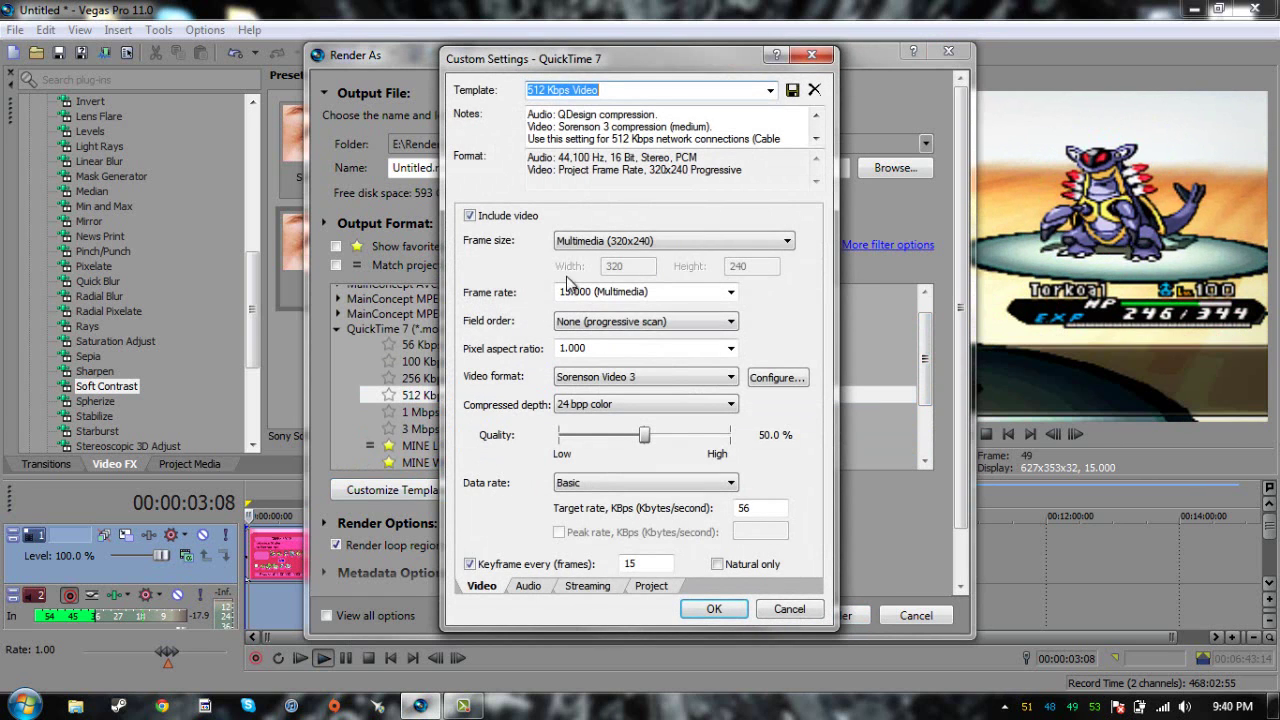
Set the 512 Kbps template to 1280x720 at 15 fps with Sorenson Video 3, then close it.
click(580, 245)
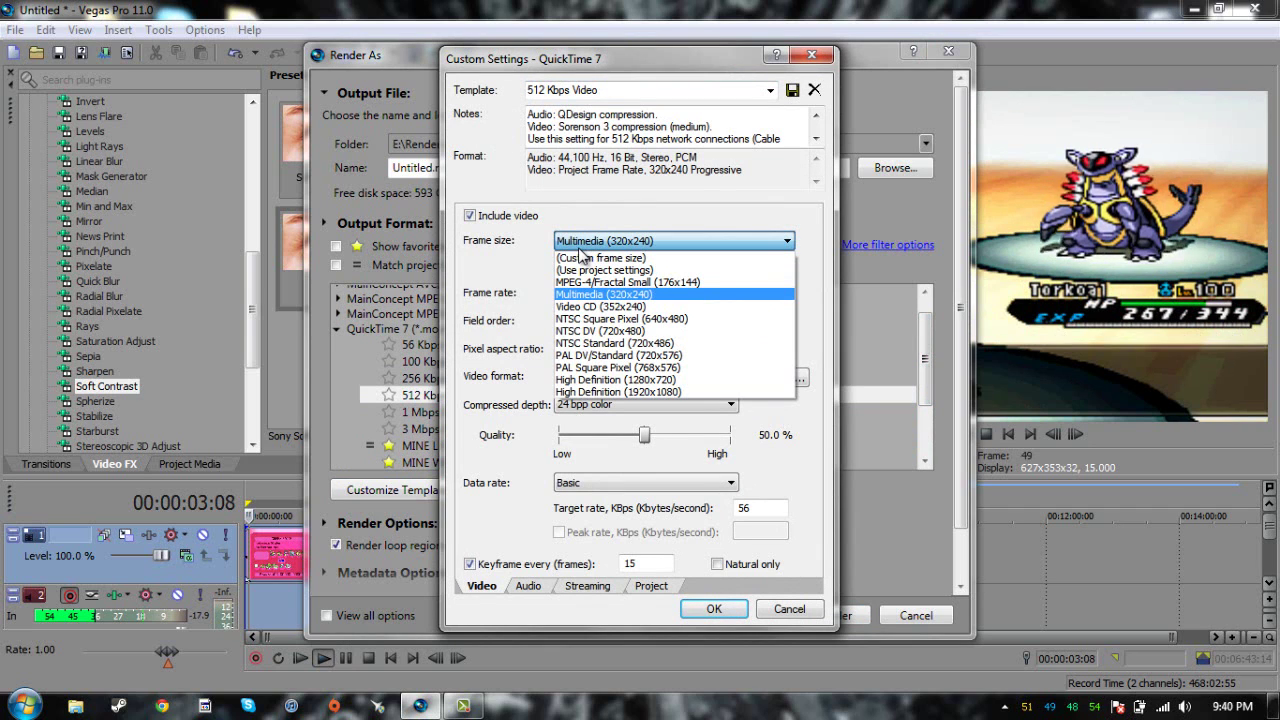
click(636, 381)
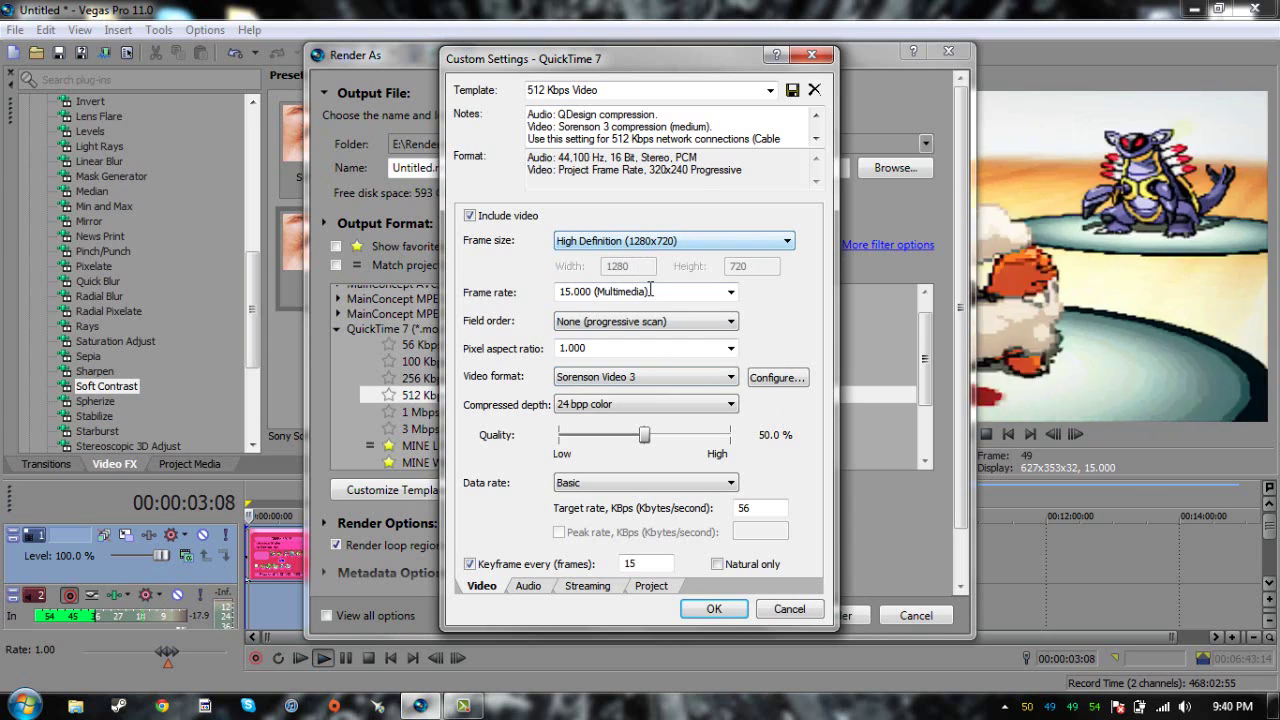
click(564, 291)
click(647, 292)
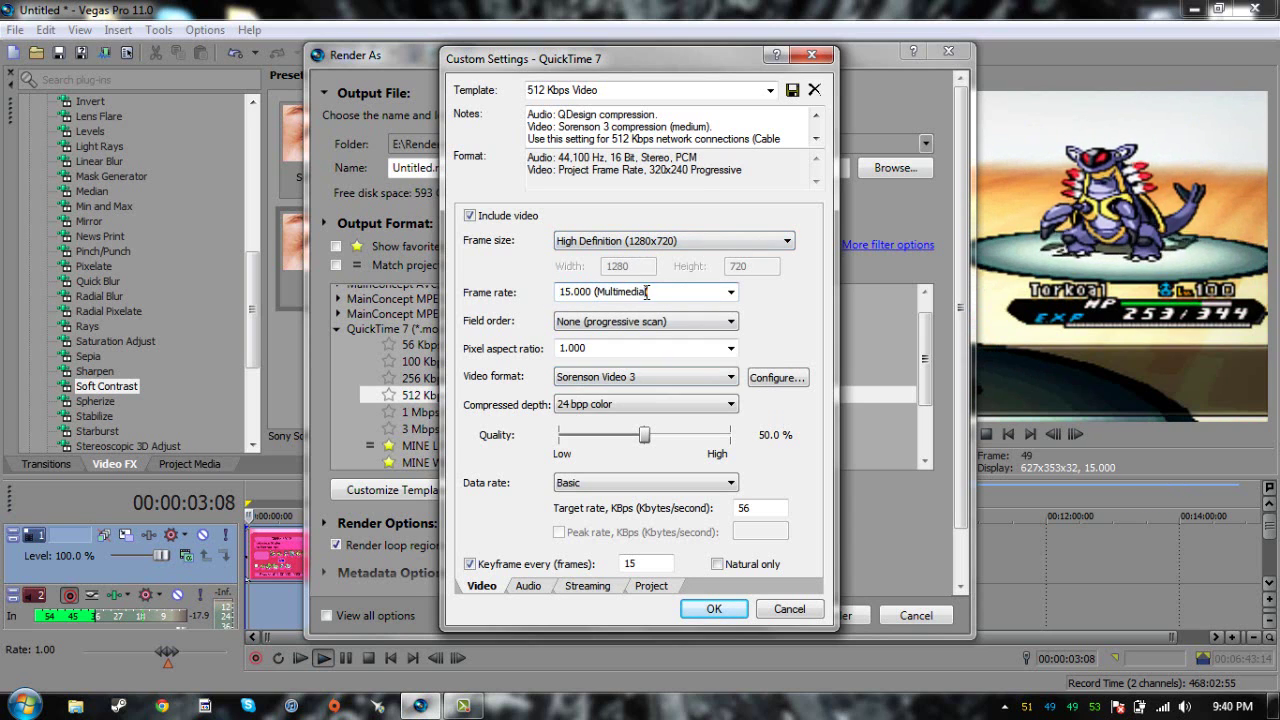
click(648, 377)
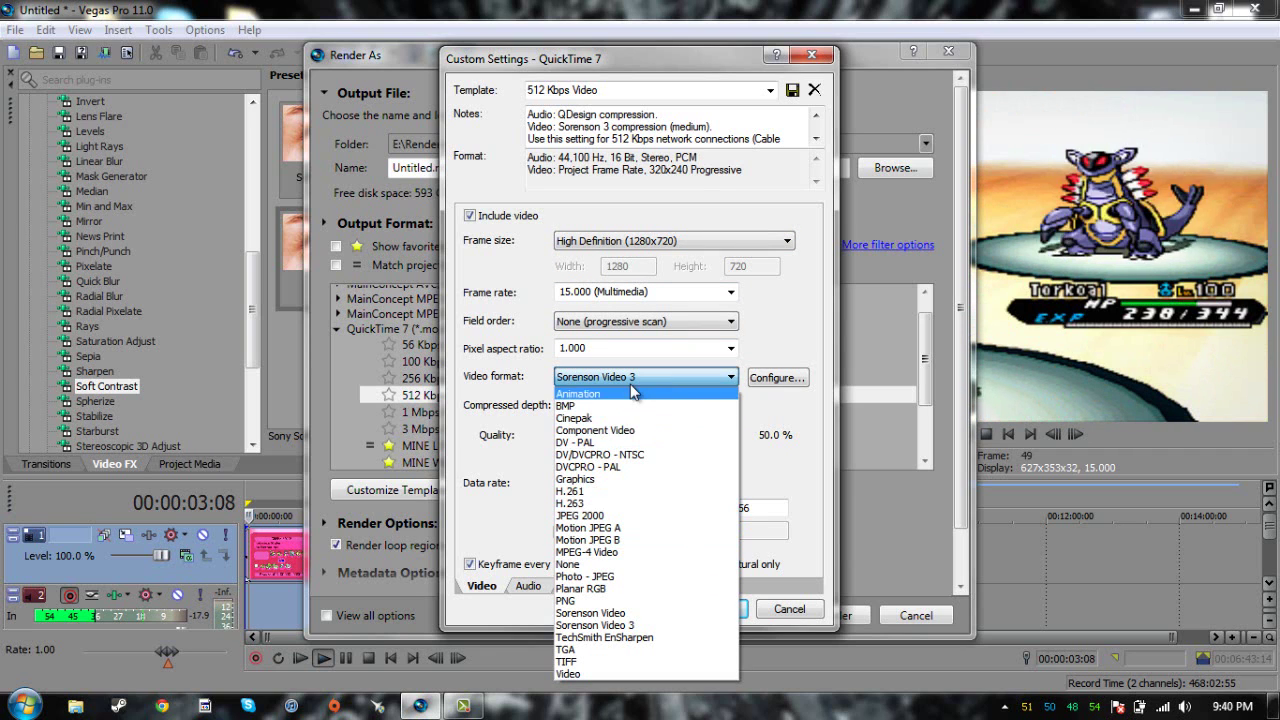
click(458, 376)
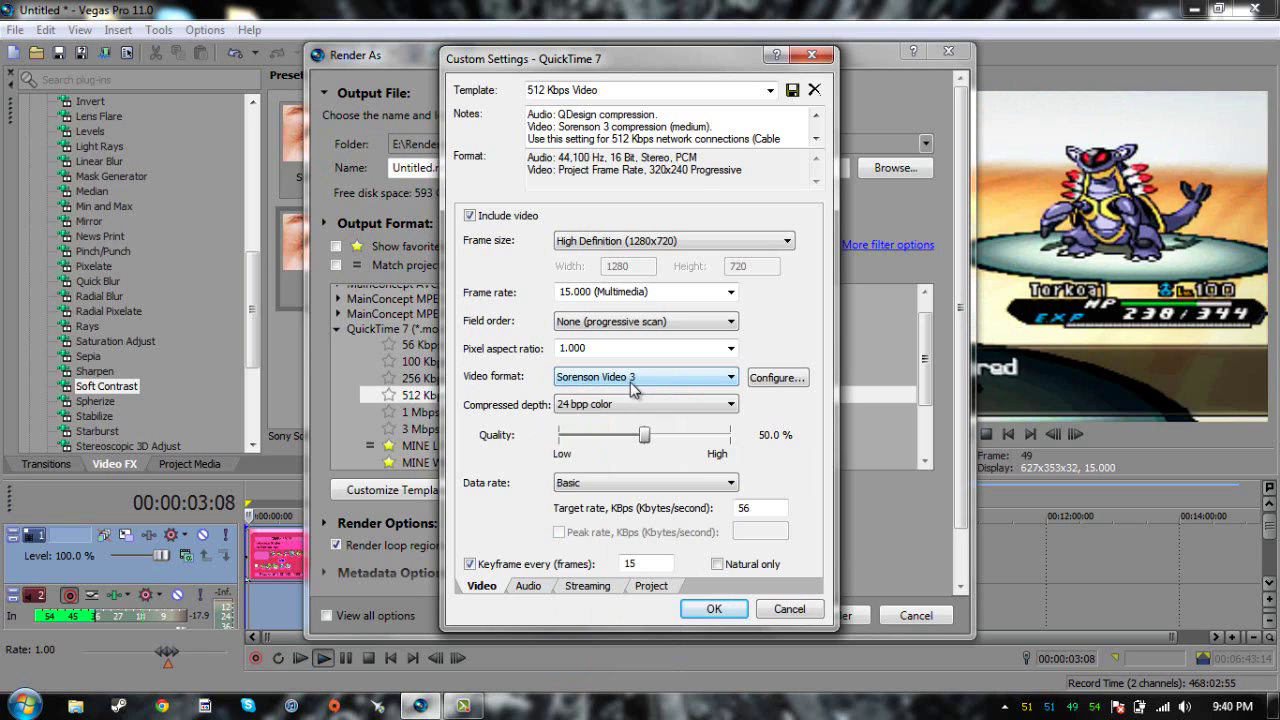
click(803, 59)
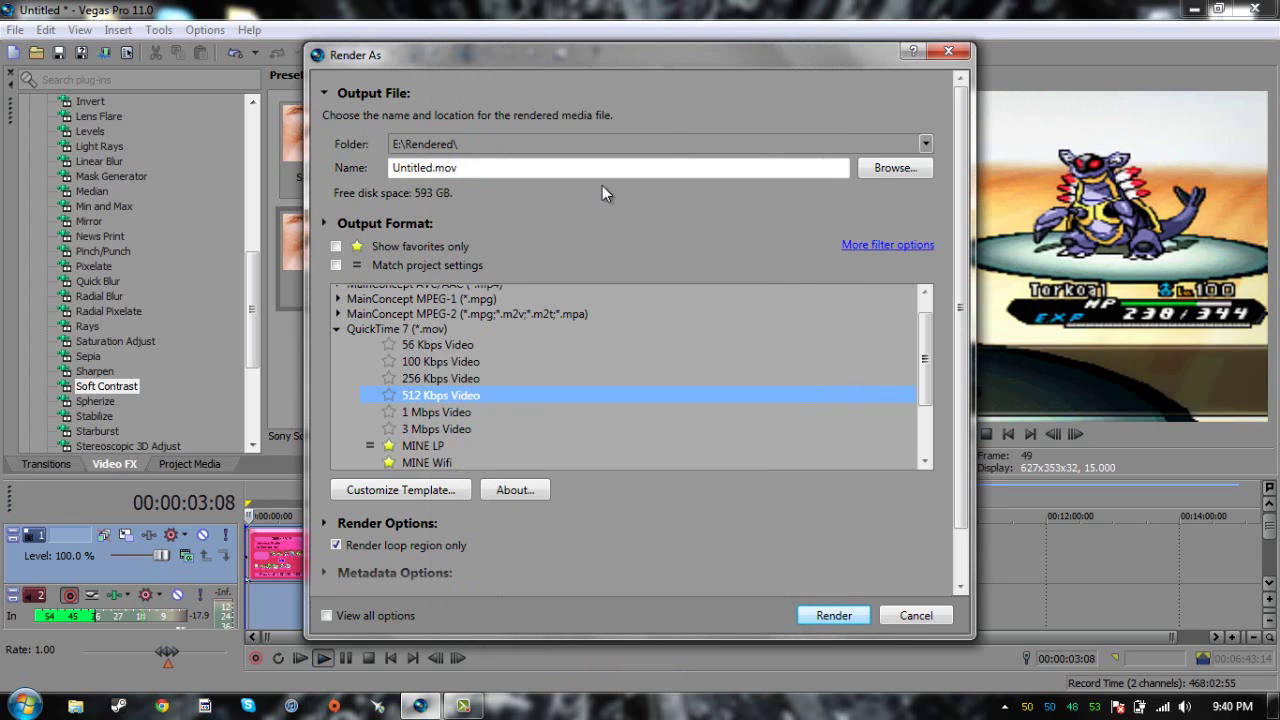
Open the MINE LP template's custom settings, keeping 15 fps and MPEG-4 Video.
click(421, 447)
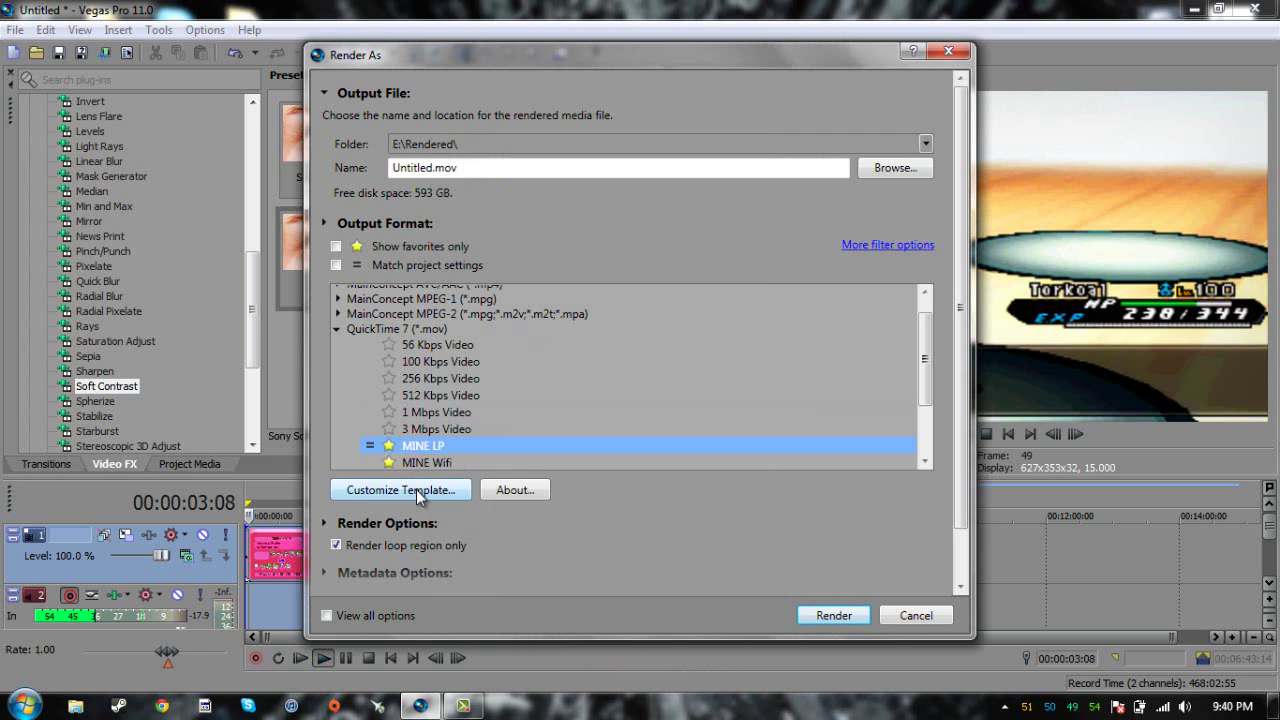
click(418, 497)
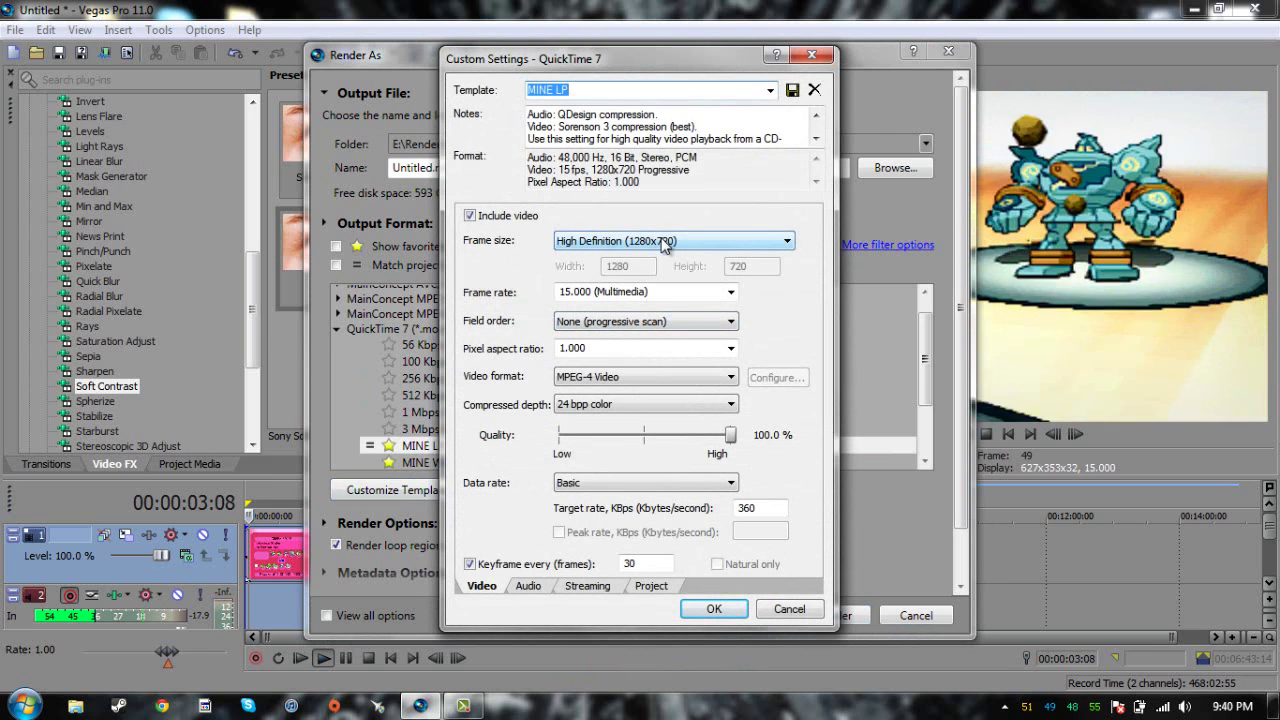
click(565, 293)
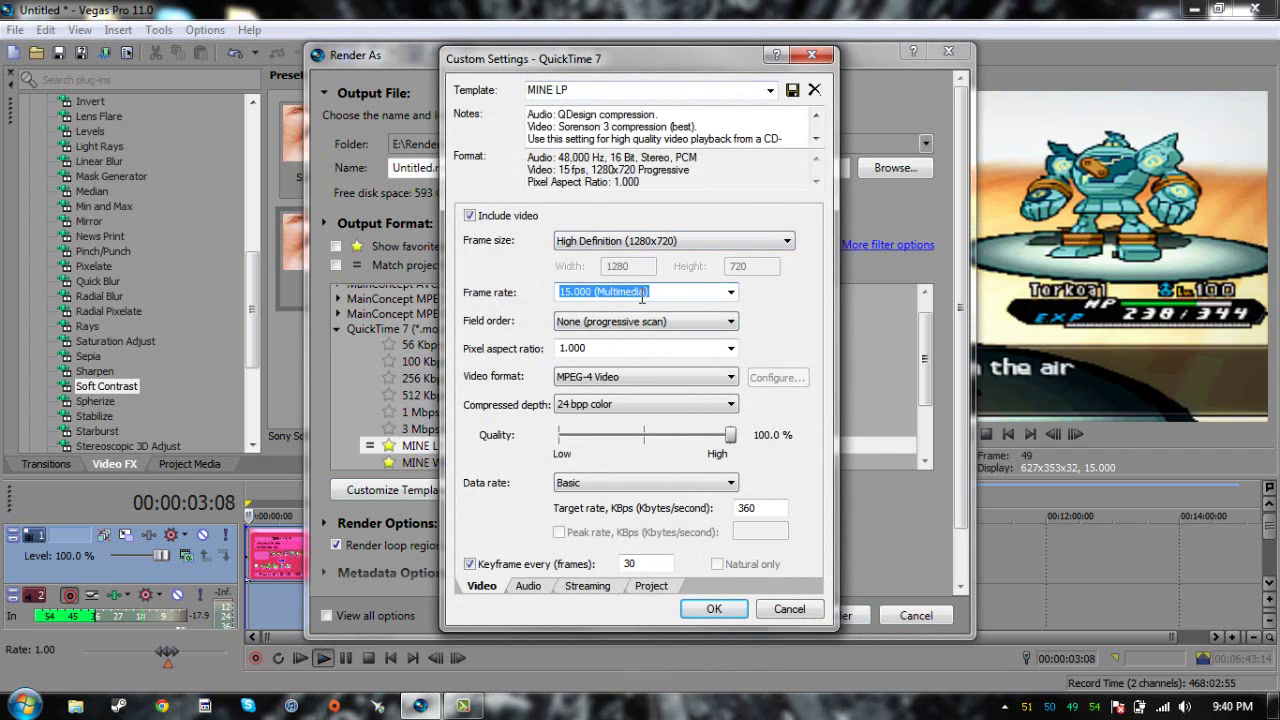
click(589, 378)
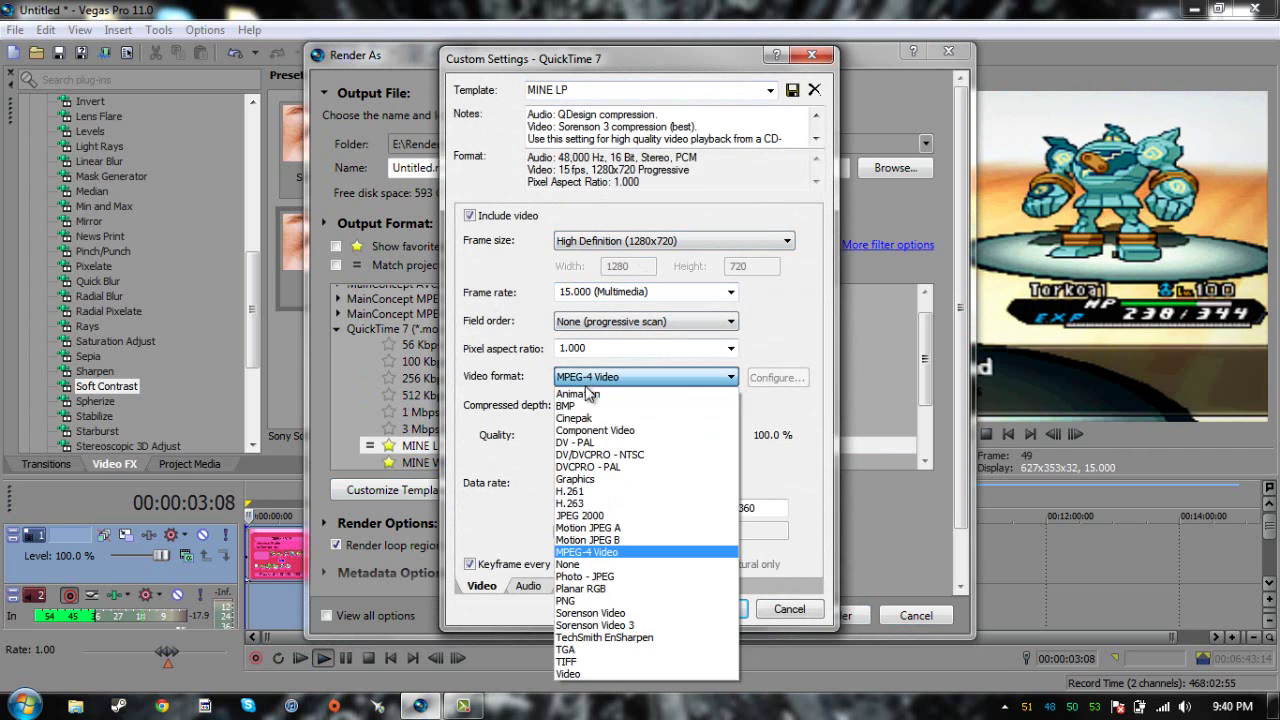
click(587, 552)
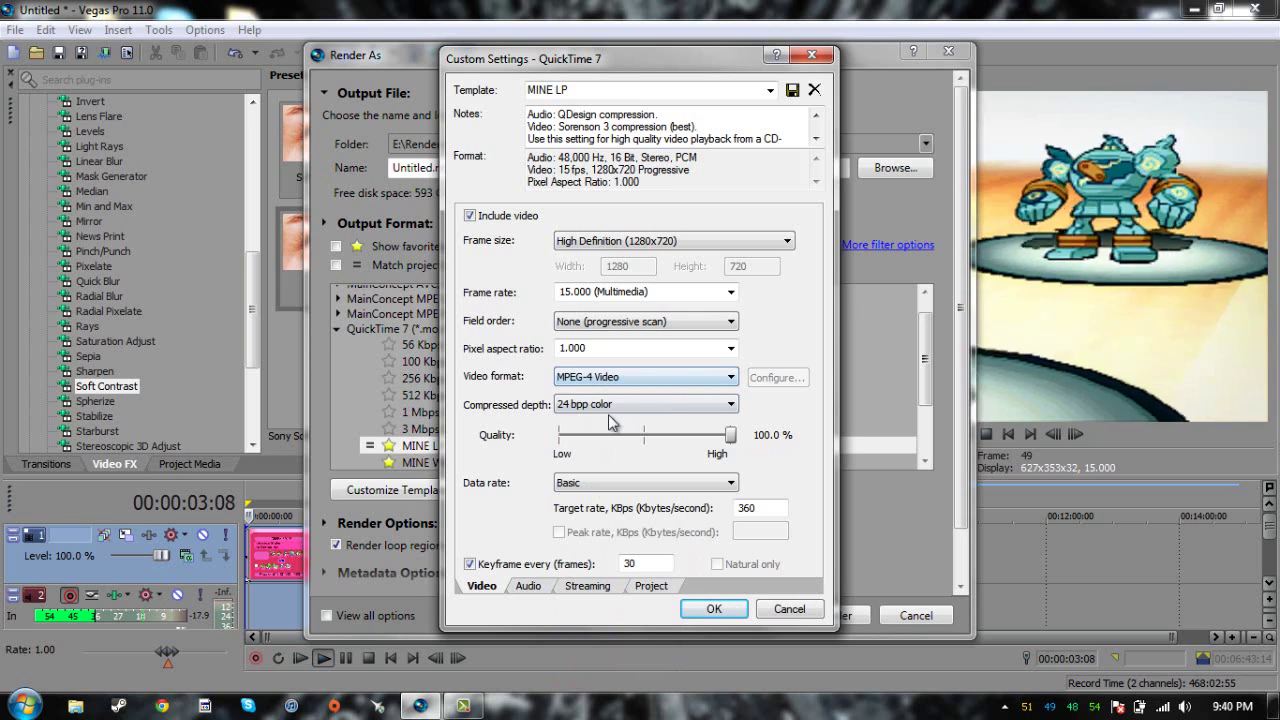
Keep MINE LP's 24 bpp colour depth and Basic data rate.
click(609, 405)
click(609, 407)
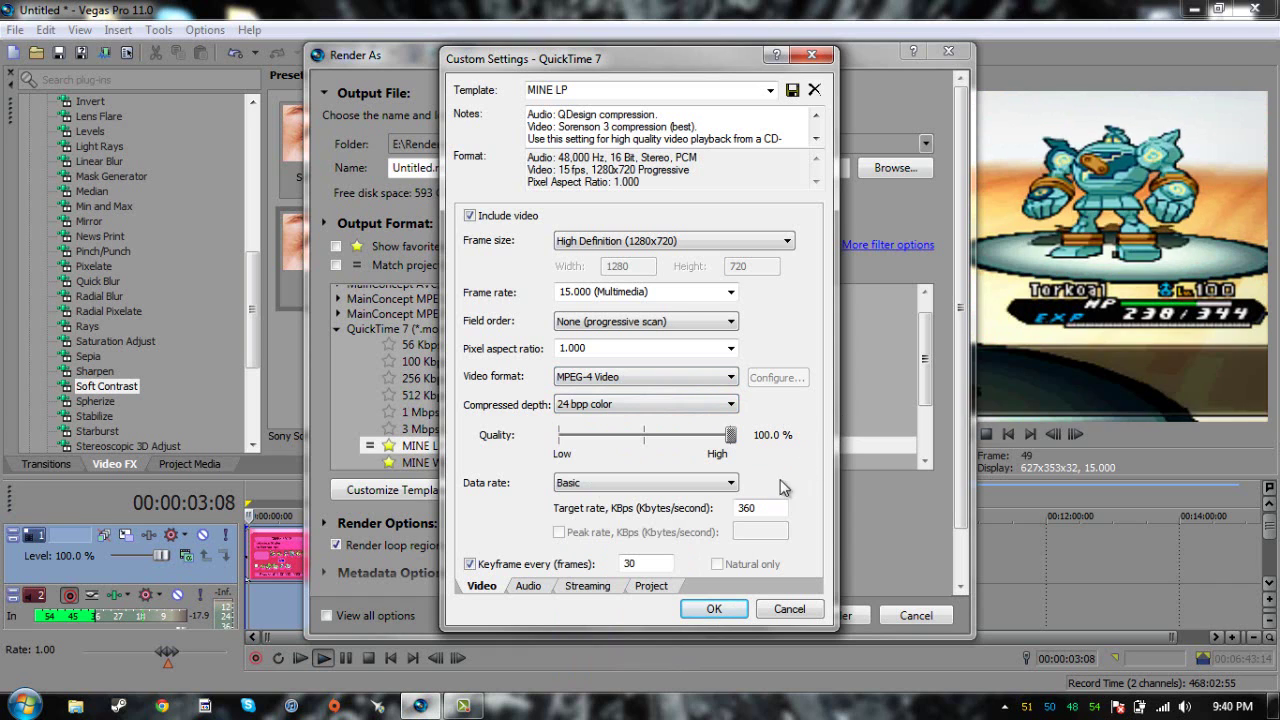
click(731, 487)
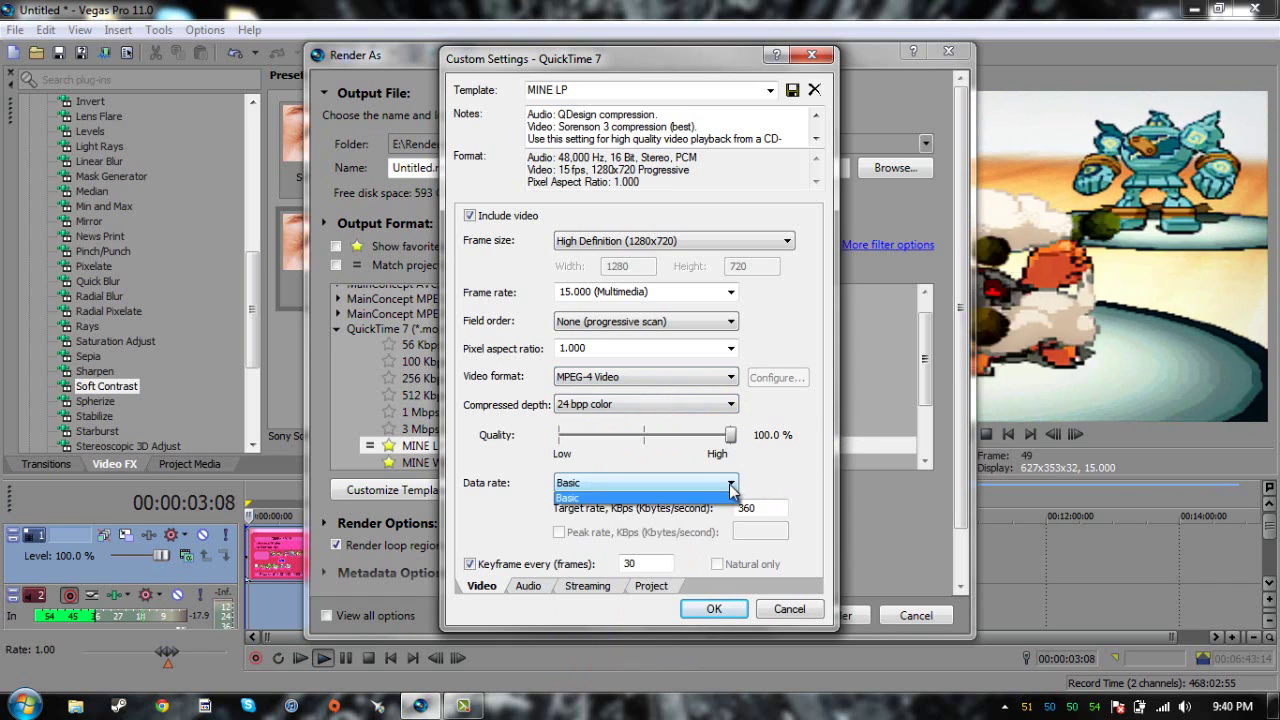
click(737, 489)
click(523, 588)
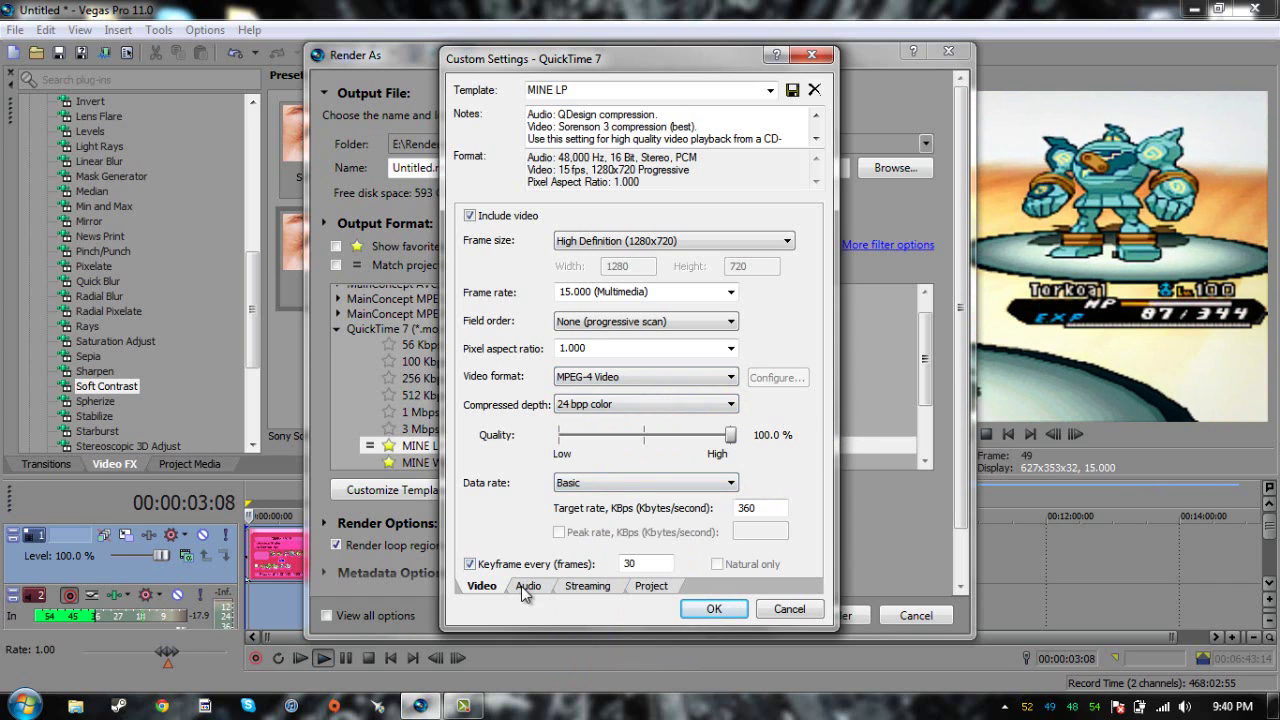
Keep MPEG 4 Low Complexity AAC as the template's audio format.
click(528, 586)
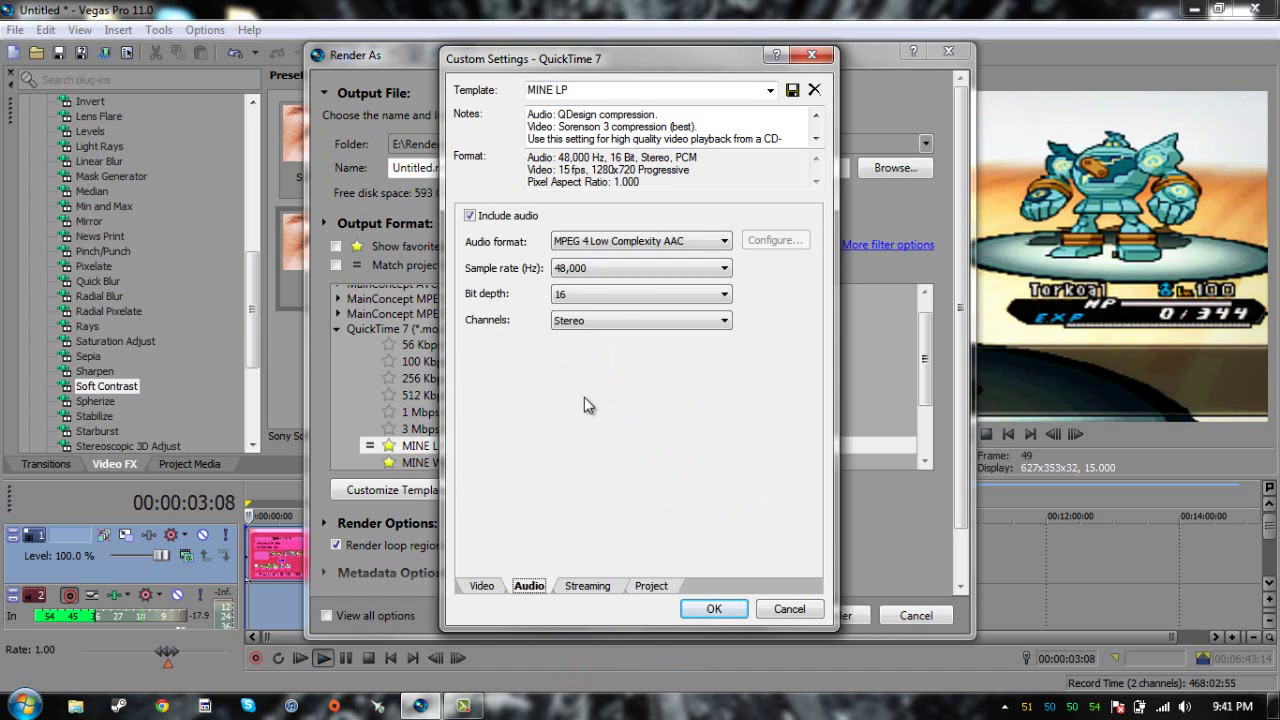
click(622, 242)
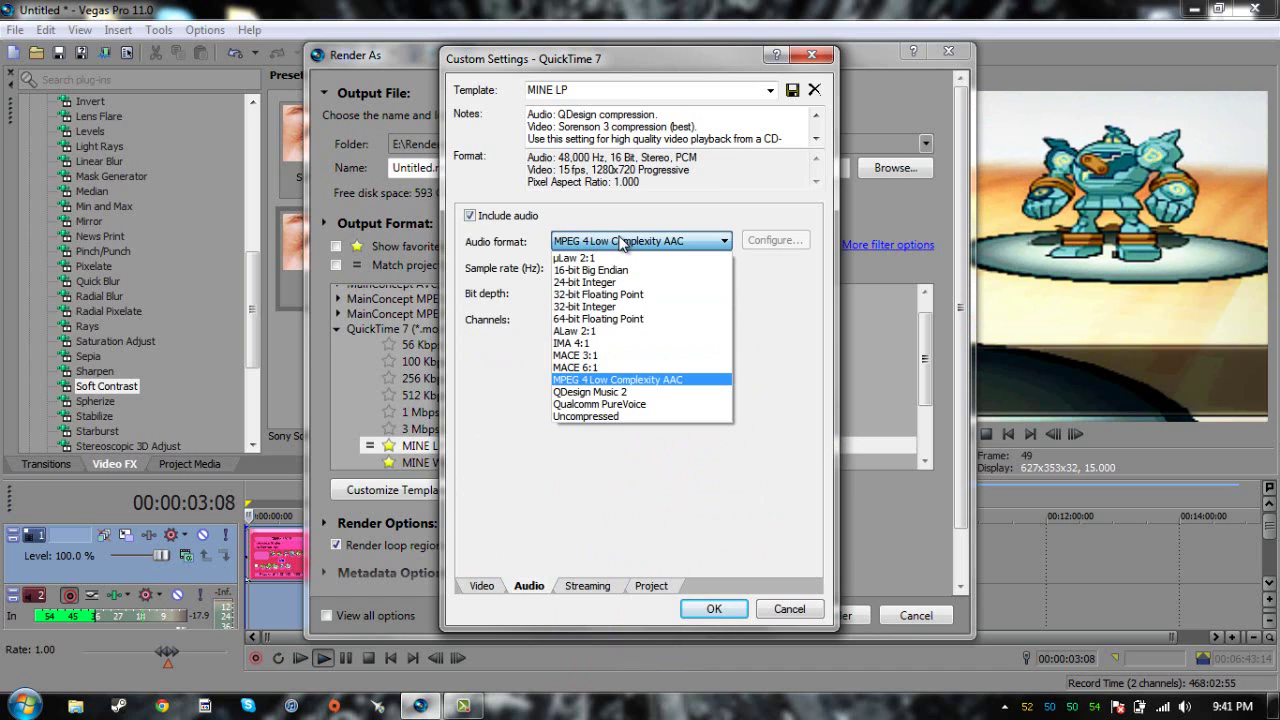
click(606, 381)
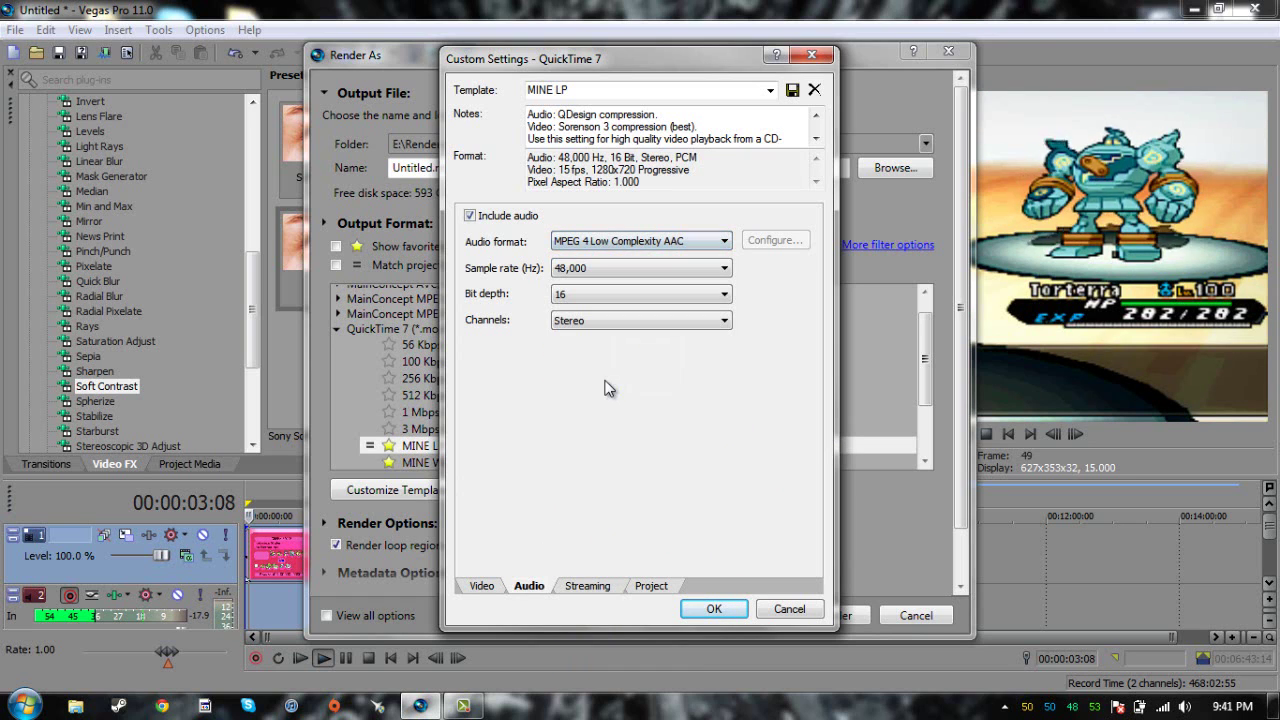
Keep Fast start streaming optimization and Best video rendering quality.
click(586, 588)
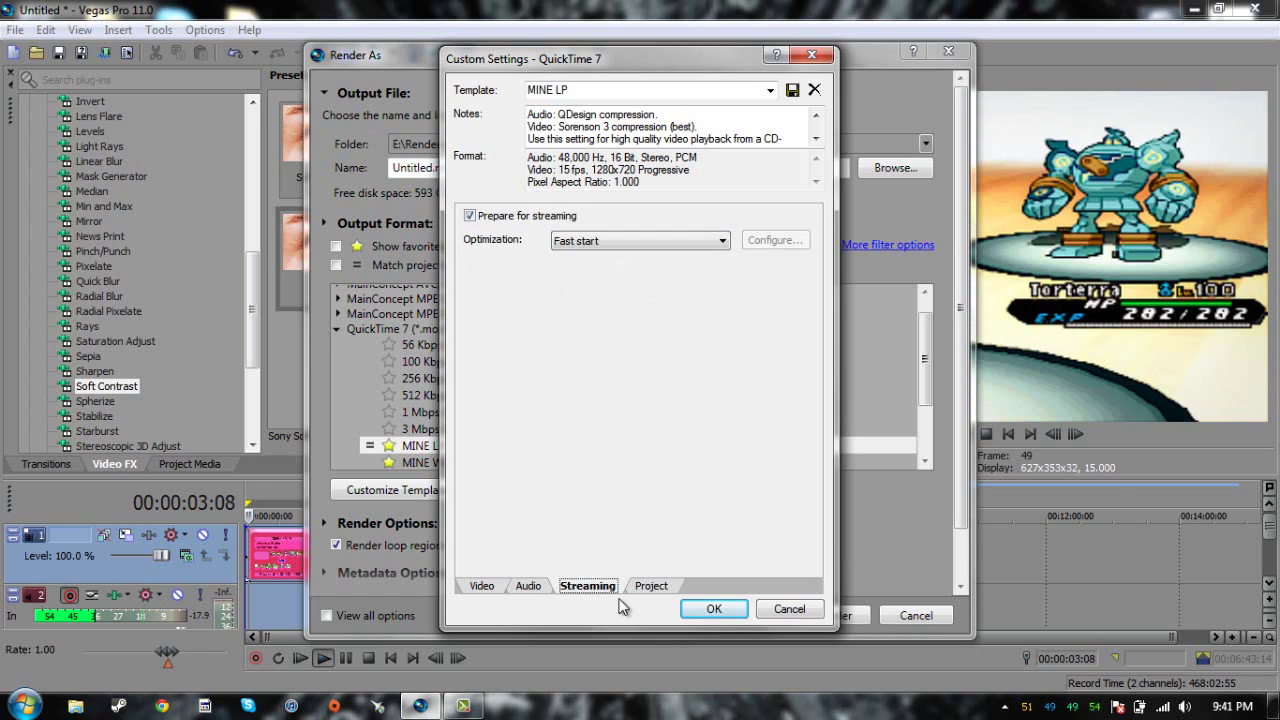
click(645, 243)
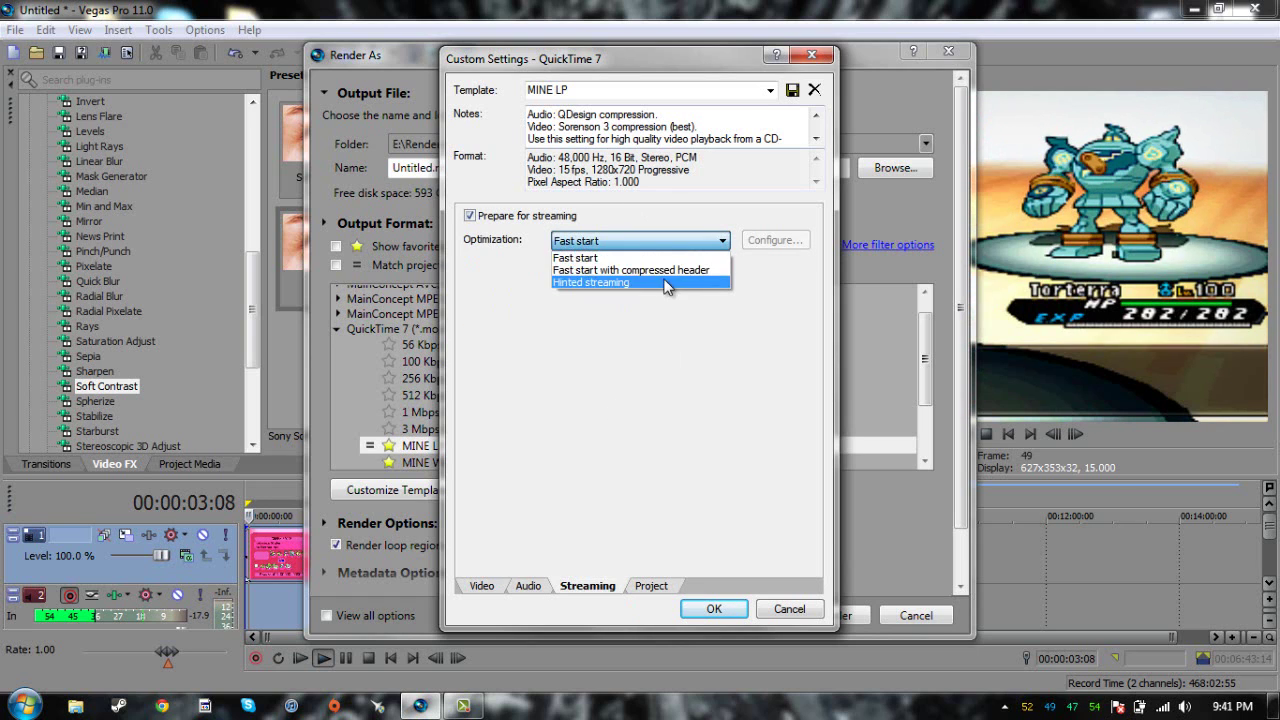
click(640, 258)
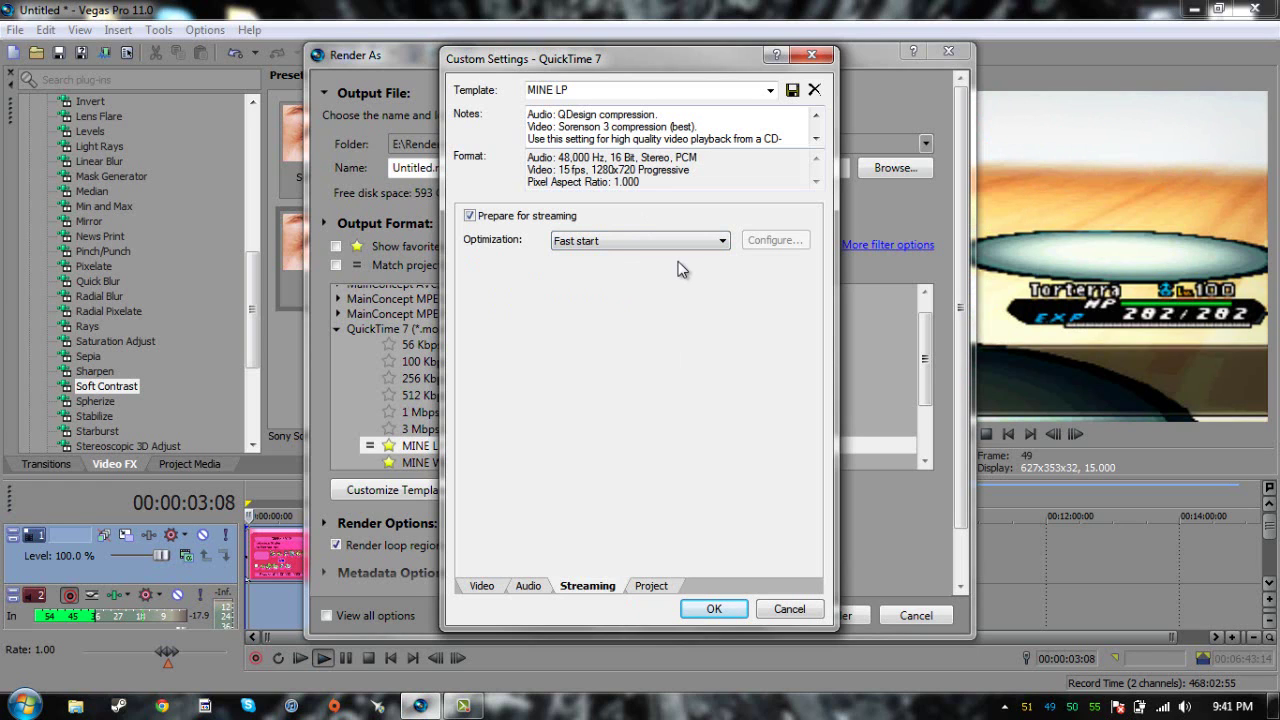
click(650, 587)
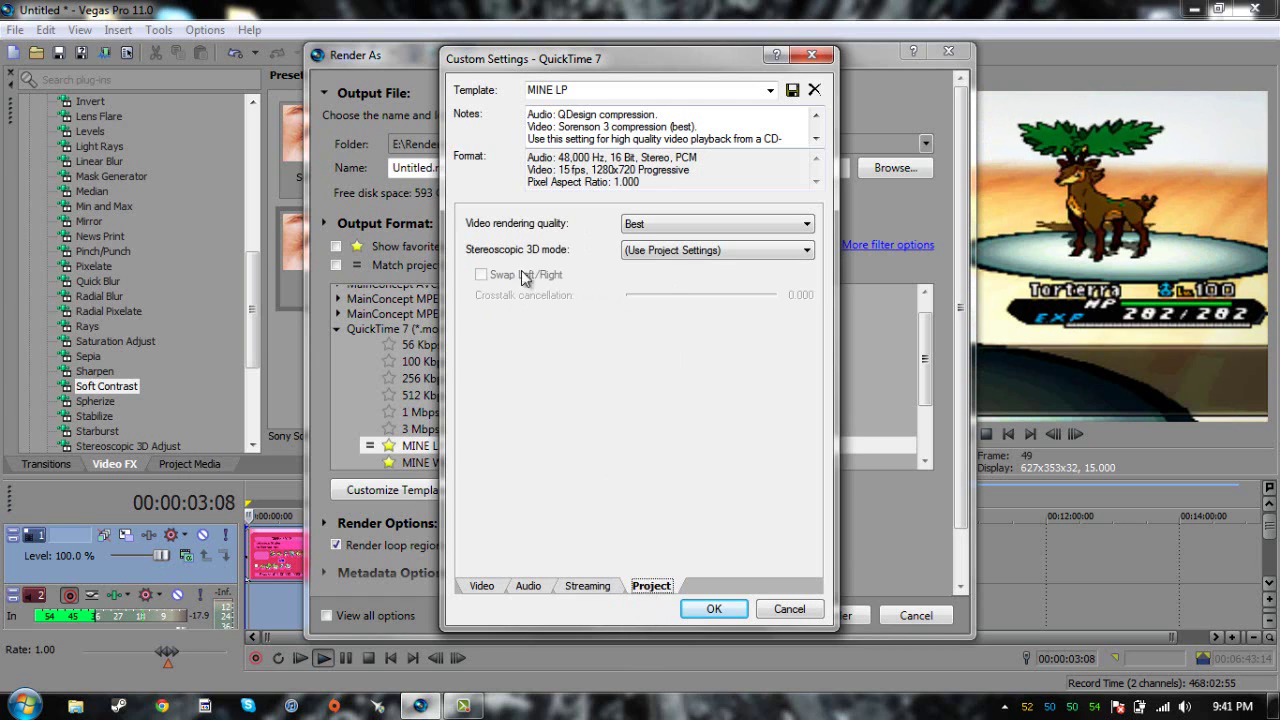
click(684, 220)
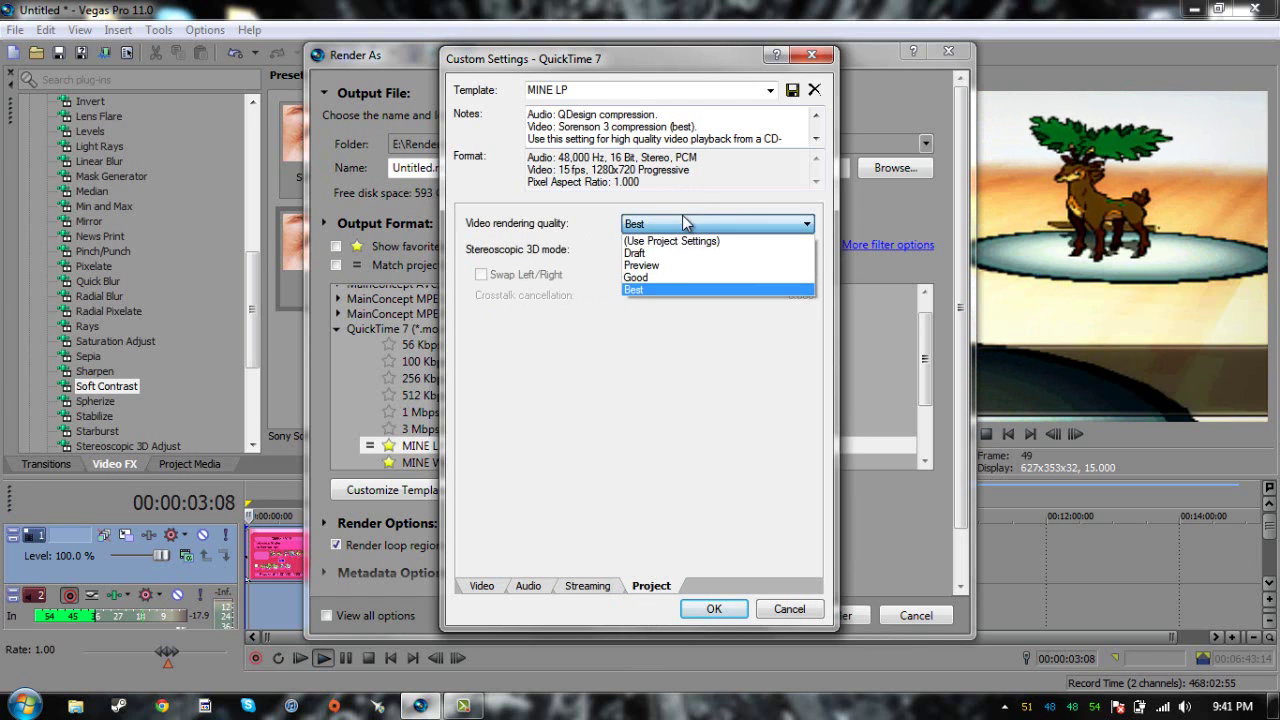
click(669, 289)
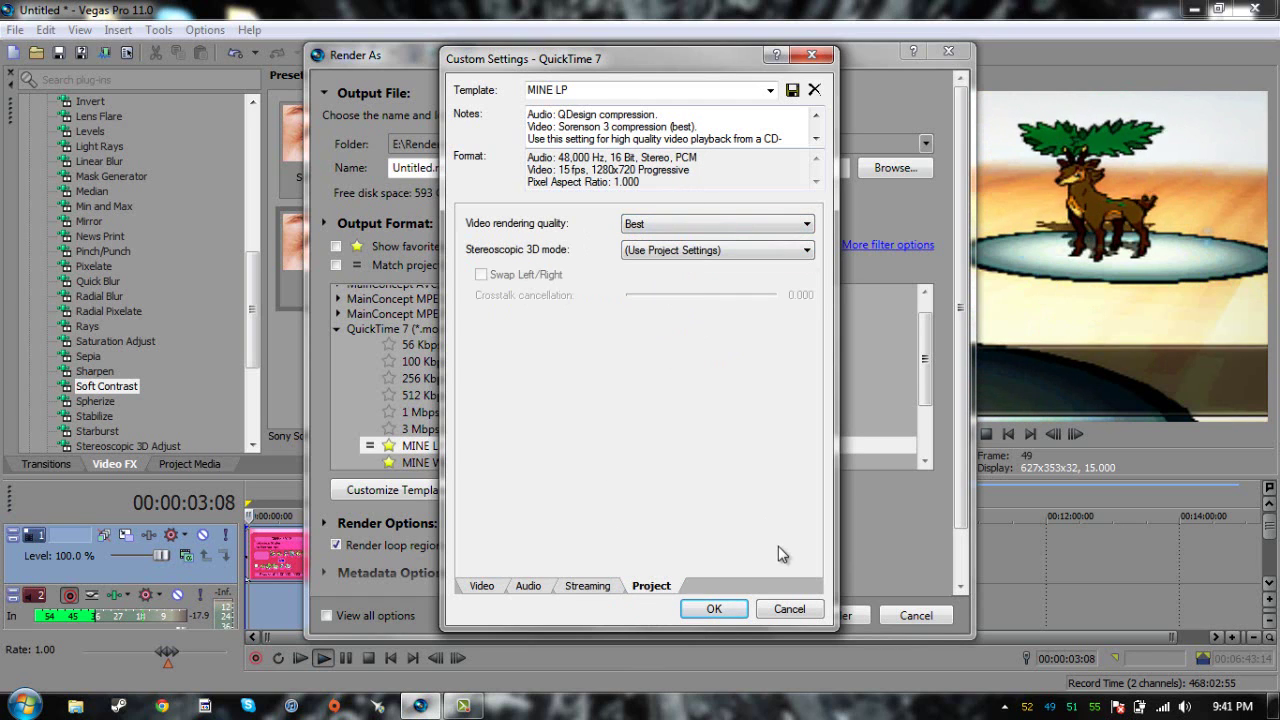
Accept the custom settings and choose the MINE Wifi template.
click(713, 610)
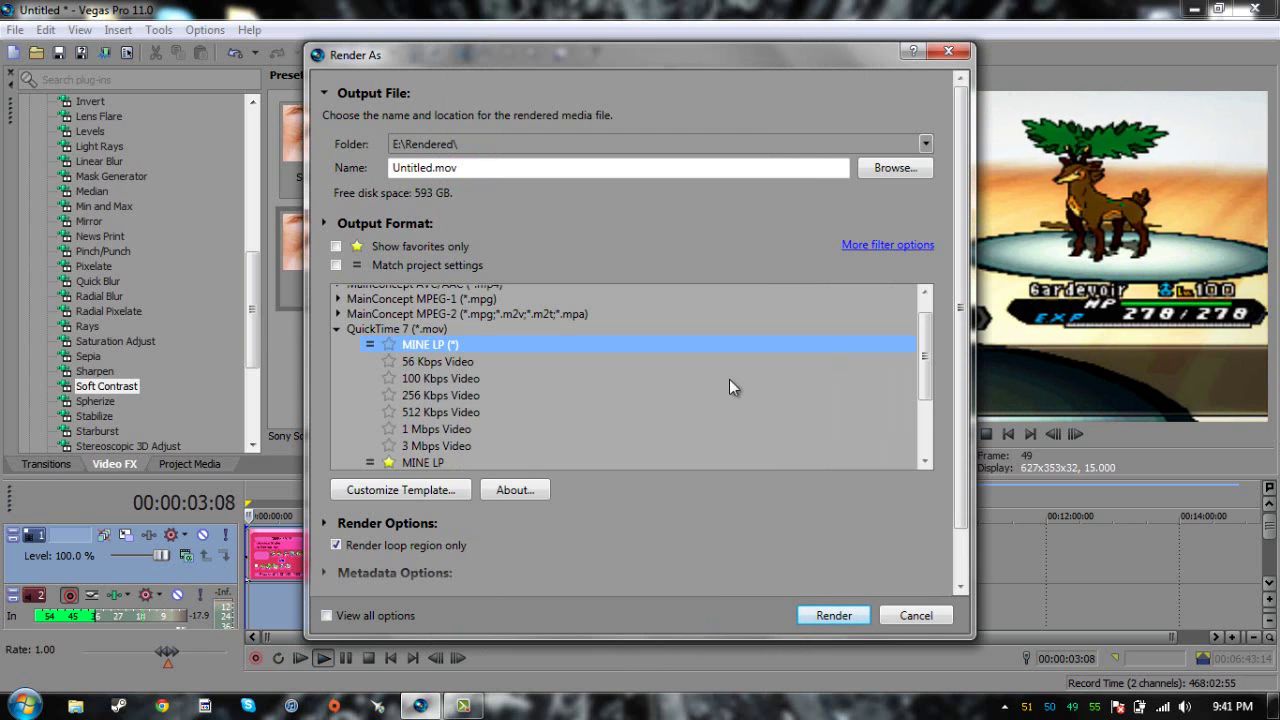
drag(928, 346, 918, 397)
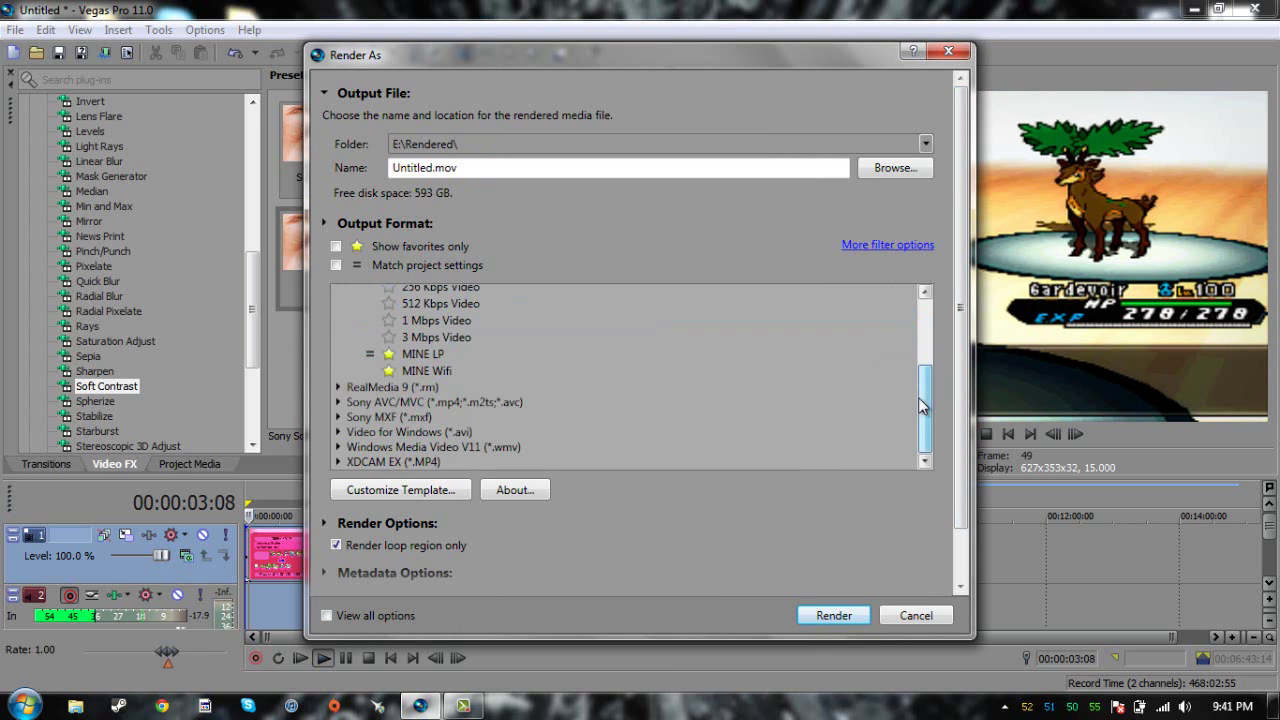
click(428, 356)
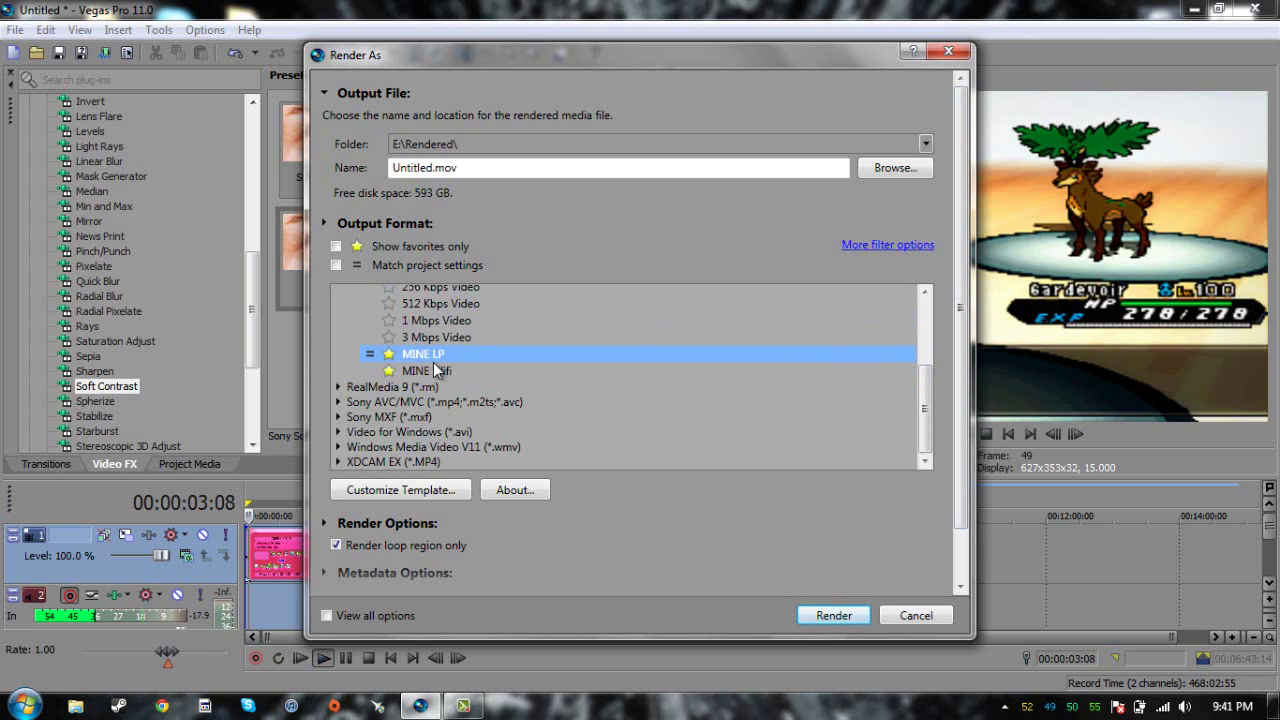
click(435, 372)
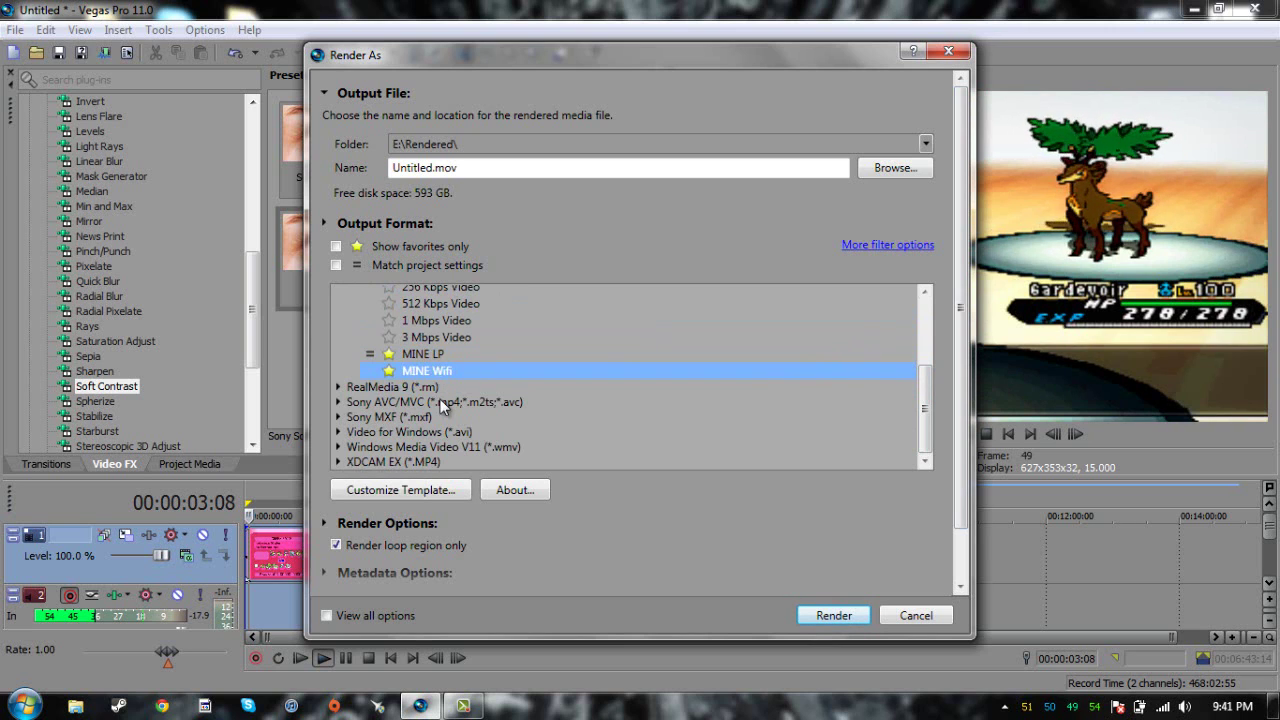
Start rendering Untitled.mov, cancel it at 8%, and quit Vegas Pro.
click(830, 615)
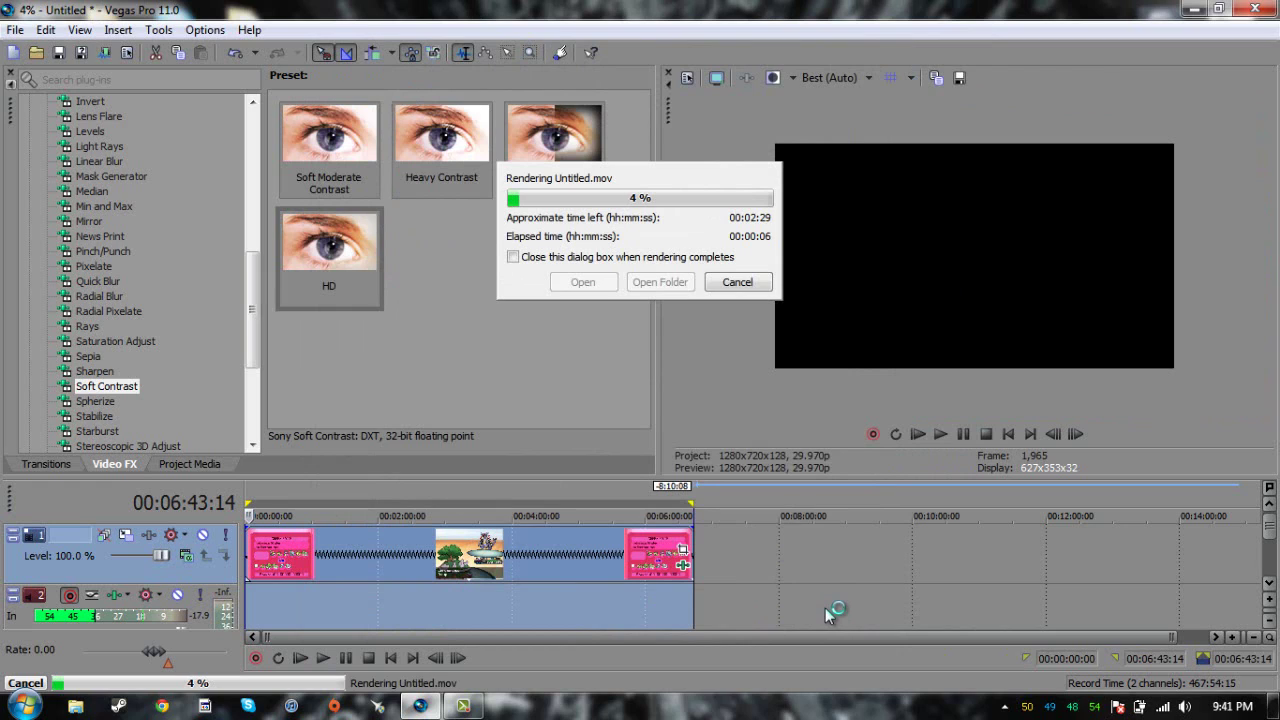
click(737, 282)
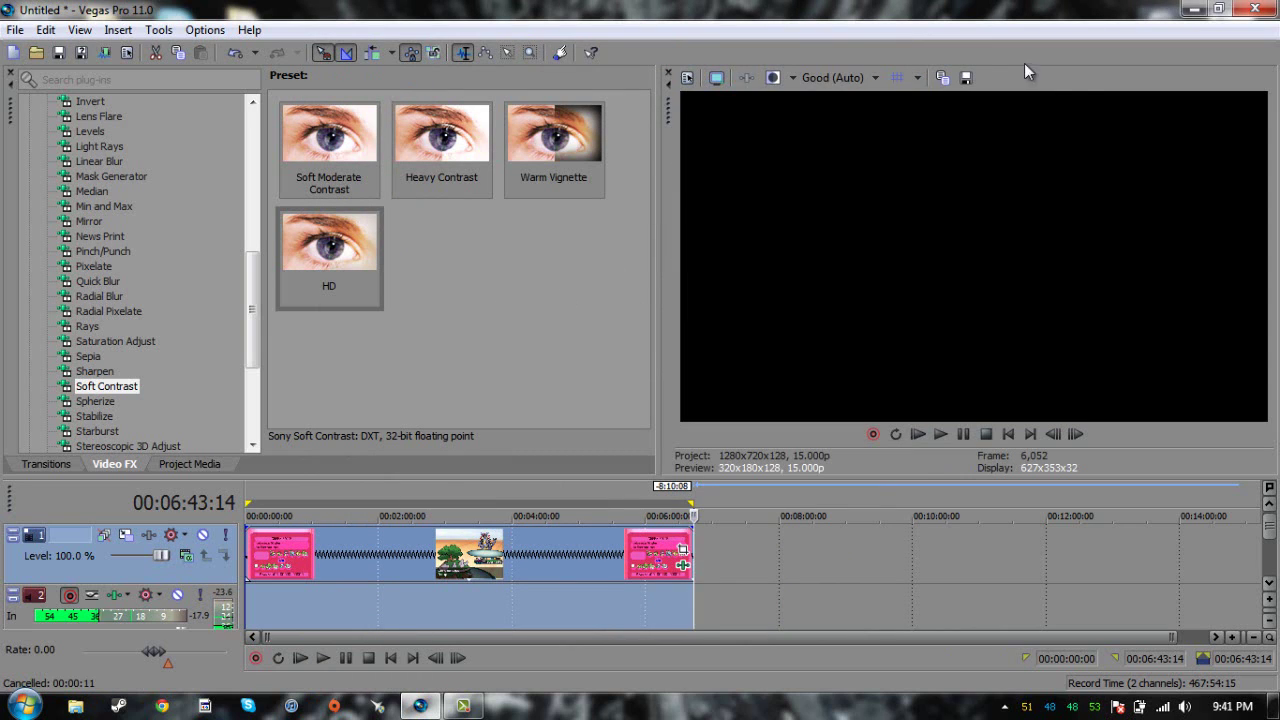
click(1255, 9)
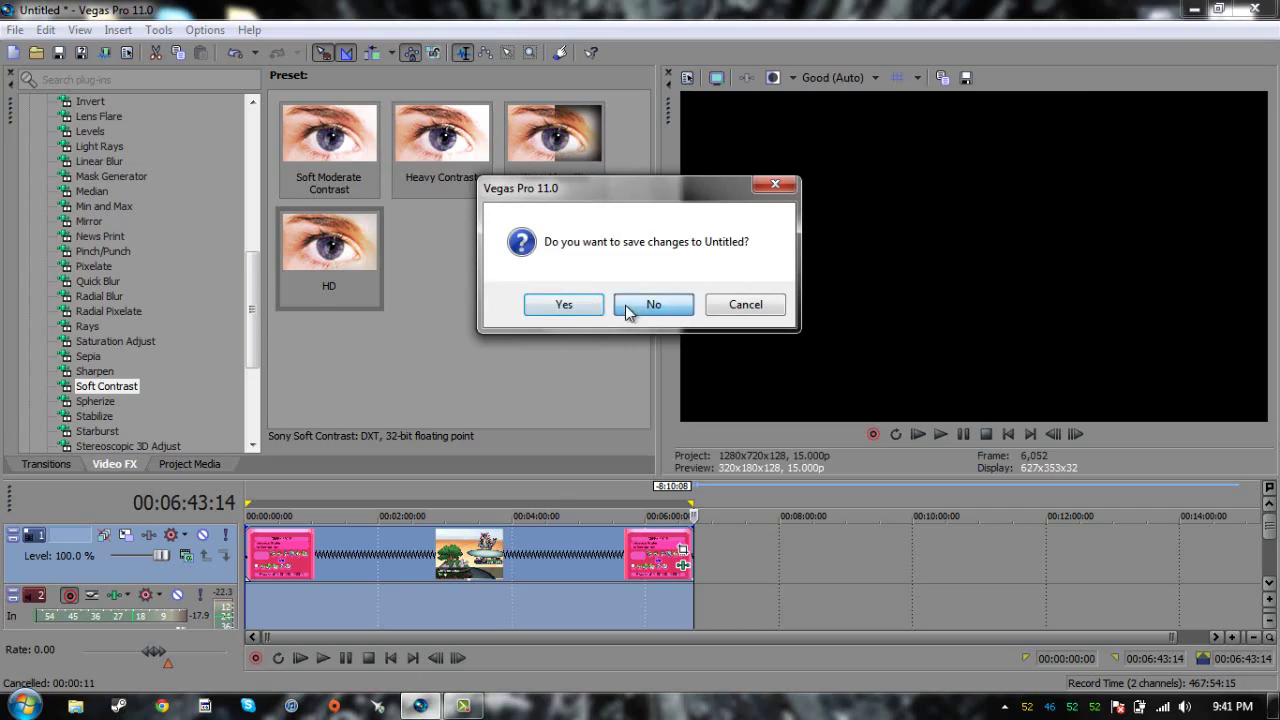
Quit without saving, then browse to E:\Rendered in Explorer and select the NU movie.
click(623, 304)
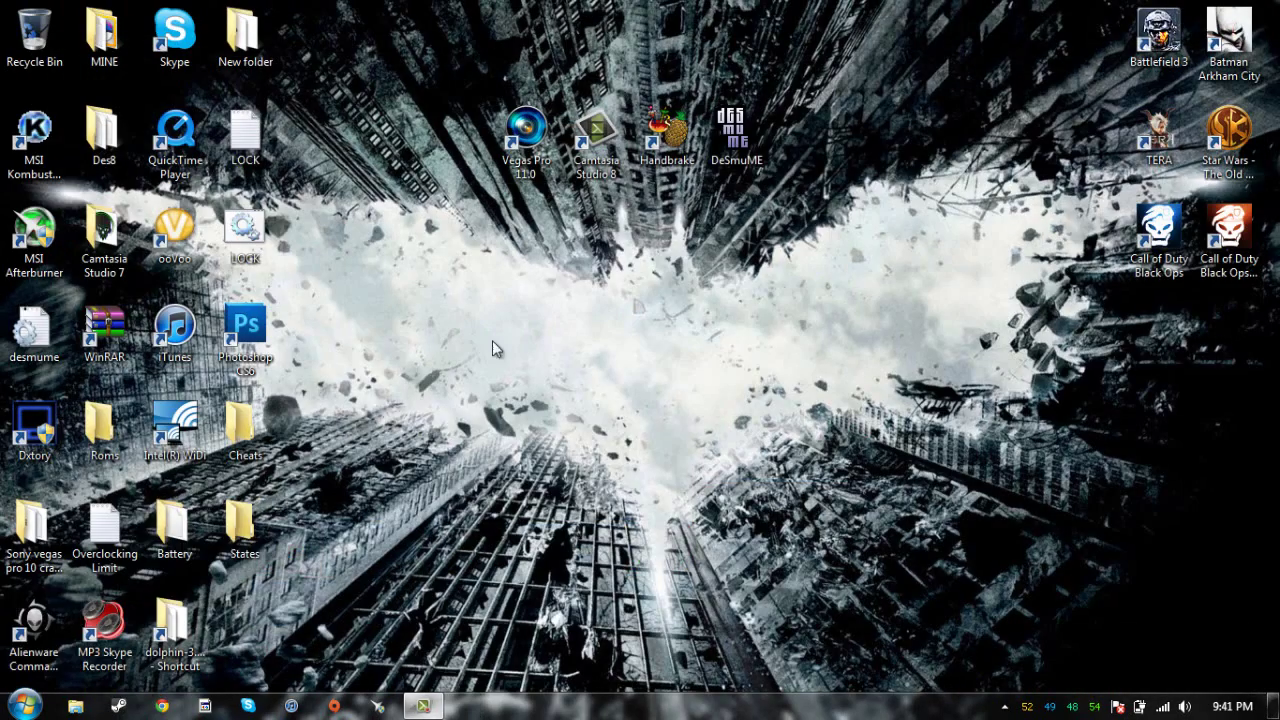
click(78, 707)
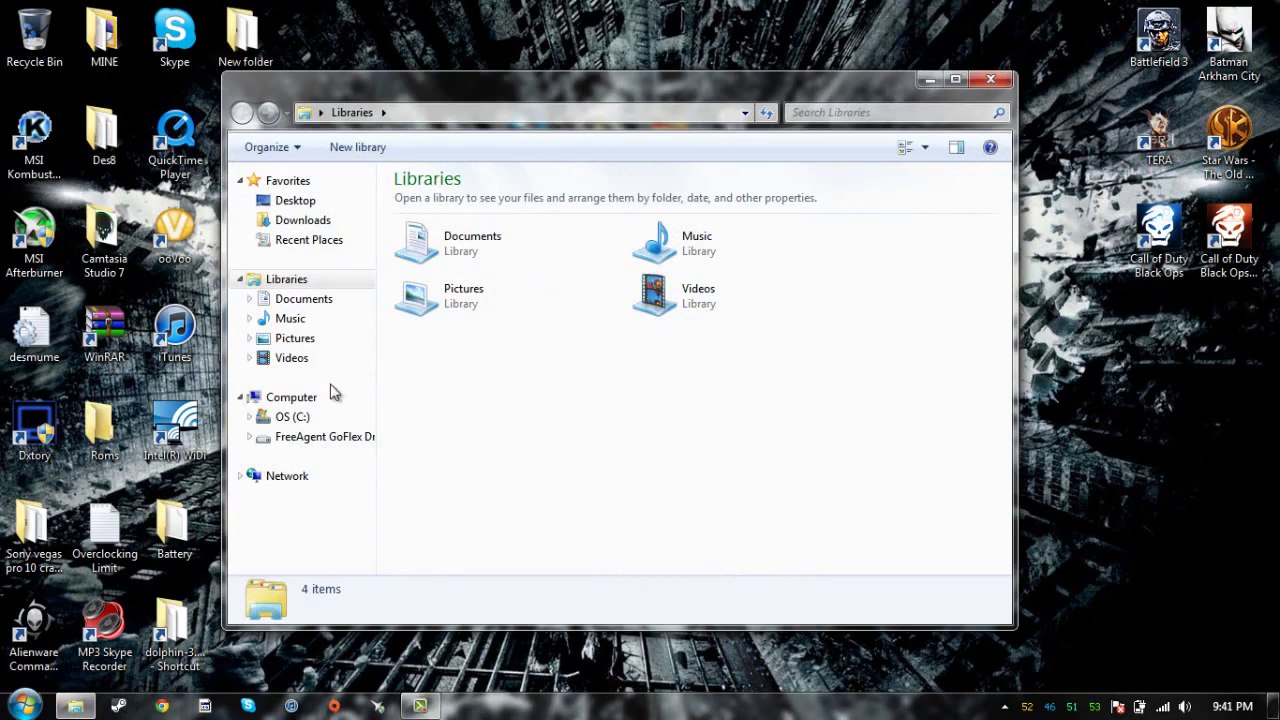
click(330, 439)
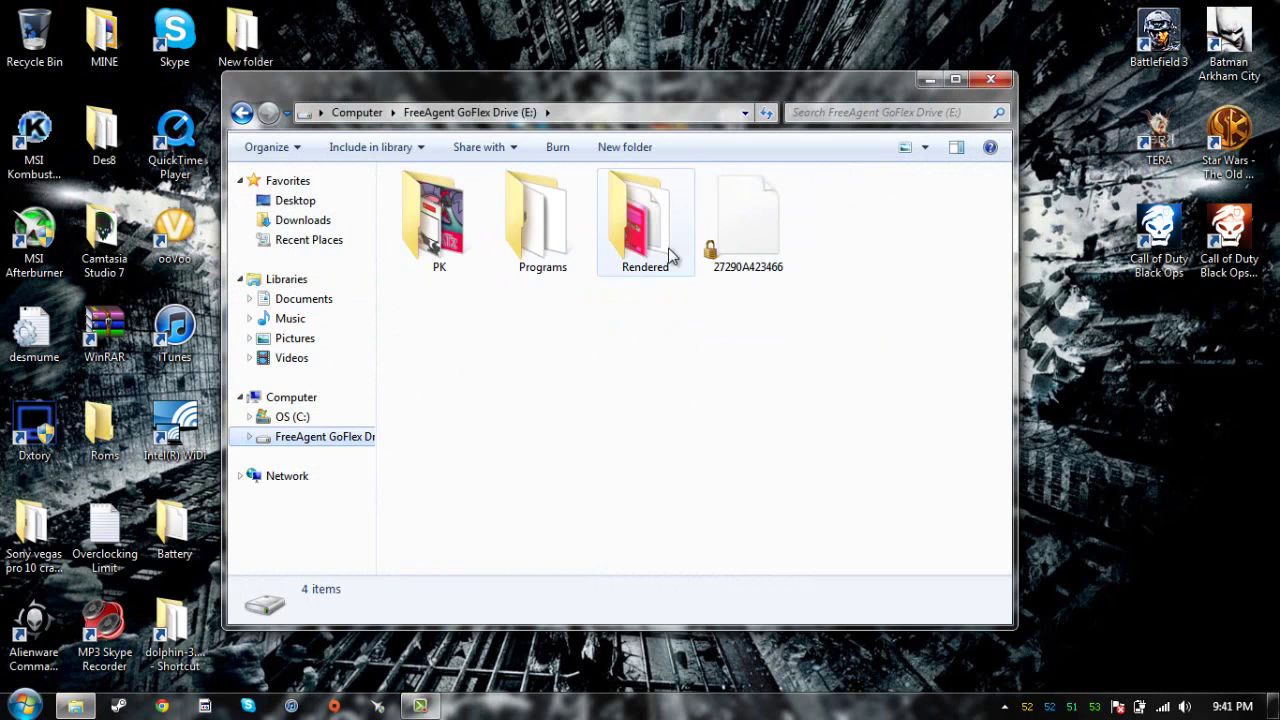
double_click(650, 262)
click(543, 258)
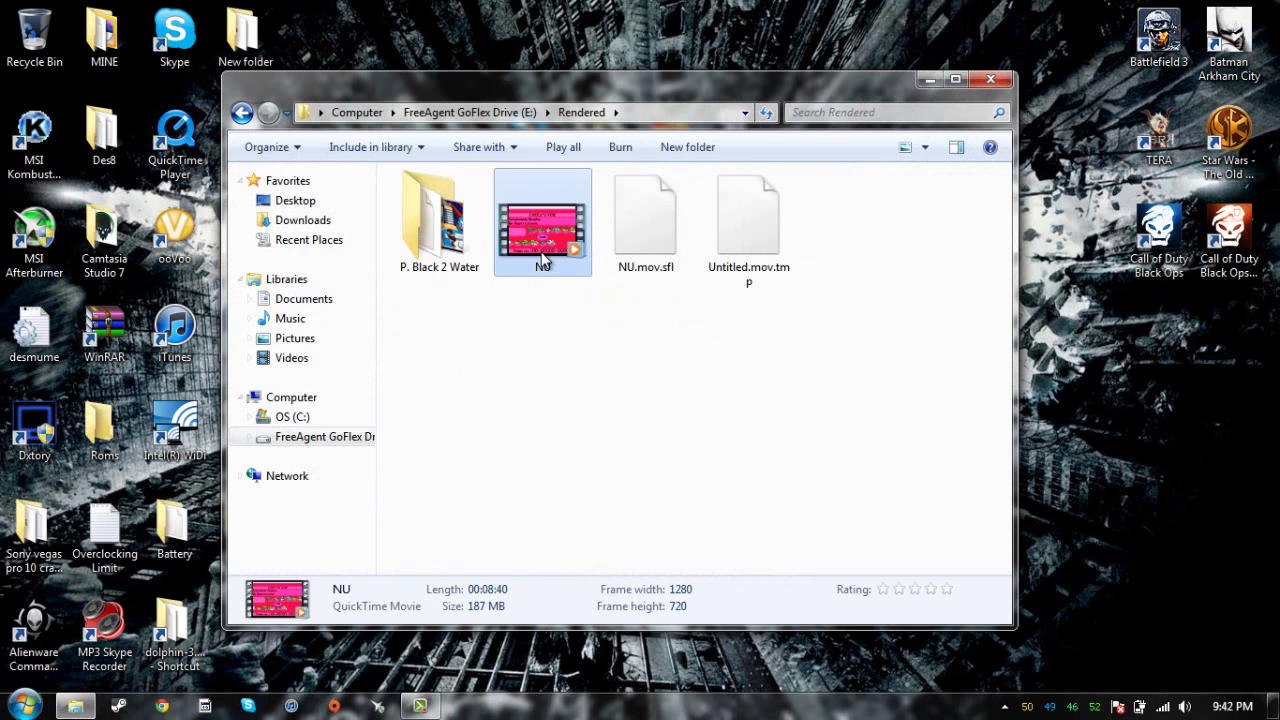
Play the NU movie in a smaller QuickTime Player window placed higher on screen.
double_click(543, 258)
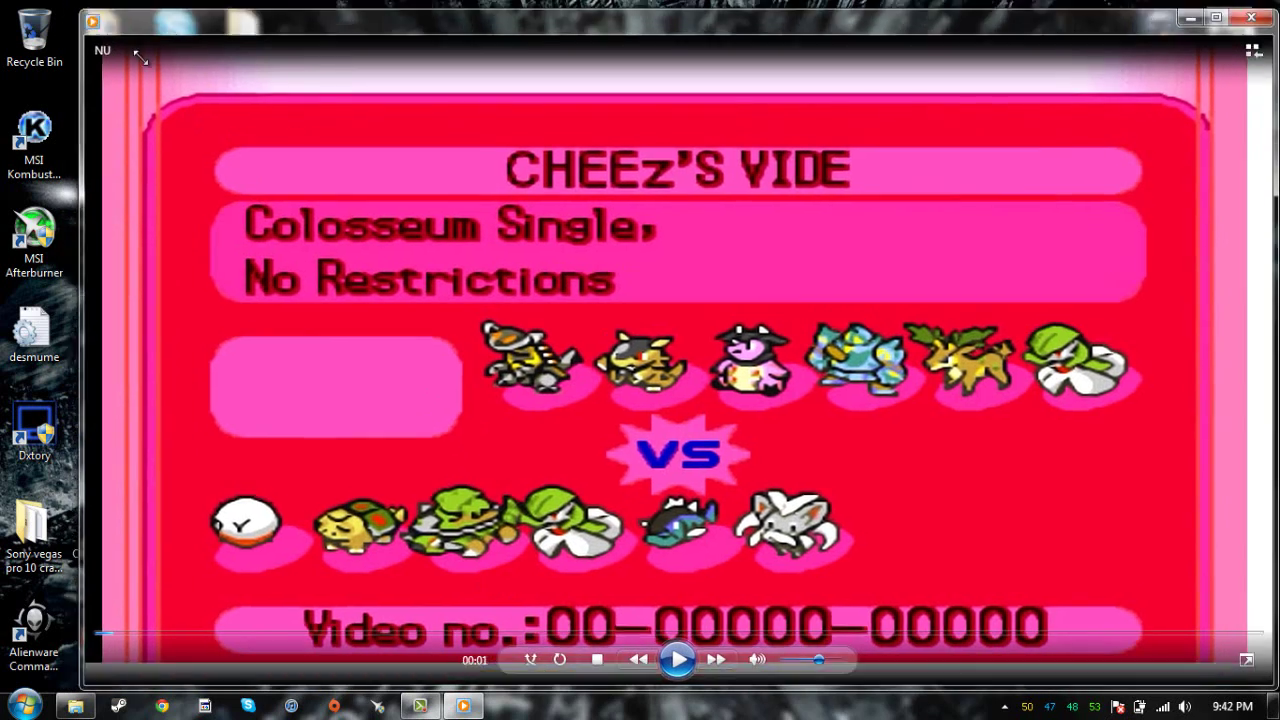
drag(72, 5, 614, 314)
drag(763, 323, 620, 169)
drag(725, 413, 605, 295)
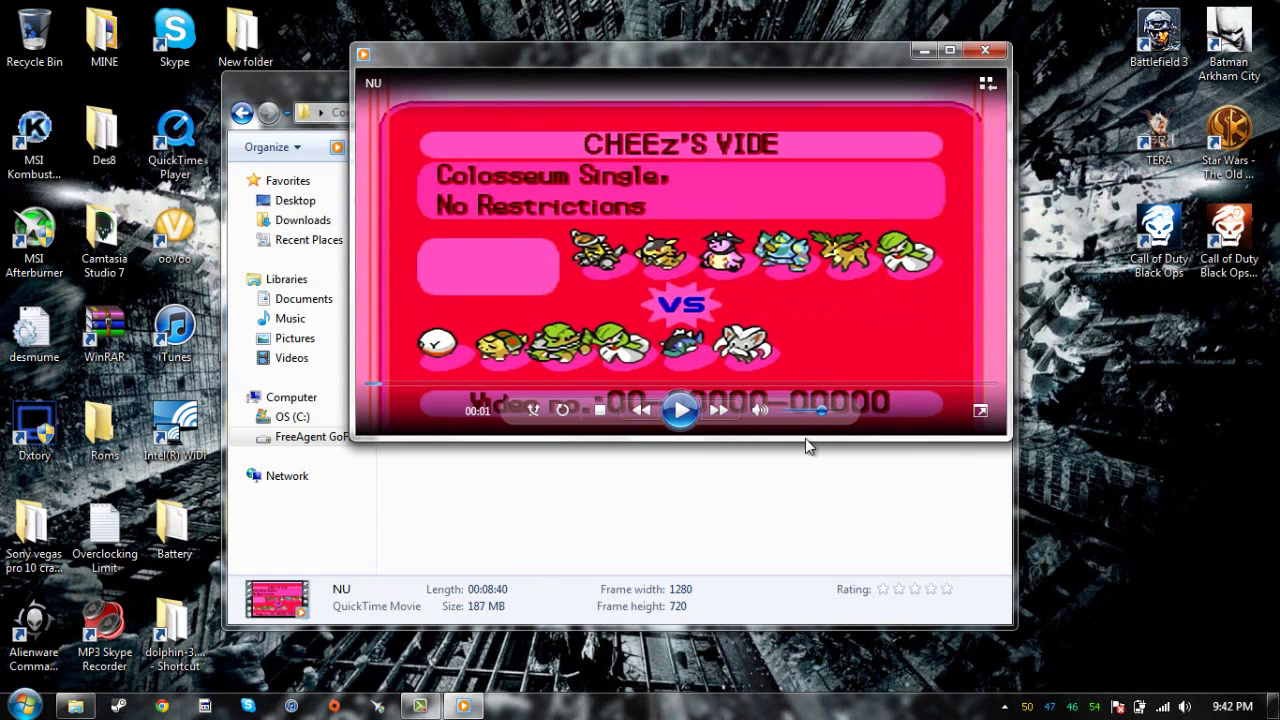
Mute the volume, skip ahead to the battle, and close the player.
drag(820, 413, 786, 411)
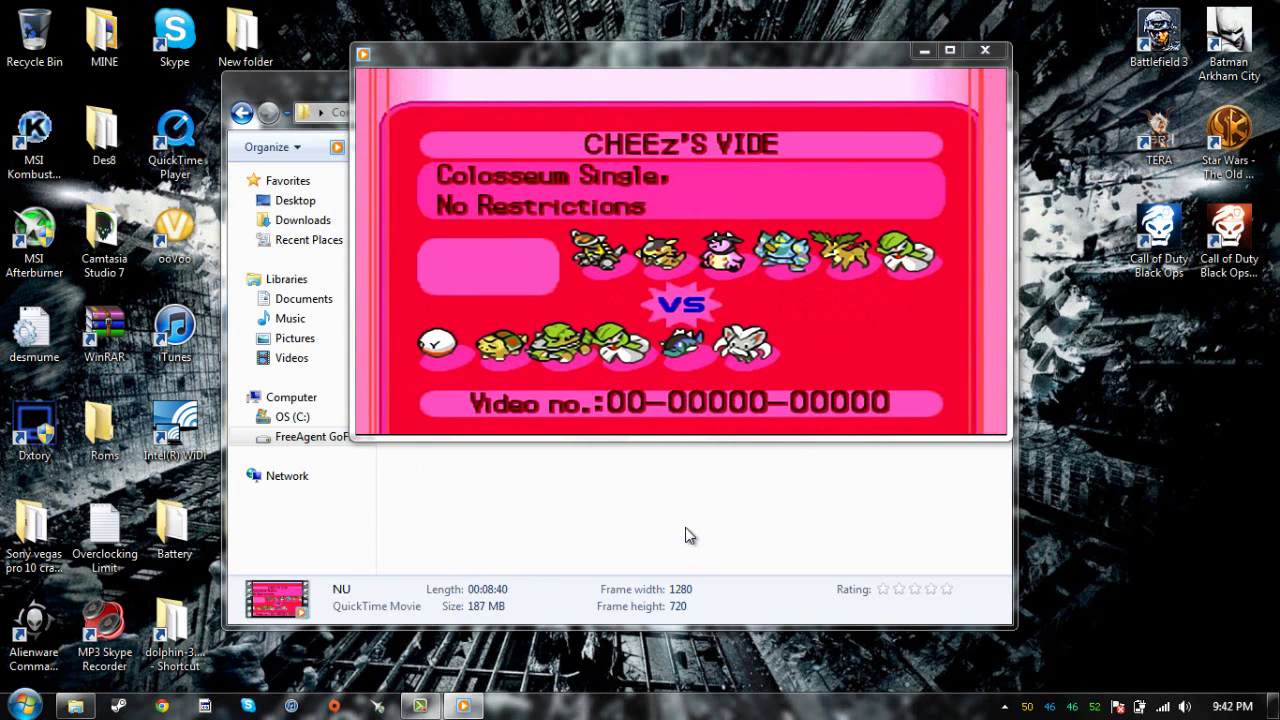
mouse_move(761, 270)
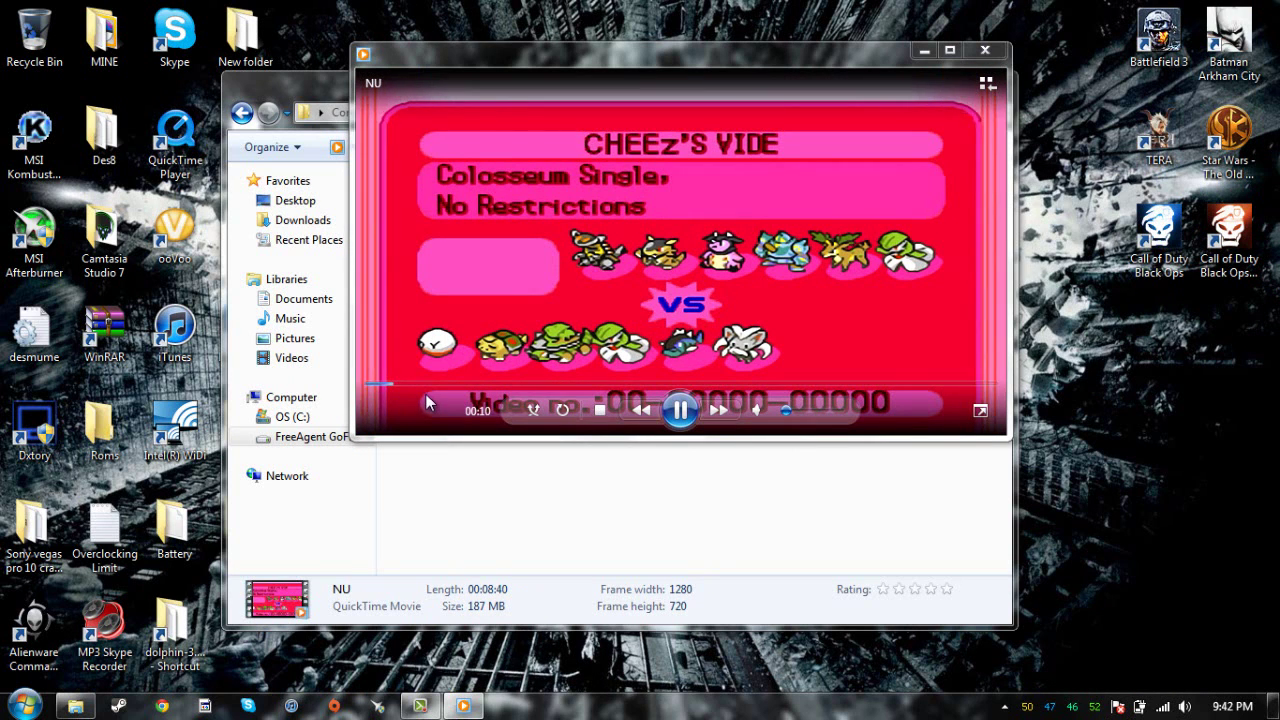
drag(424, 386, 396, 386)
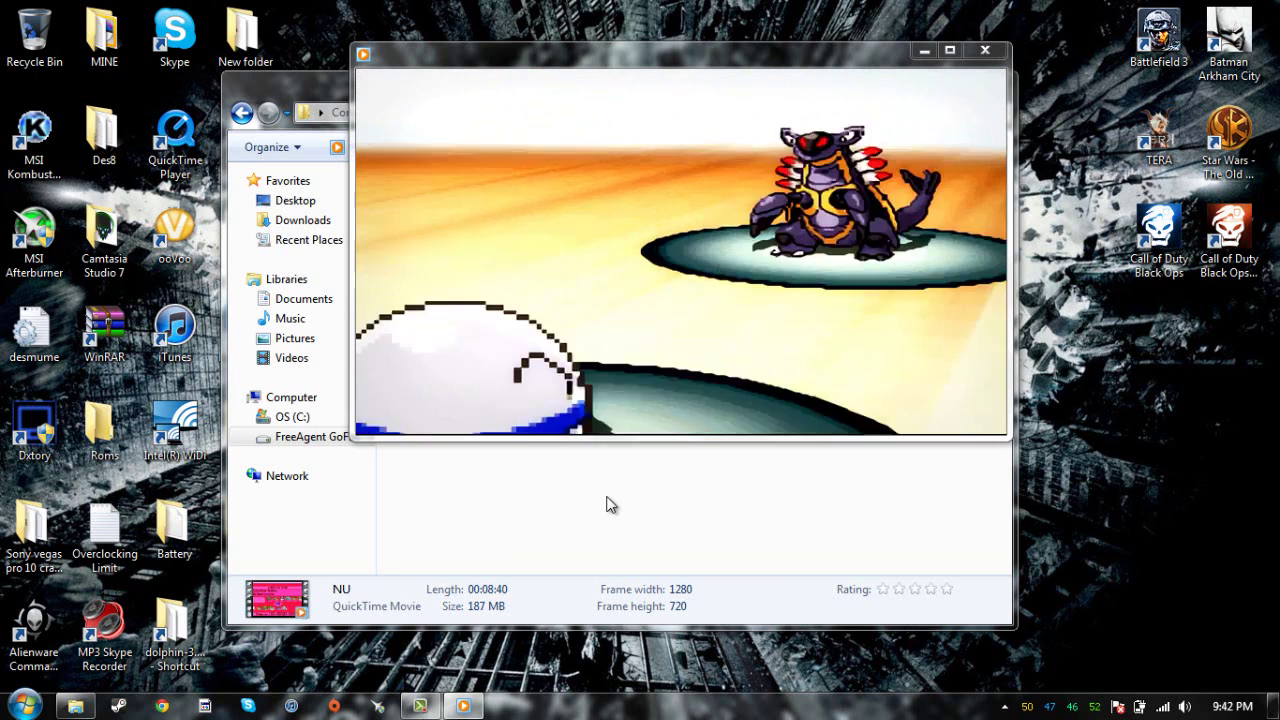
click(986, 52)
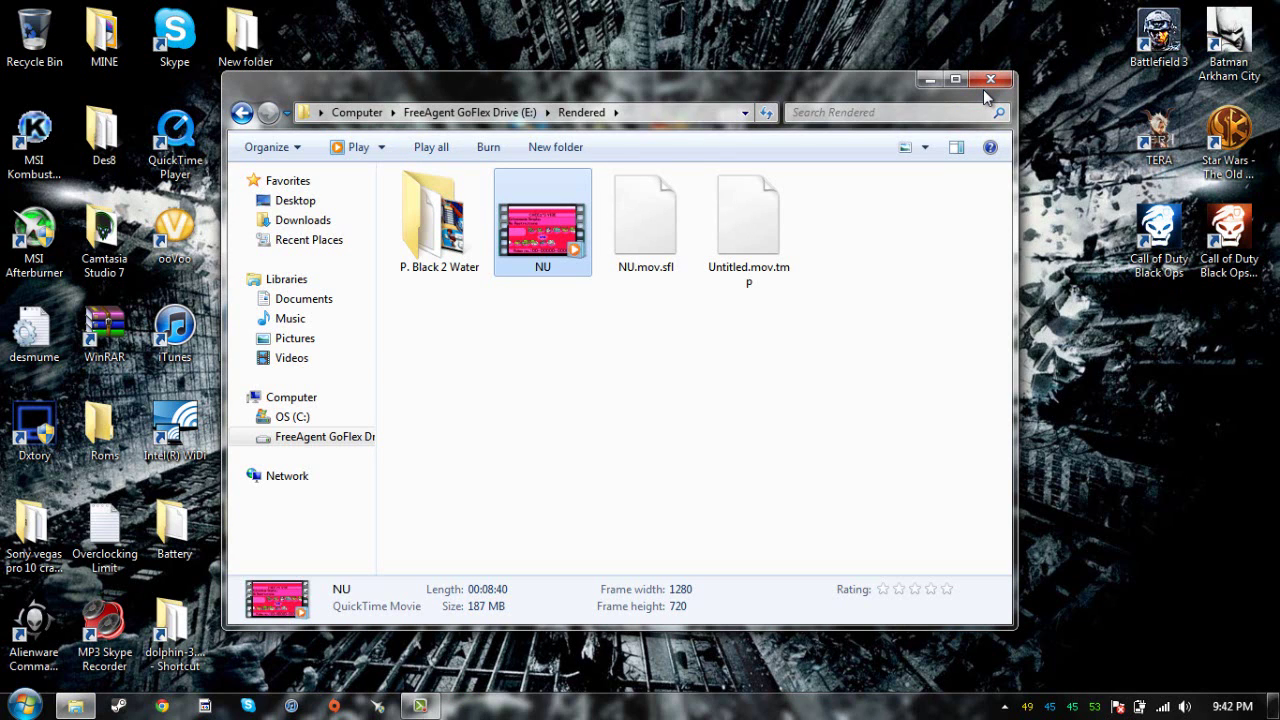
Look inside P. Black 2 Water, close Explorer, and restore the Camtasia Recorder window.
double_click(431, 245)
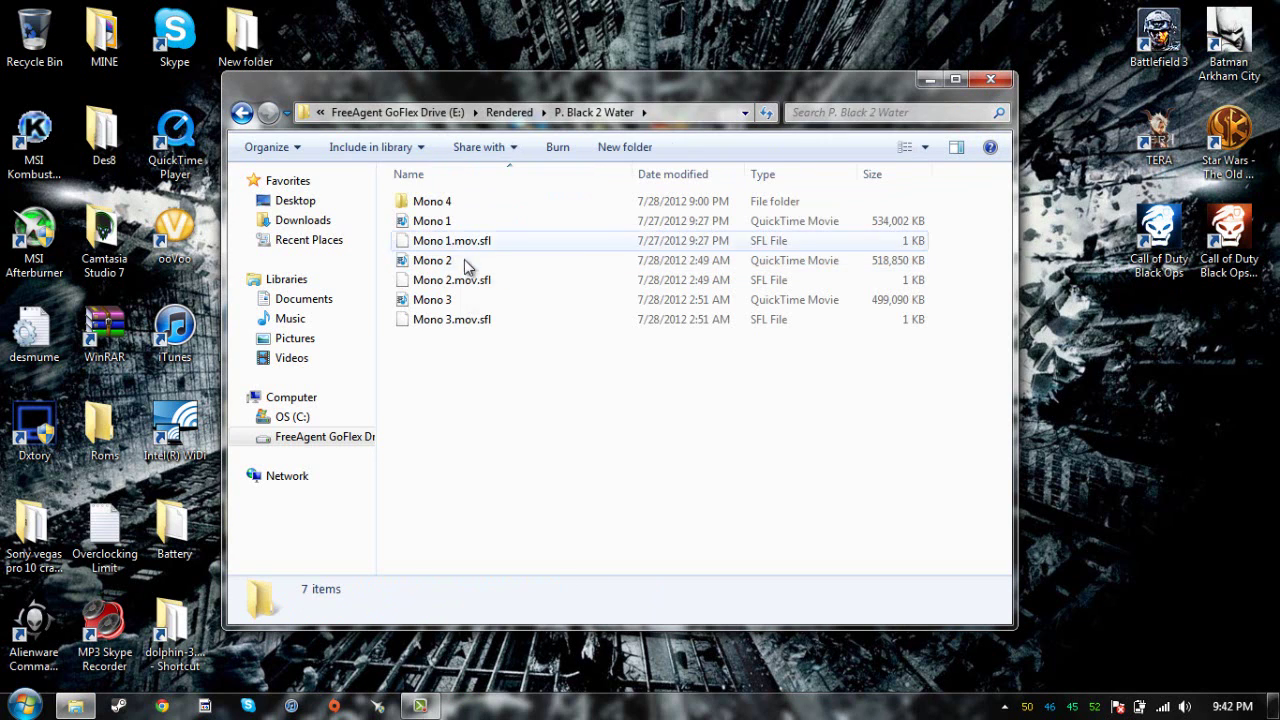
click(990, 79)
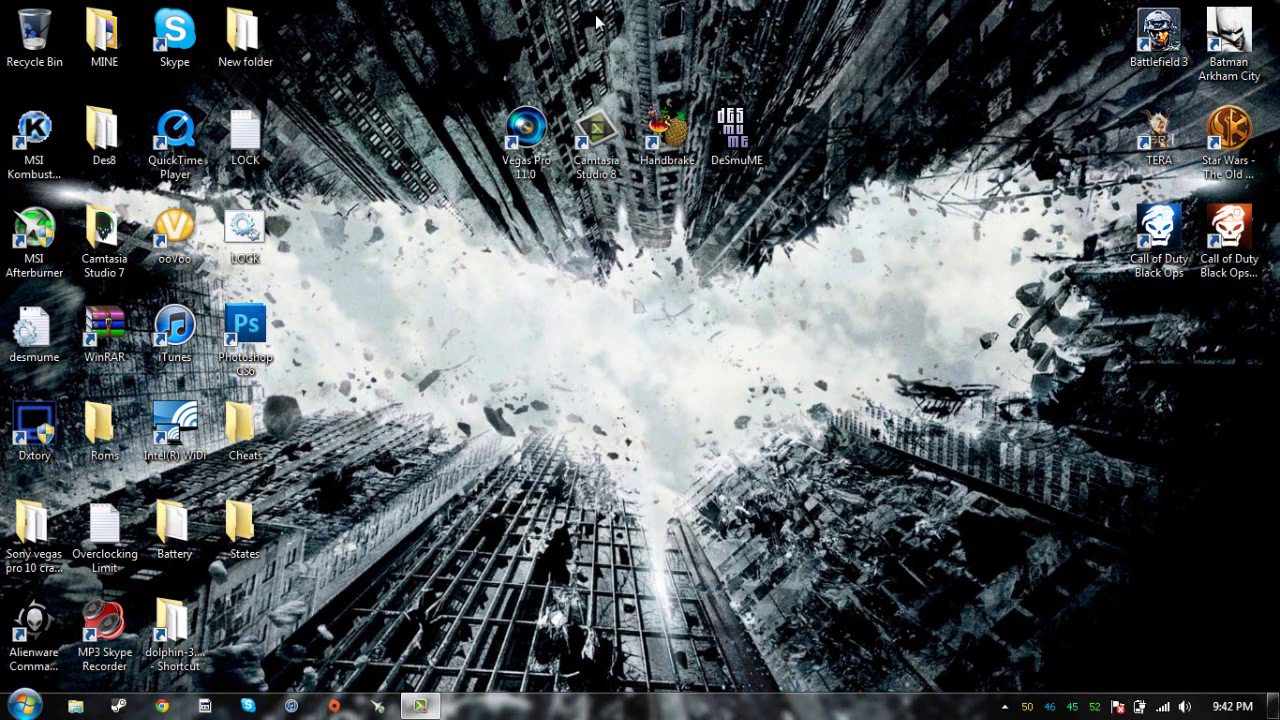
click(421, 707)
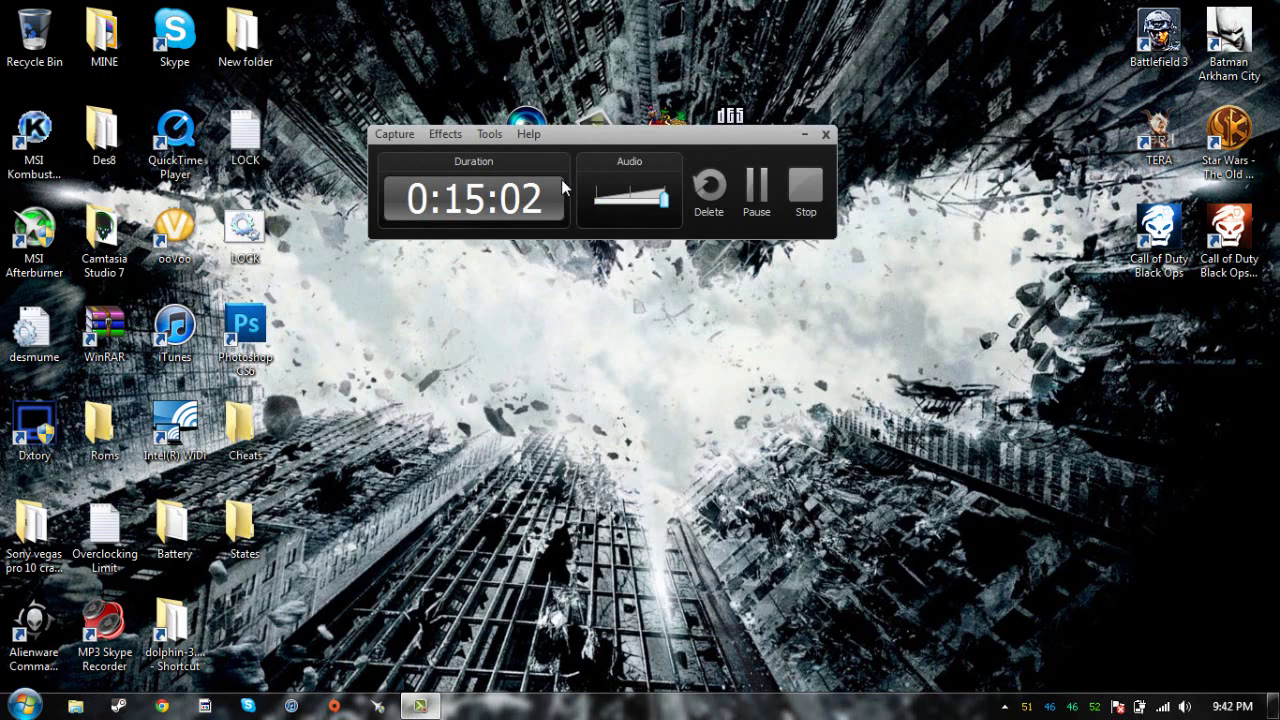